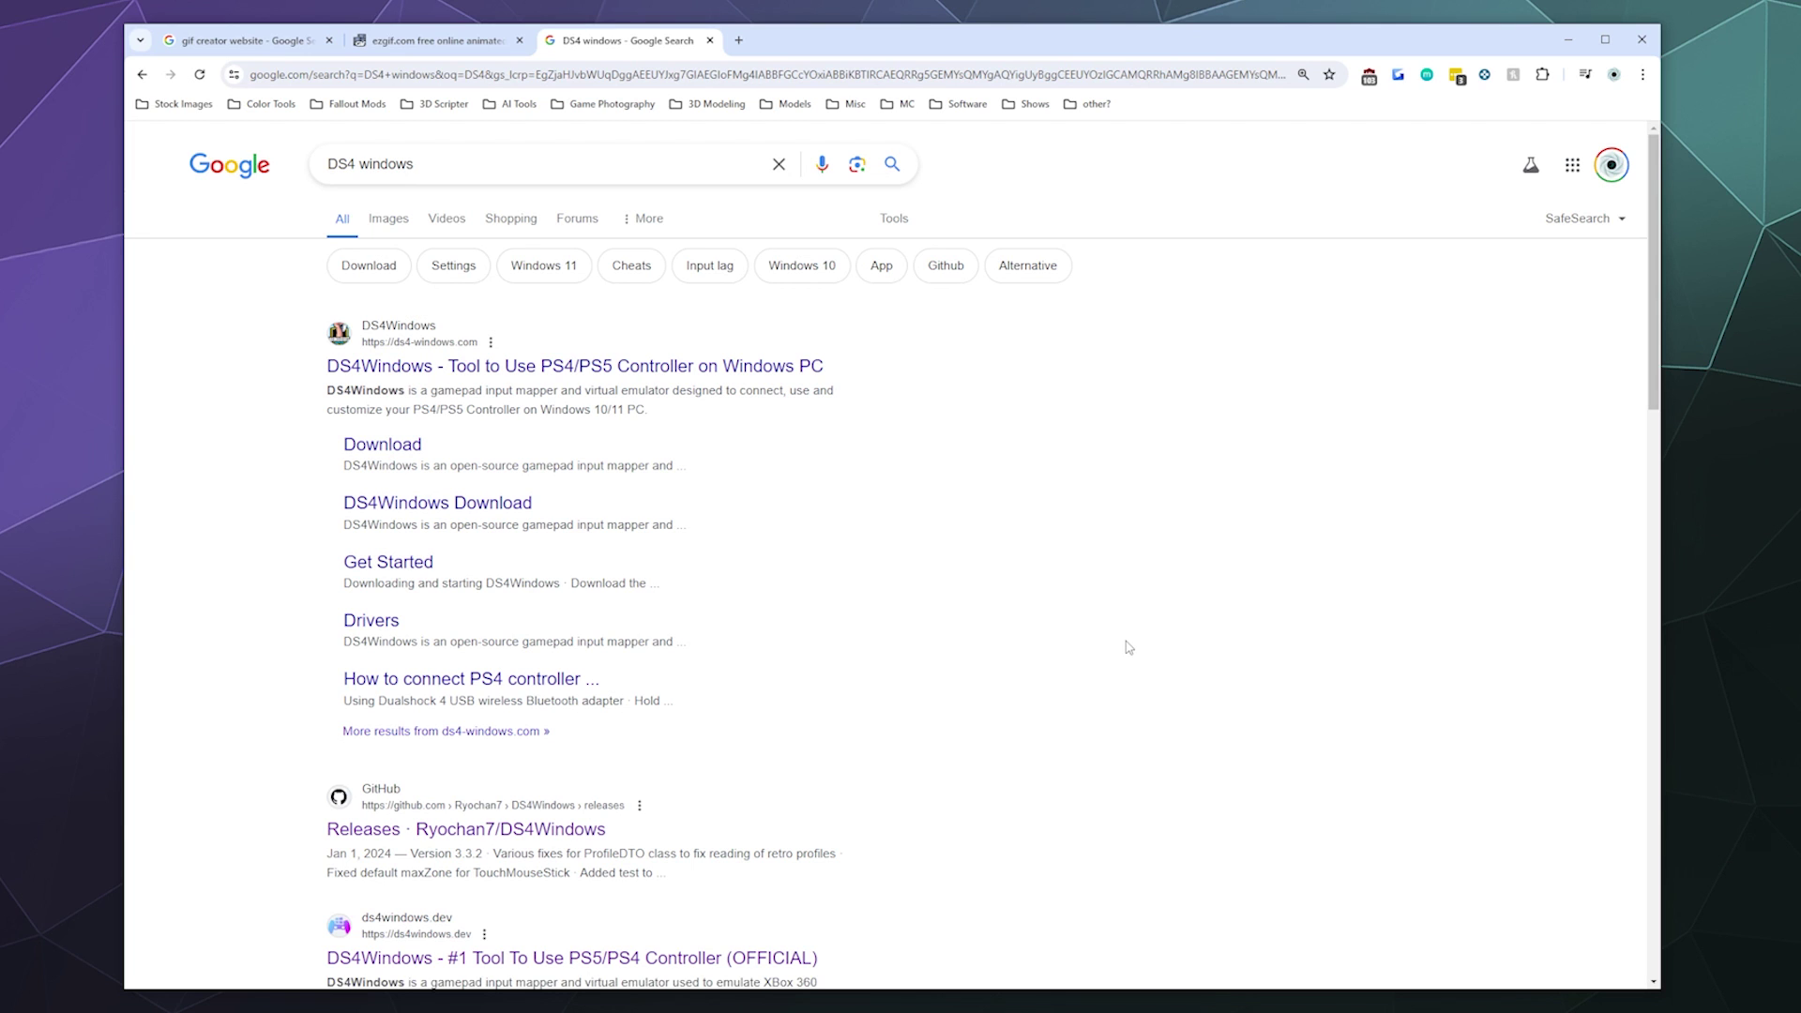
Scroll through the Google results to find the 'Releases · Ryochan7/DS4Windows' GitHub link
scroll(1128, 647, down, 2)
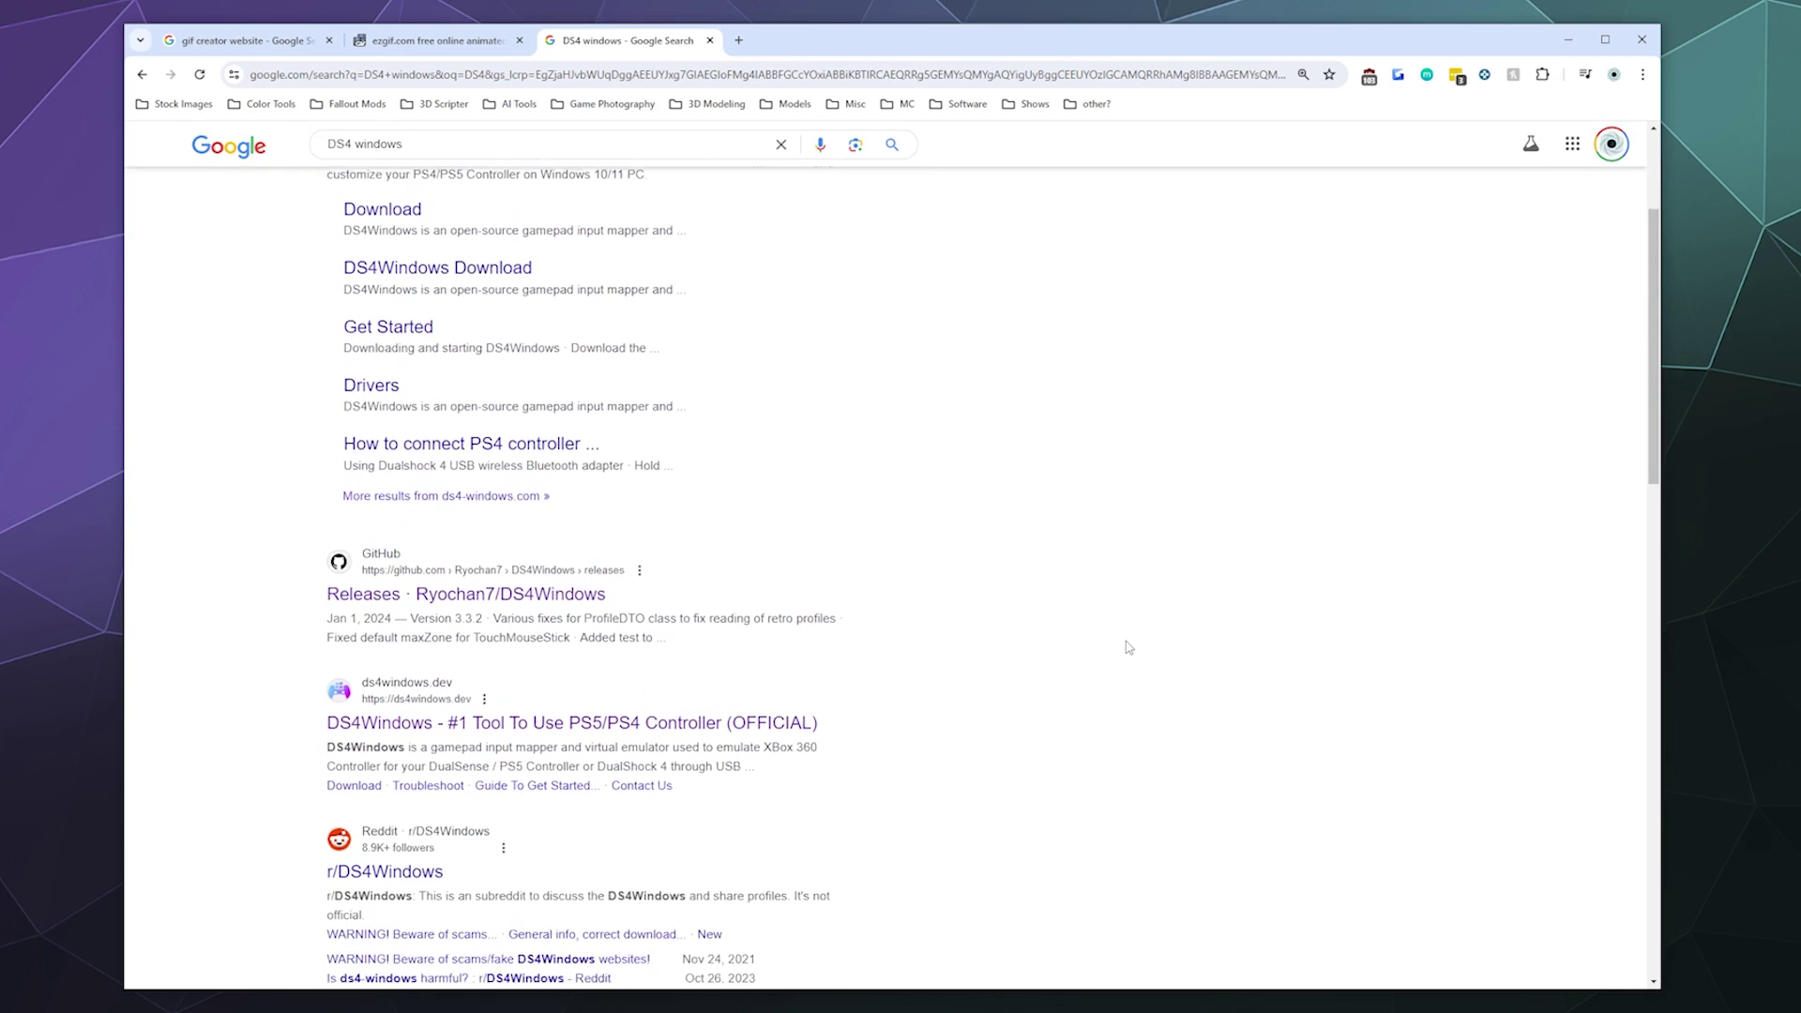
scroll(1129, 647, up, 1)
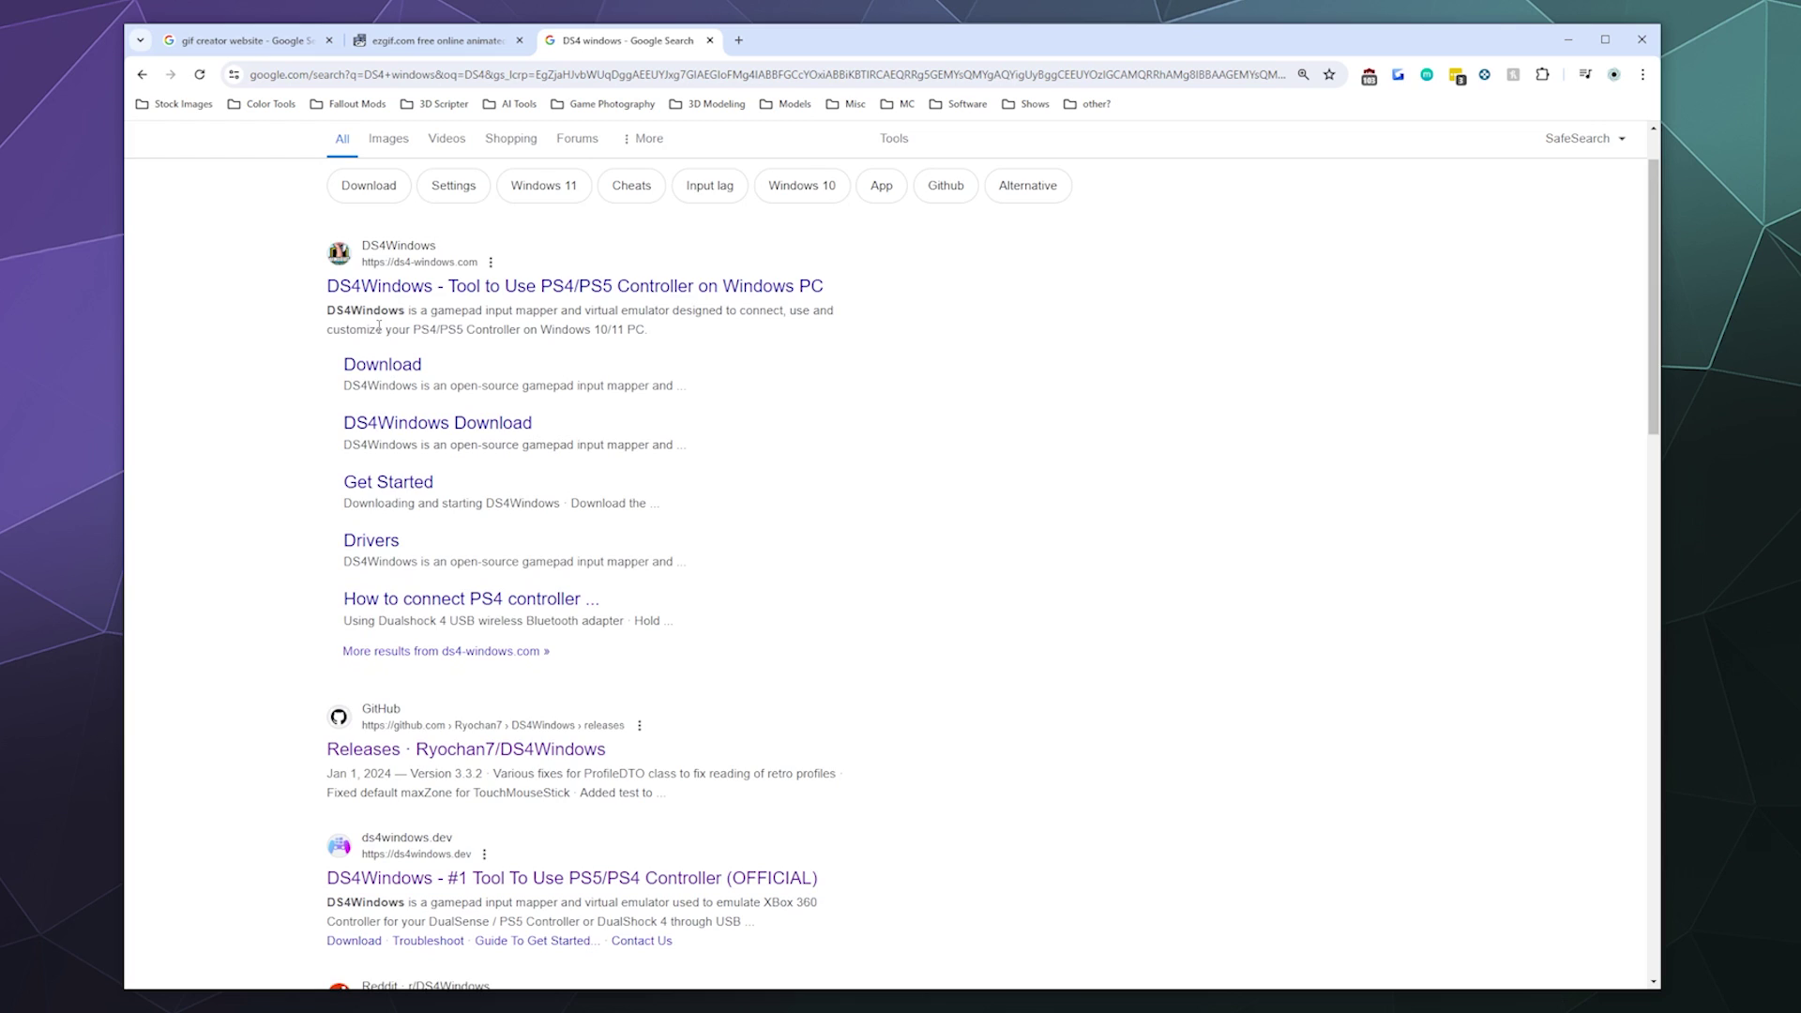
scroll(379, 325, down, 3)
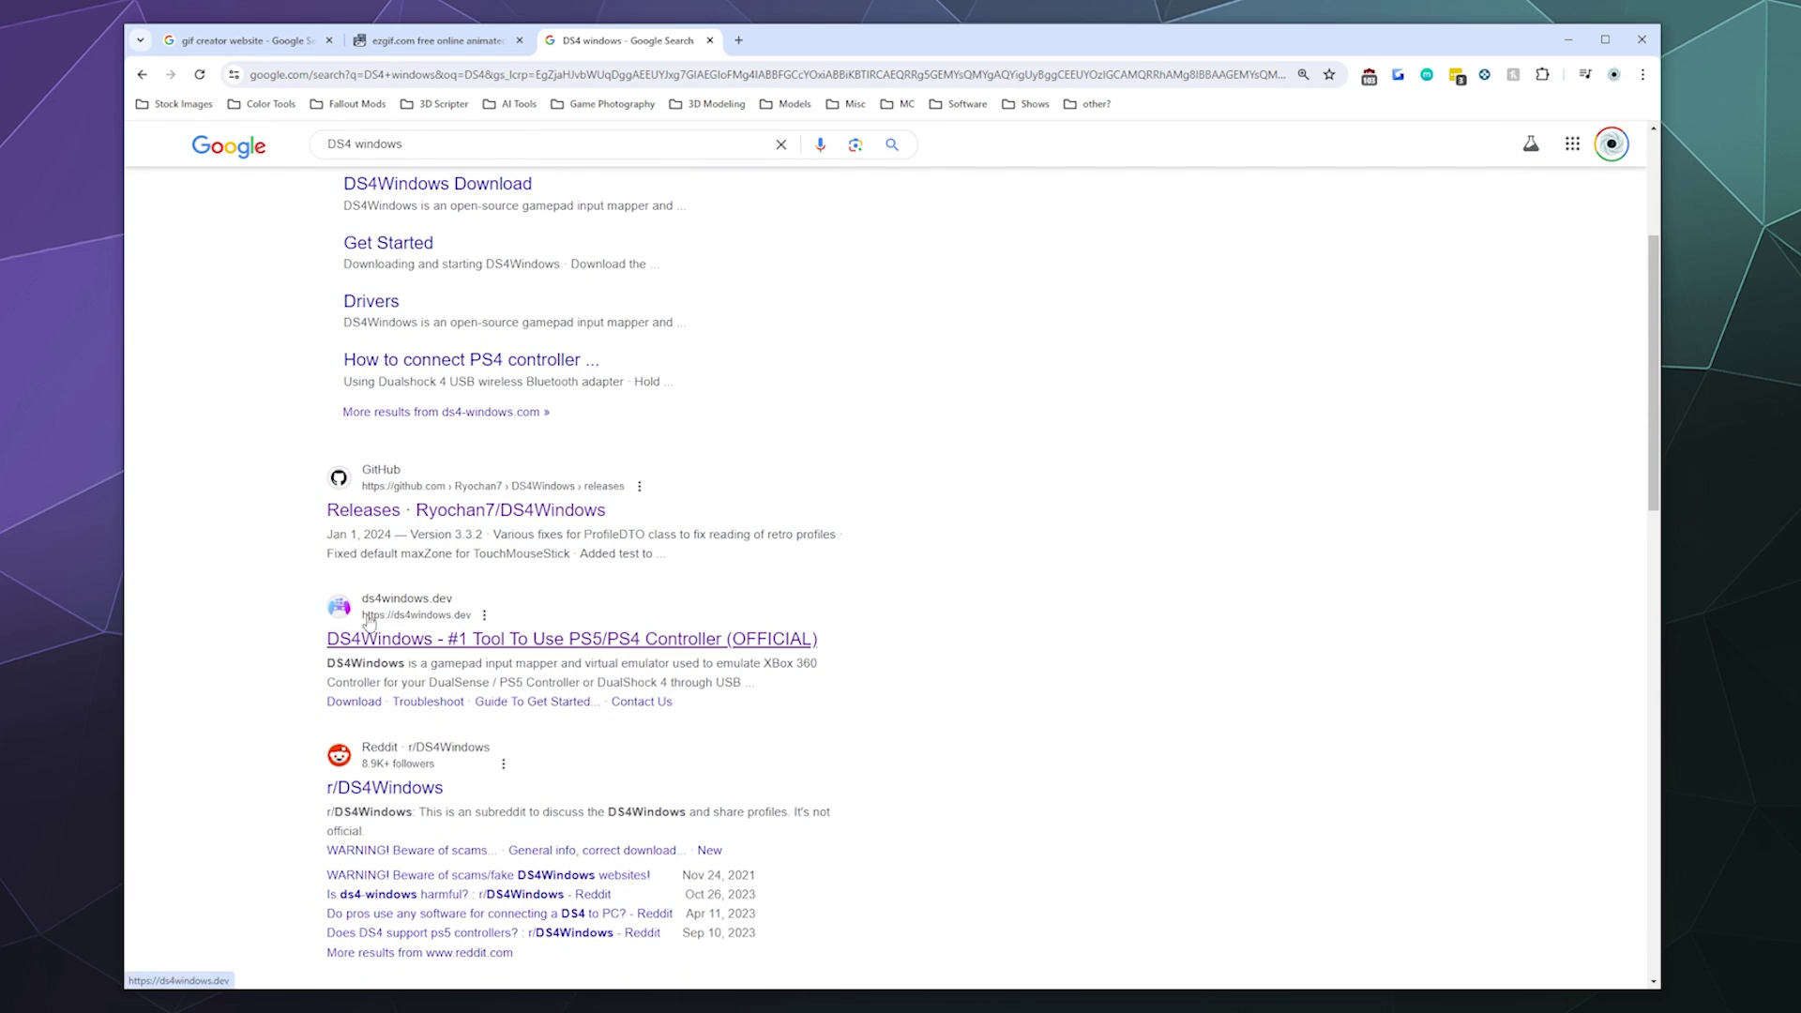
scroll(480, 678, up, 2)
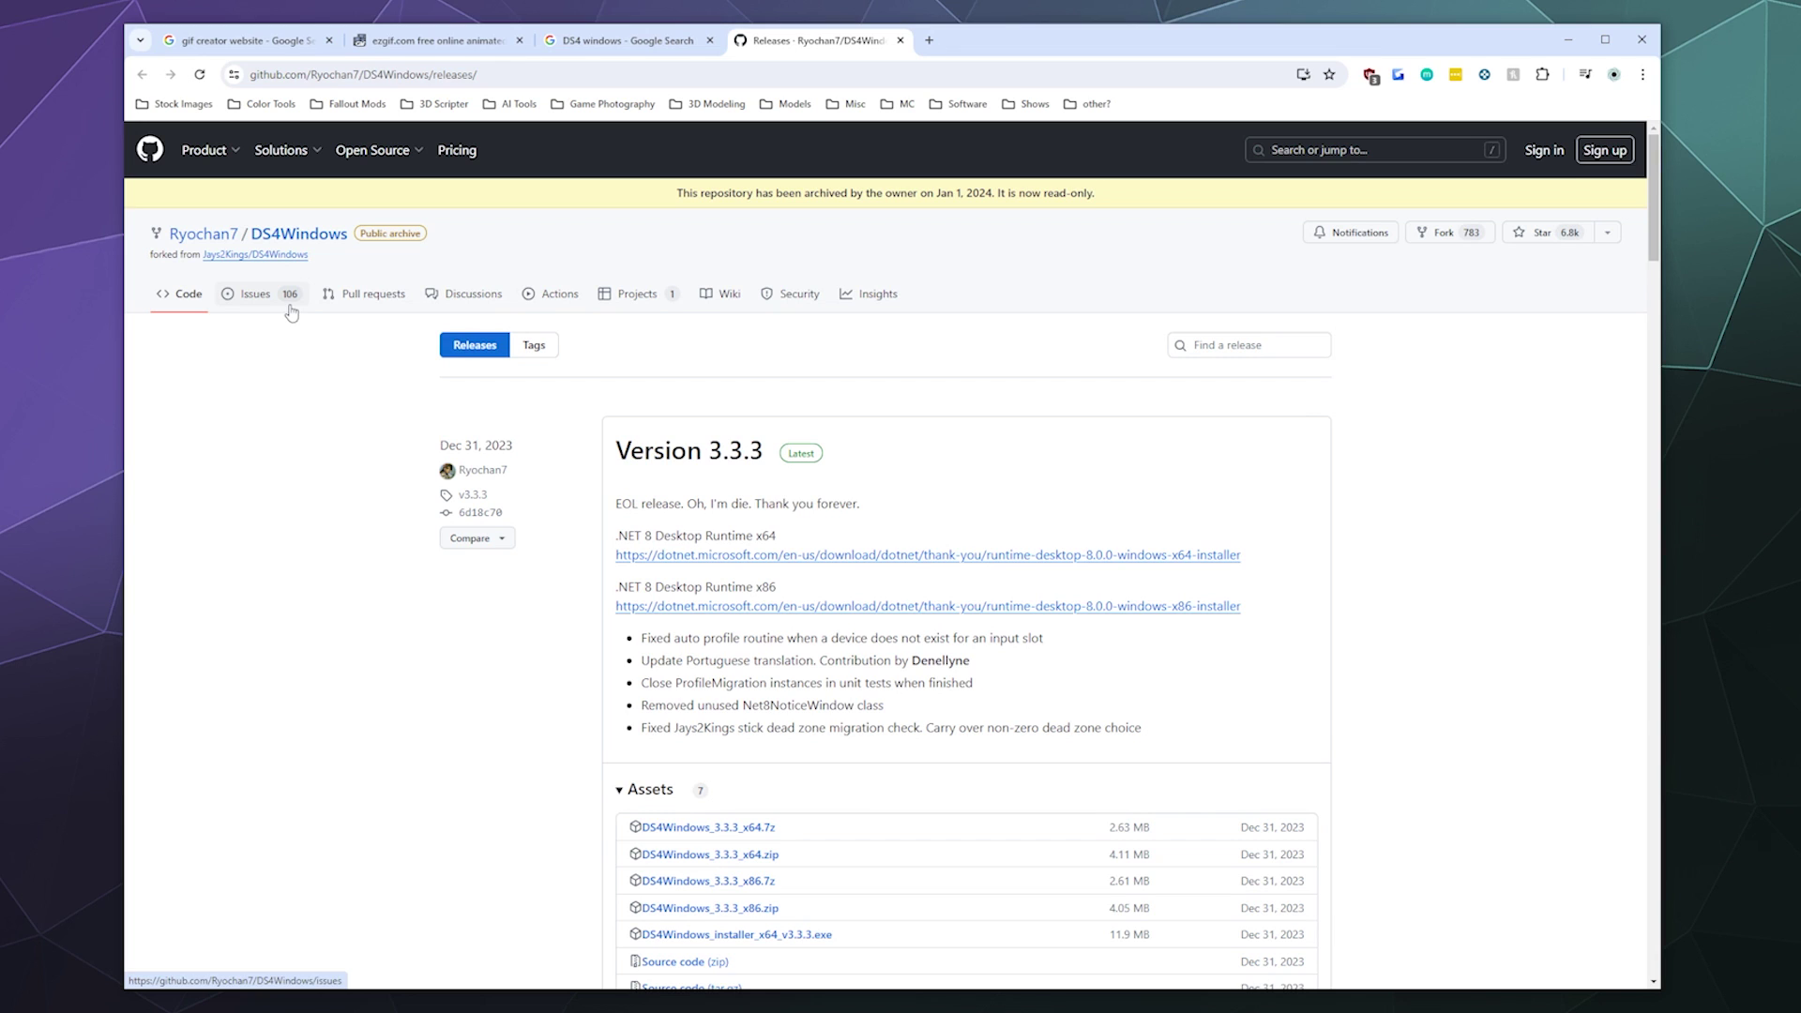
Save DS4Windows_3.3.3_x64.zip from the Version 3.3.3 assets into Controller Downloads
scroll(357, 493, down, 2)
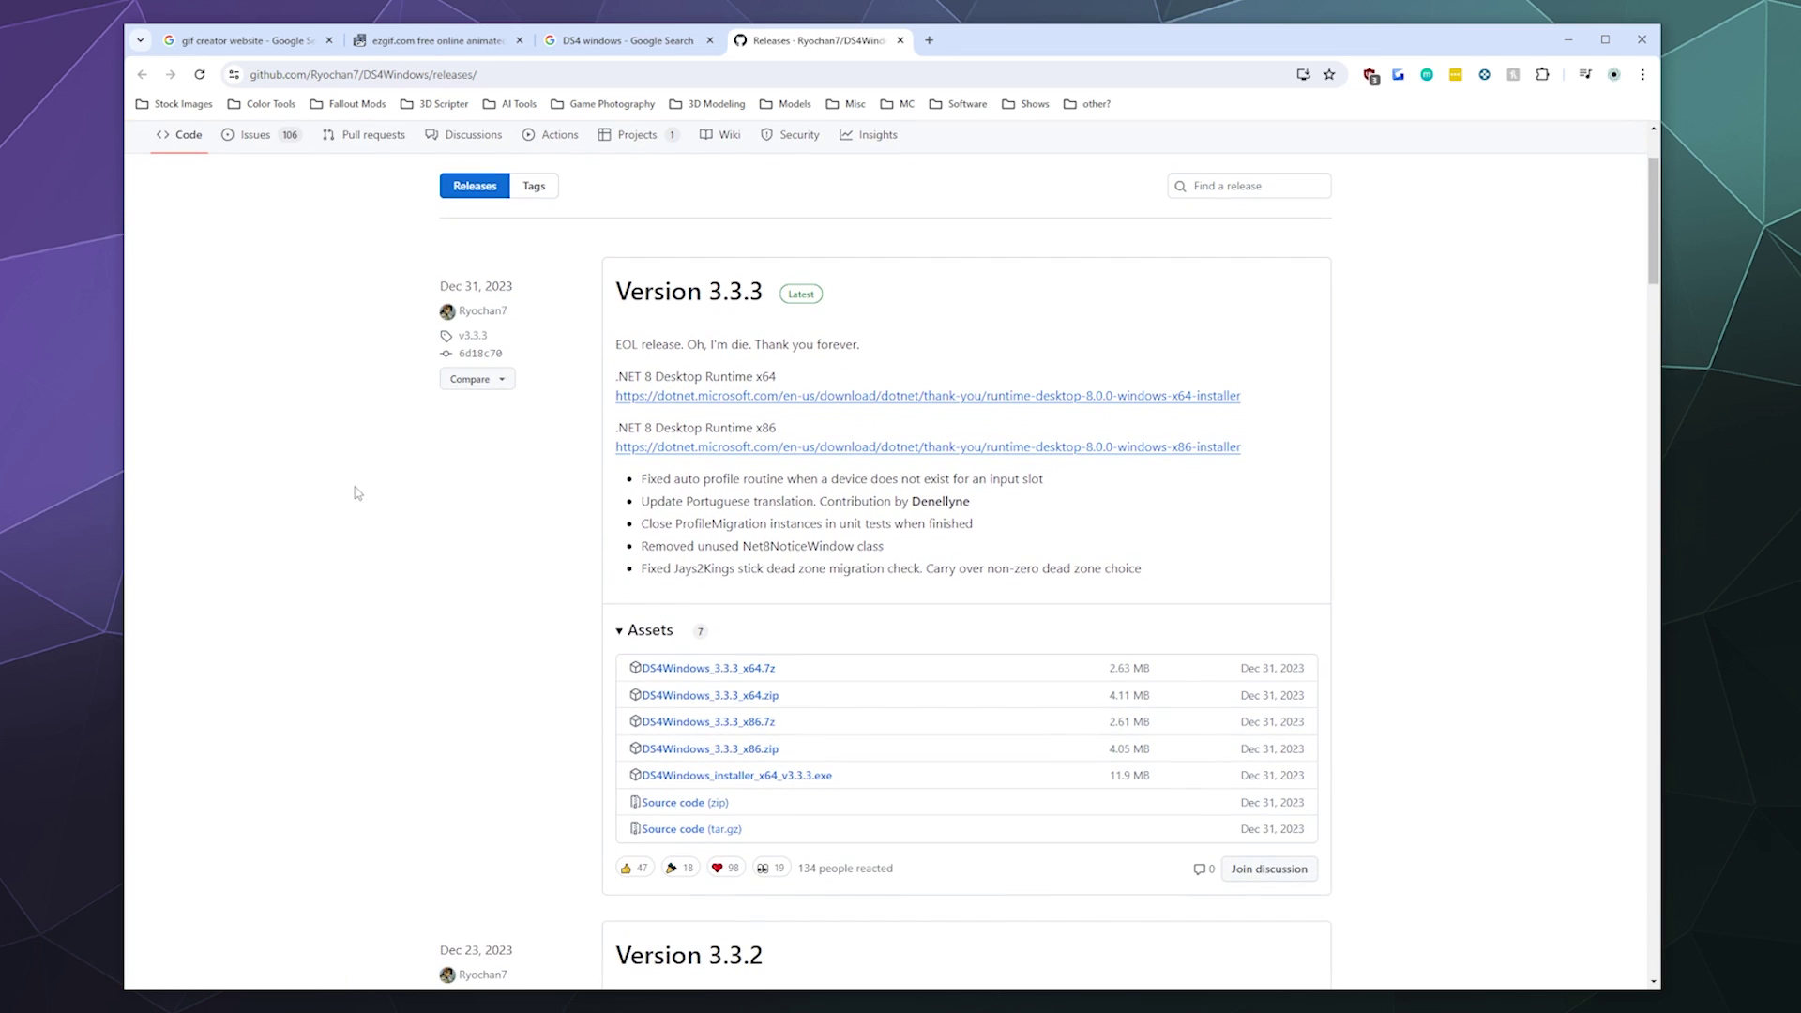
click(751, 695)
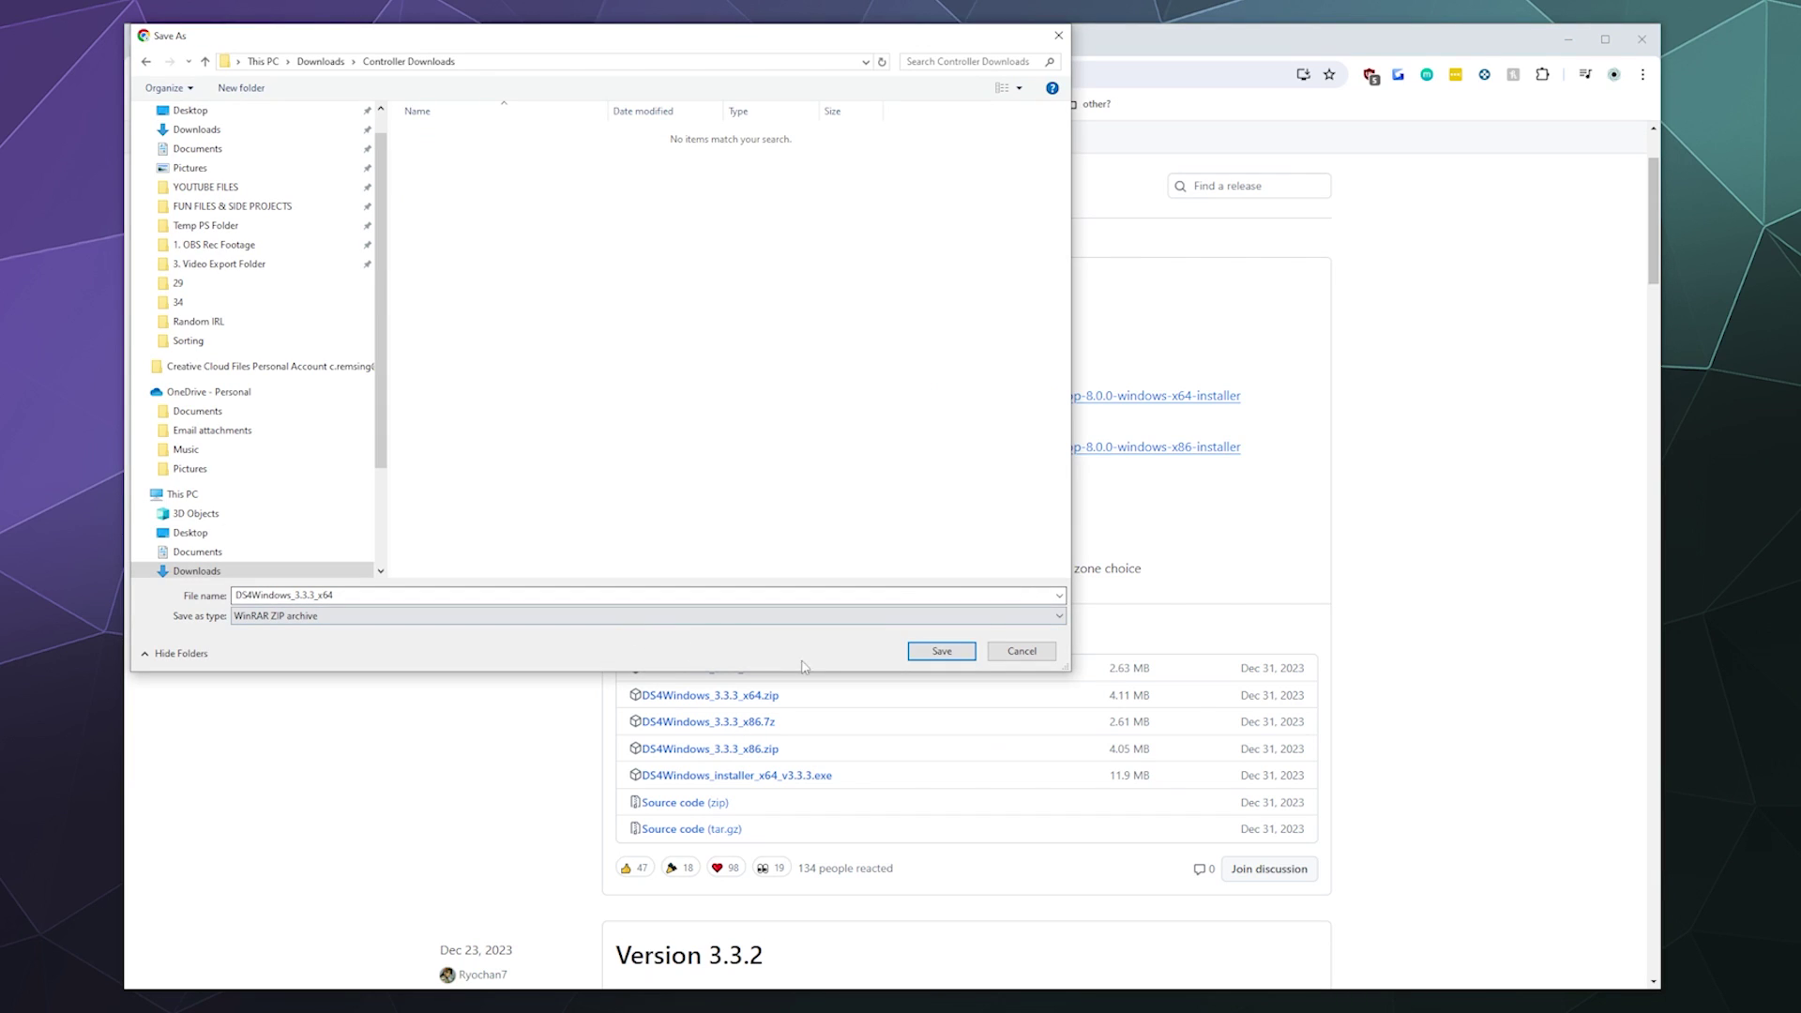
click(942, 650)
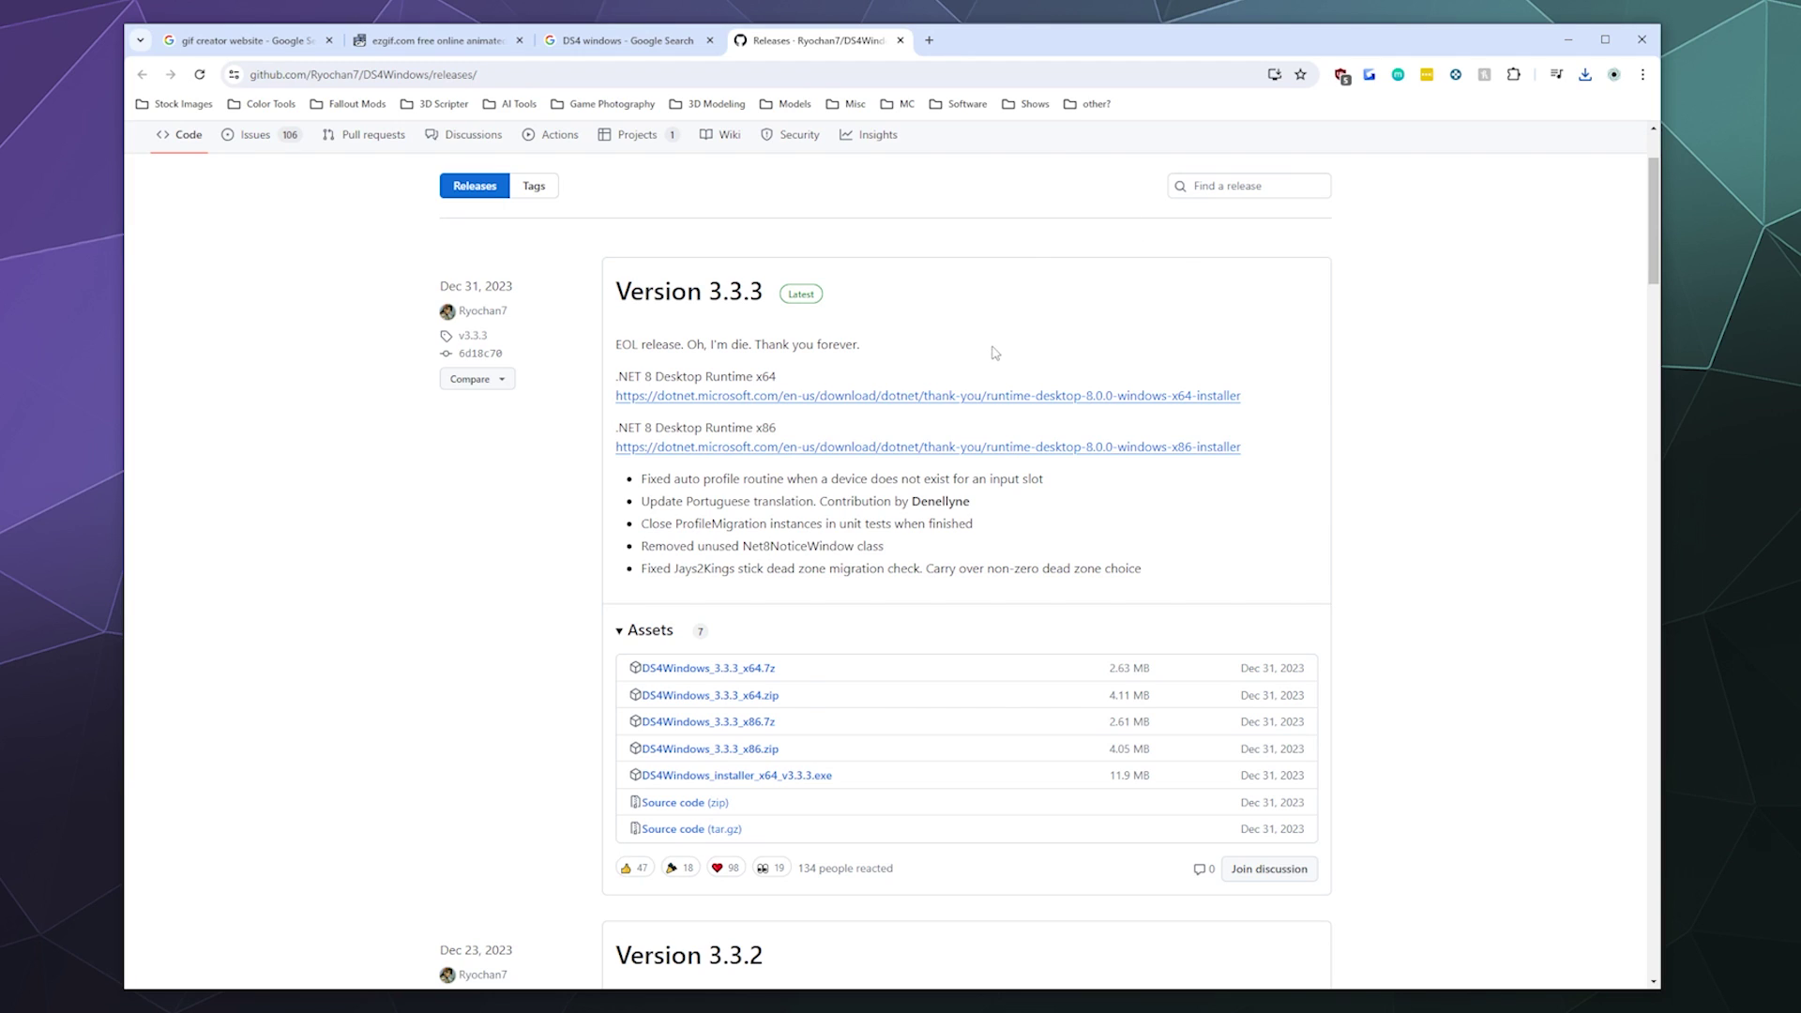
Save the .NET 8 Desktop Runtime x64 installer to Controller Downloads and confirm it finished
click(991, 396)
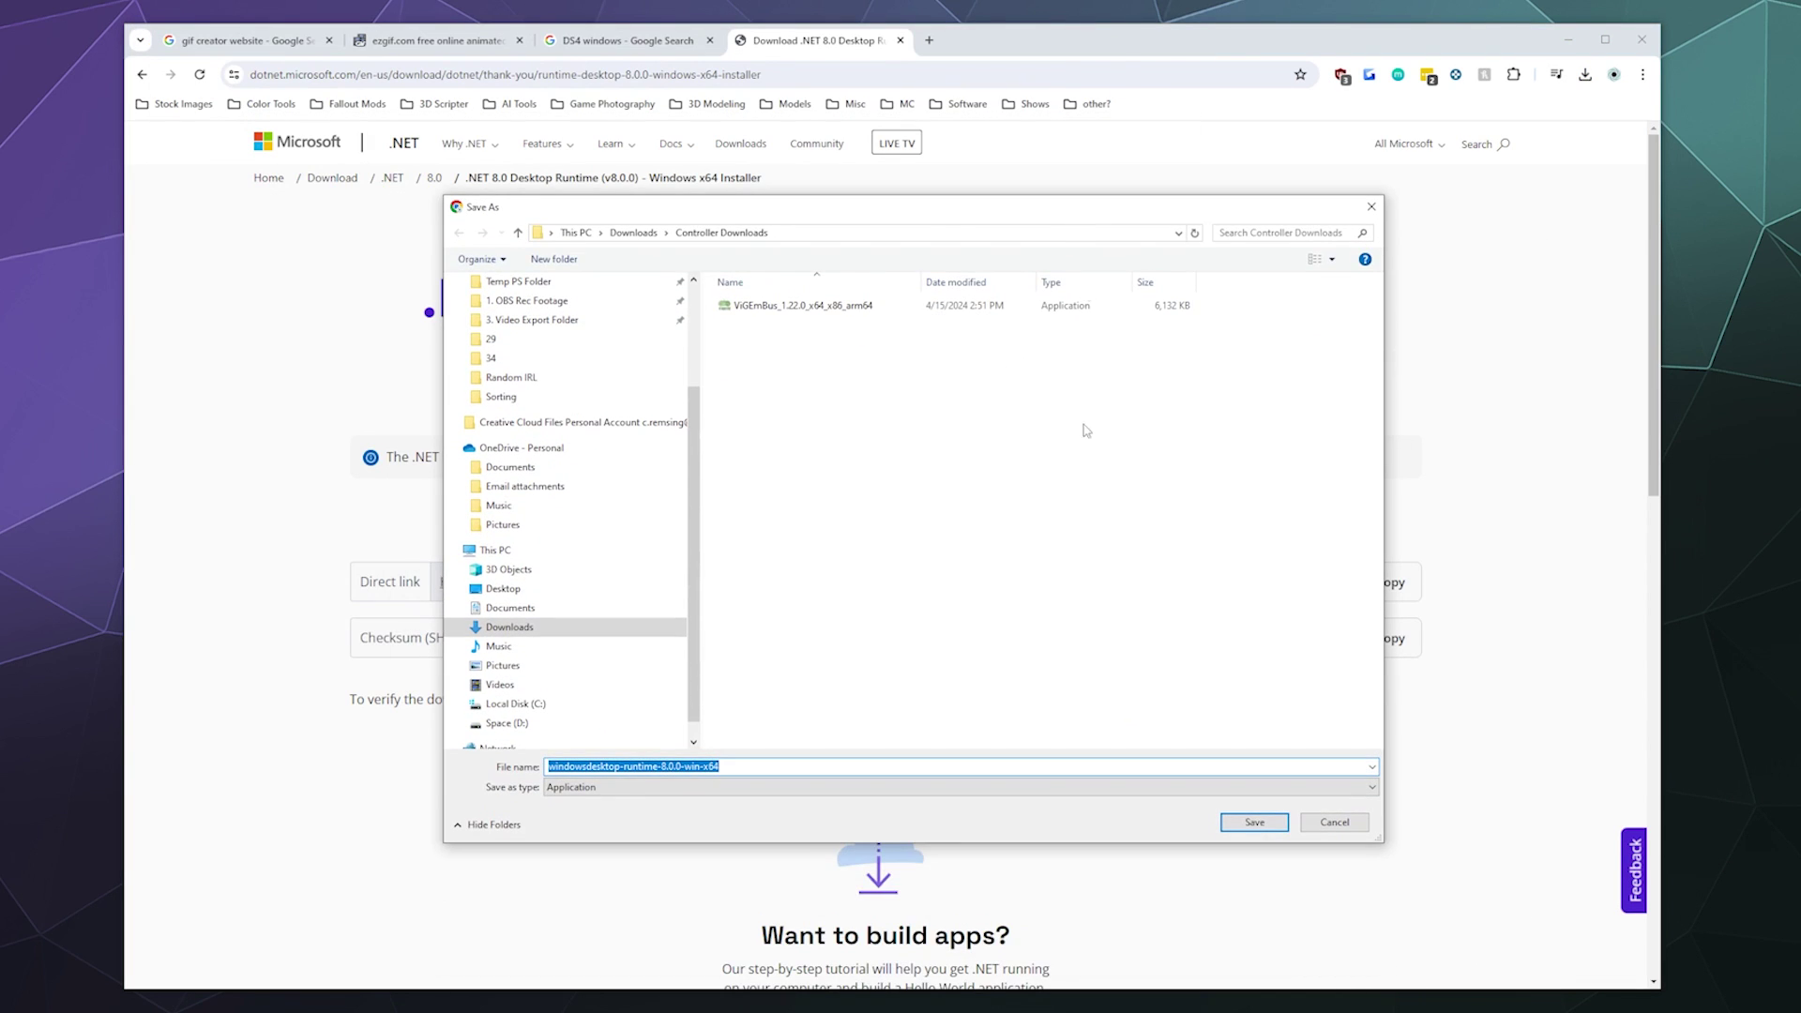
click(1281, 825)
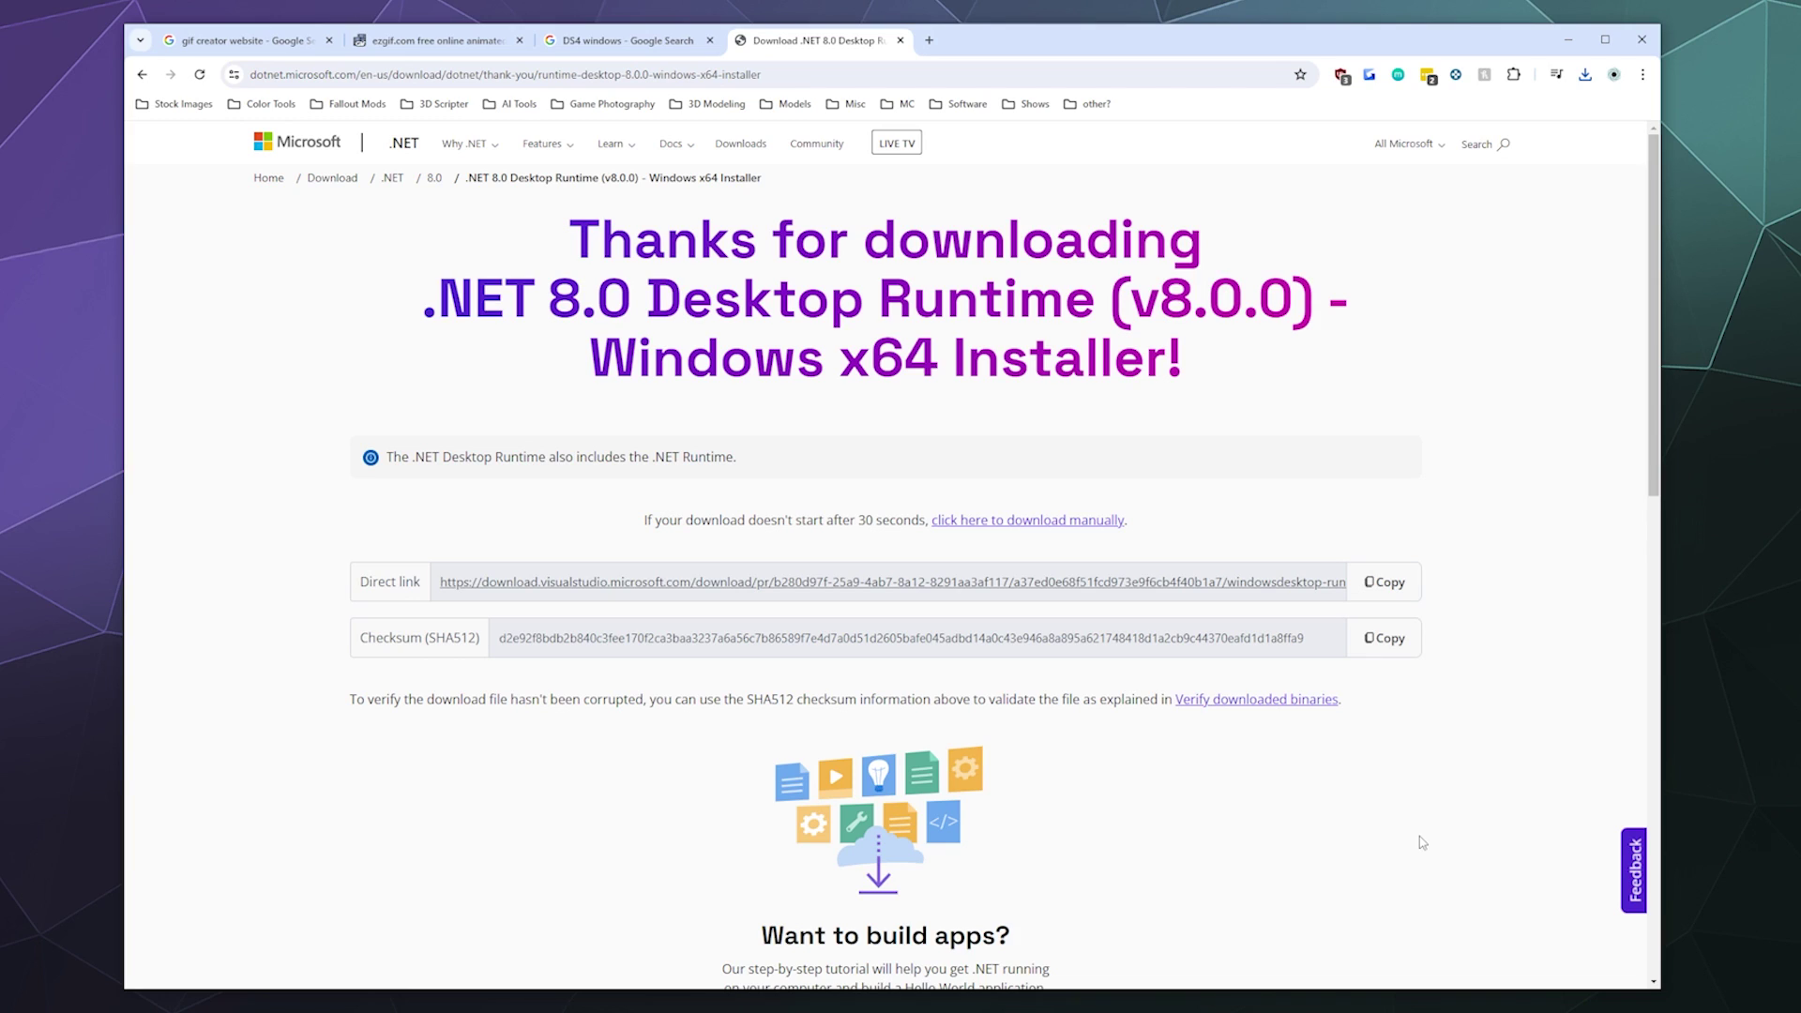
click(1585, 75)
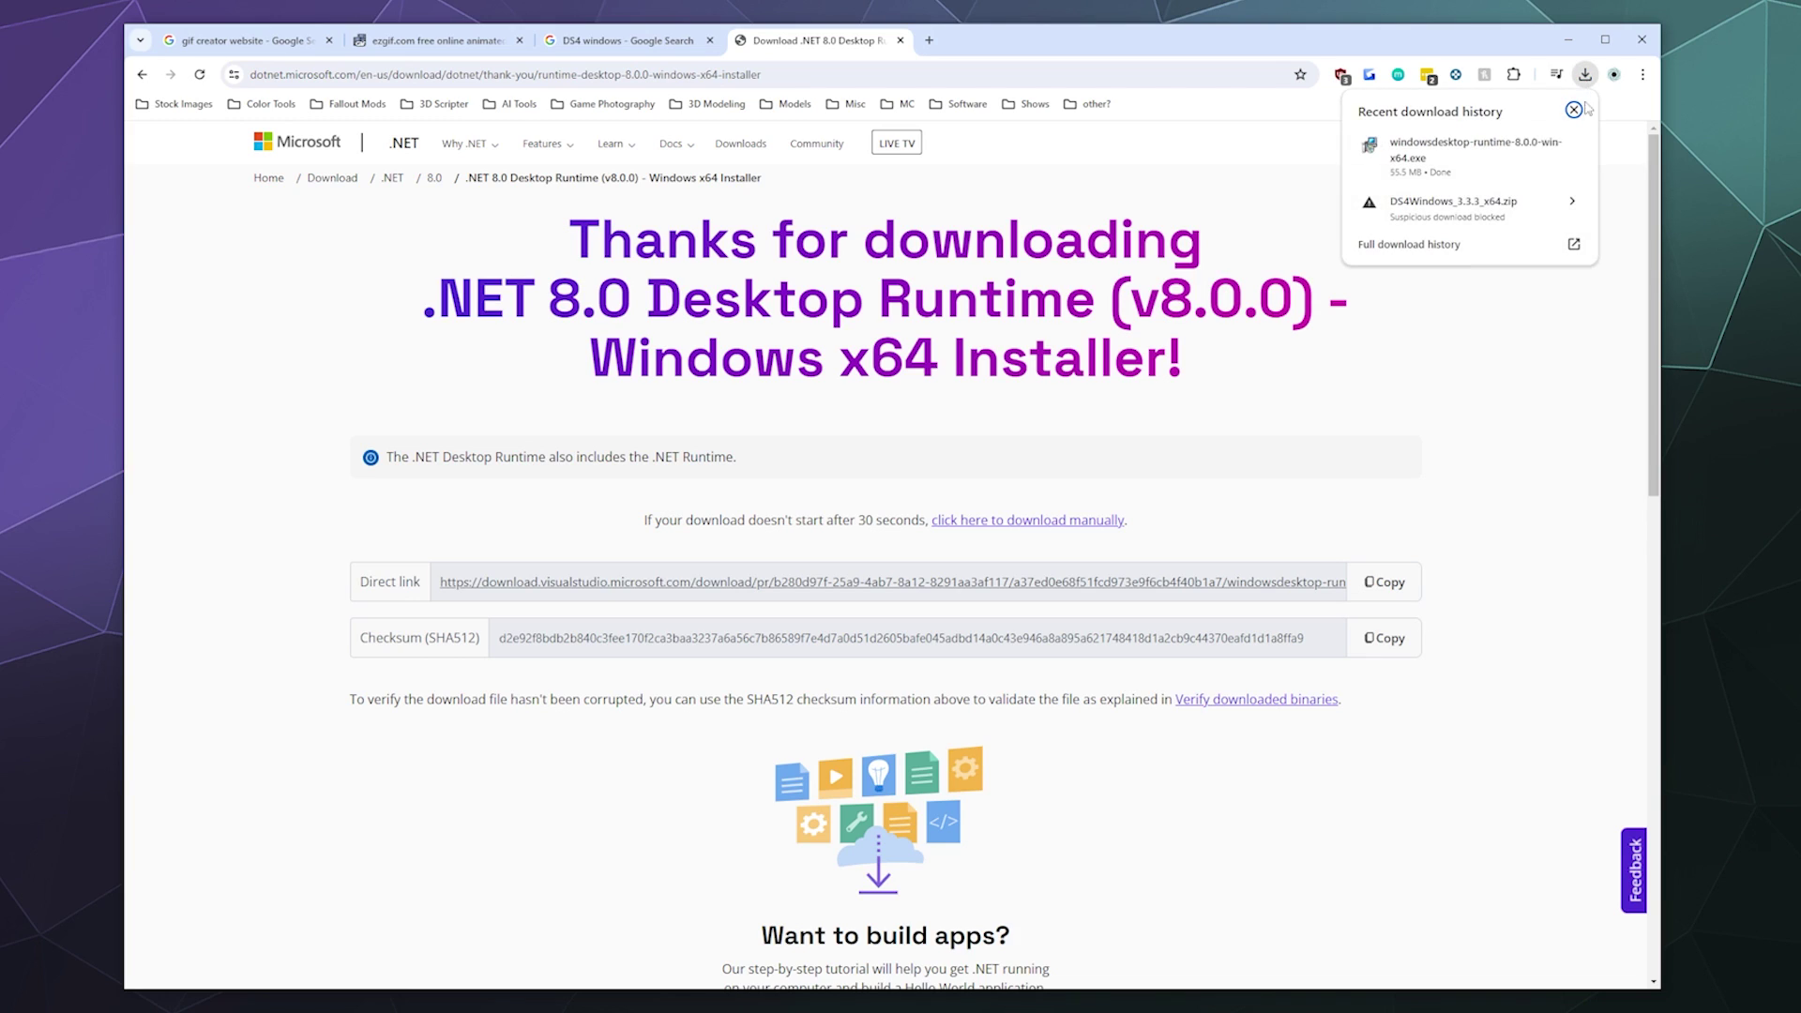
click(1560, 163)
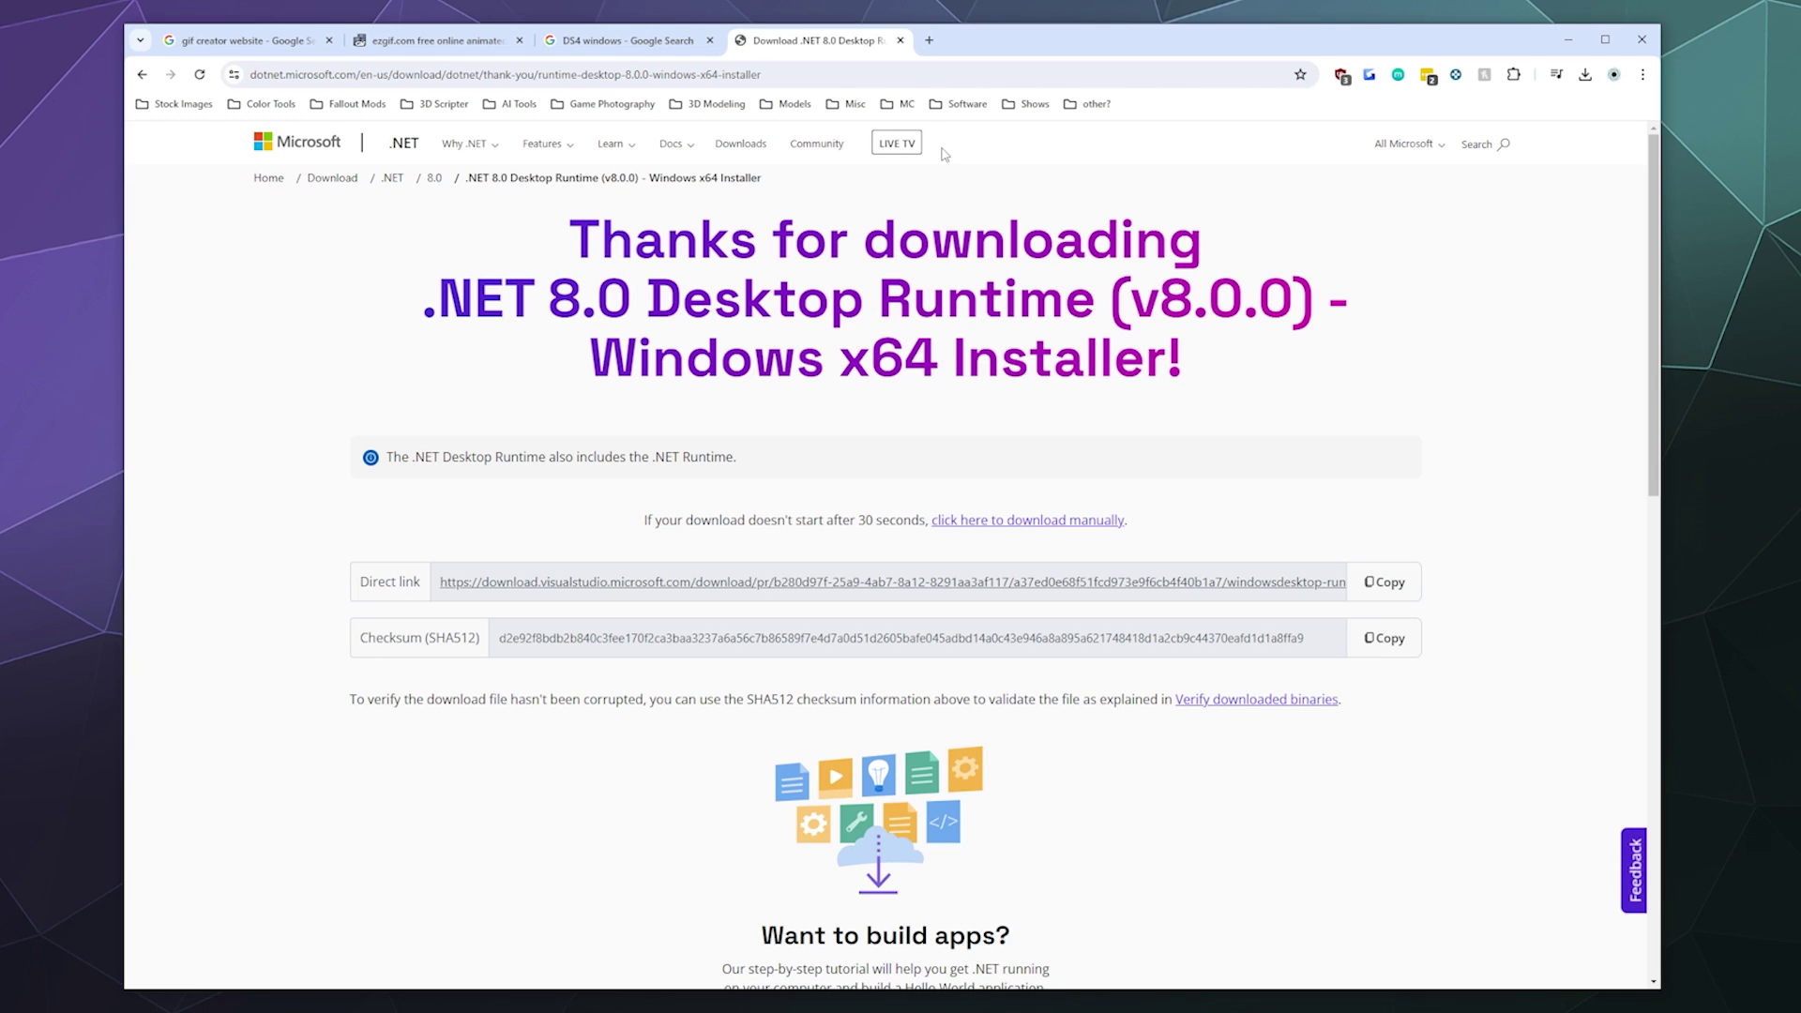
Search Google for 'vigembus' in a new tab and open the ViGEmBus GitHub releases page
click(929, 40)
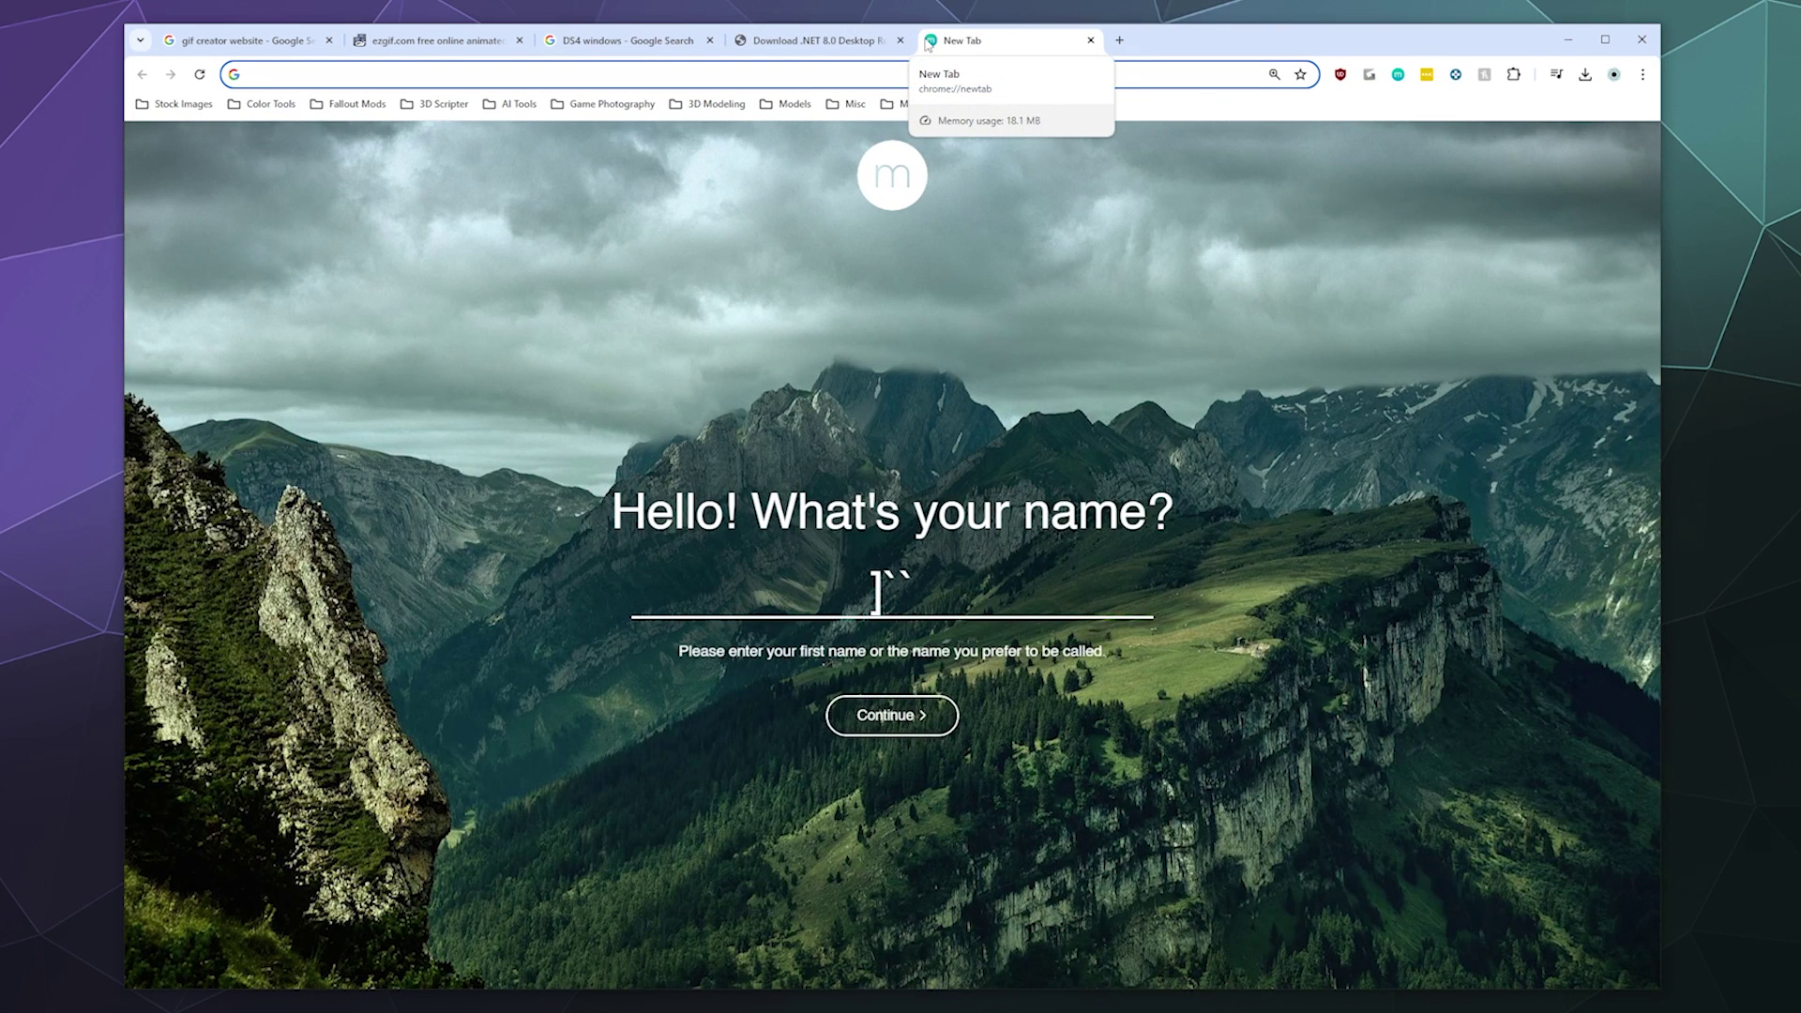
text(vigembus)
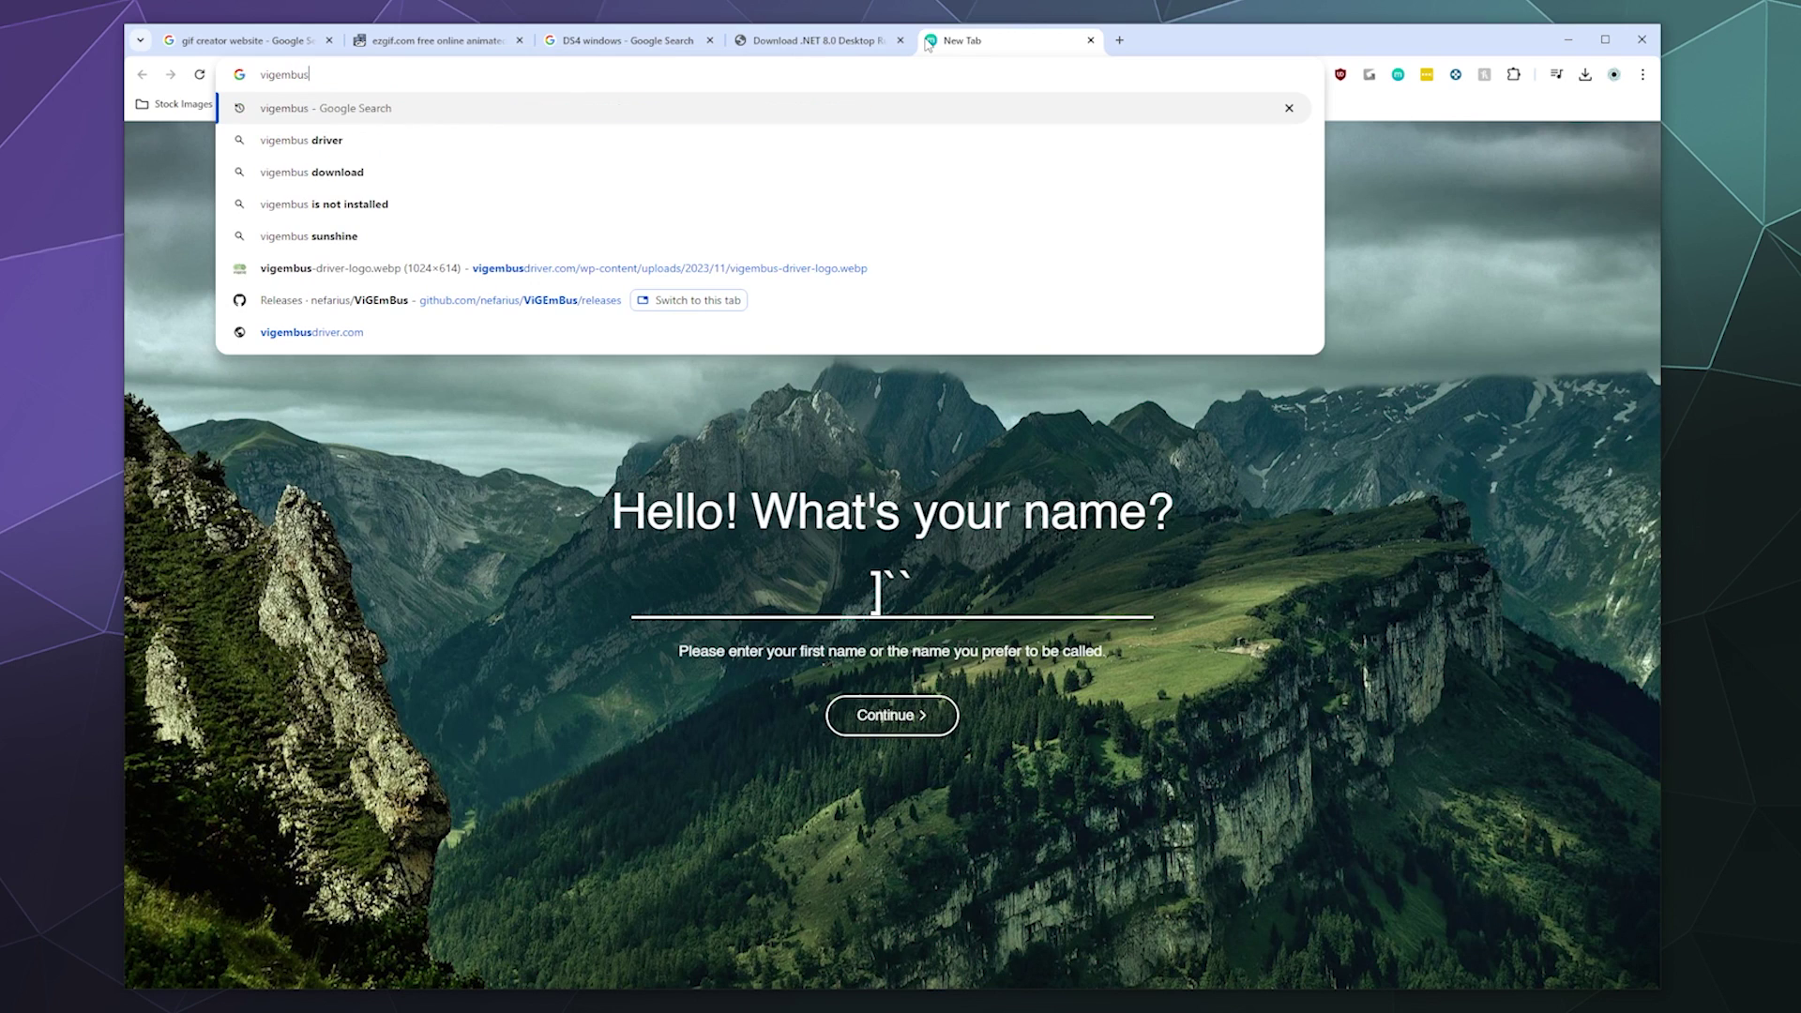
key(Return)
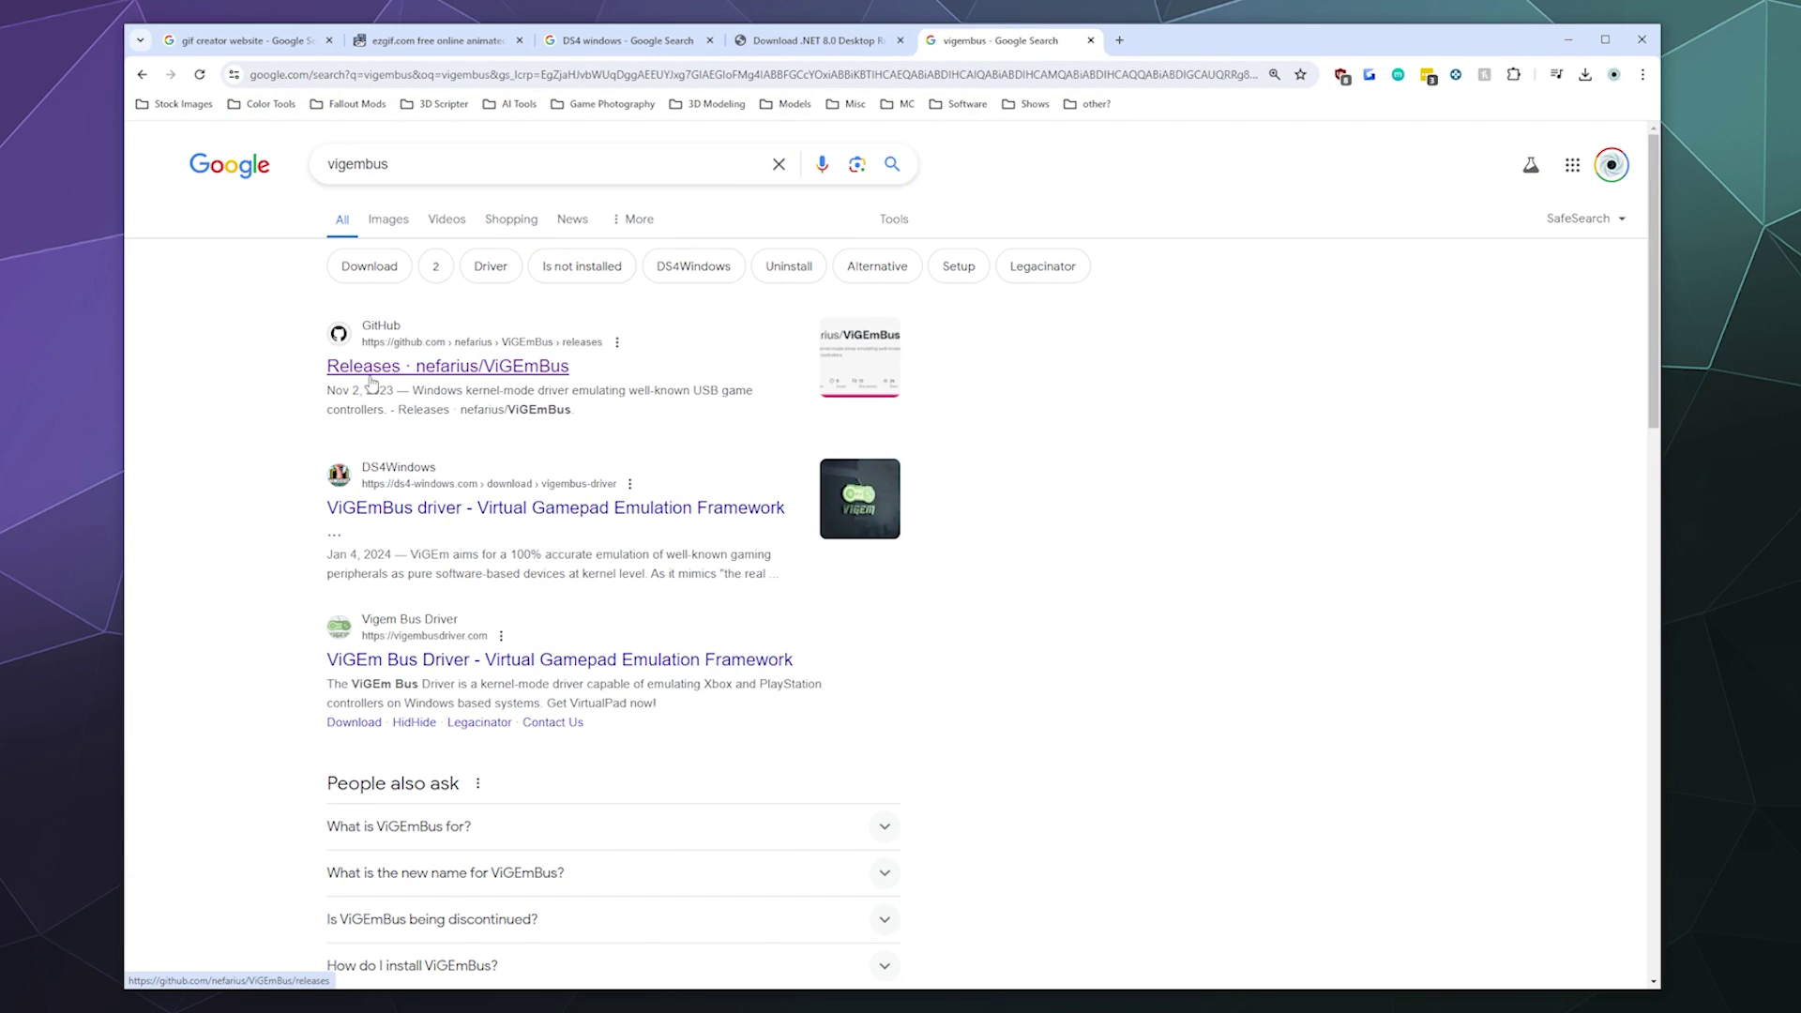
click(504, 375)
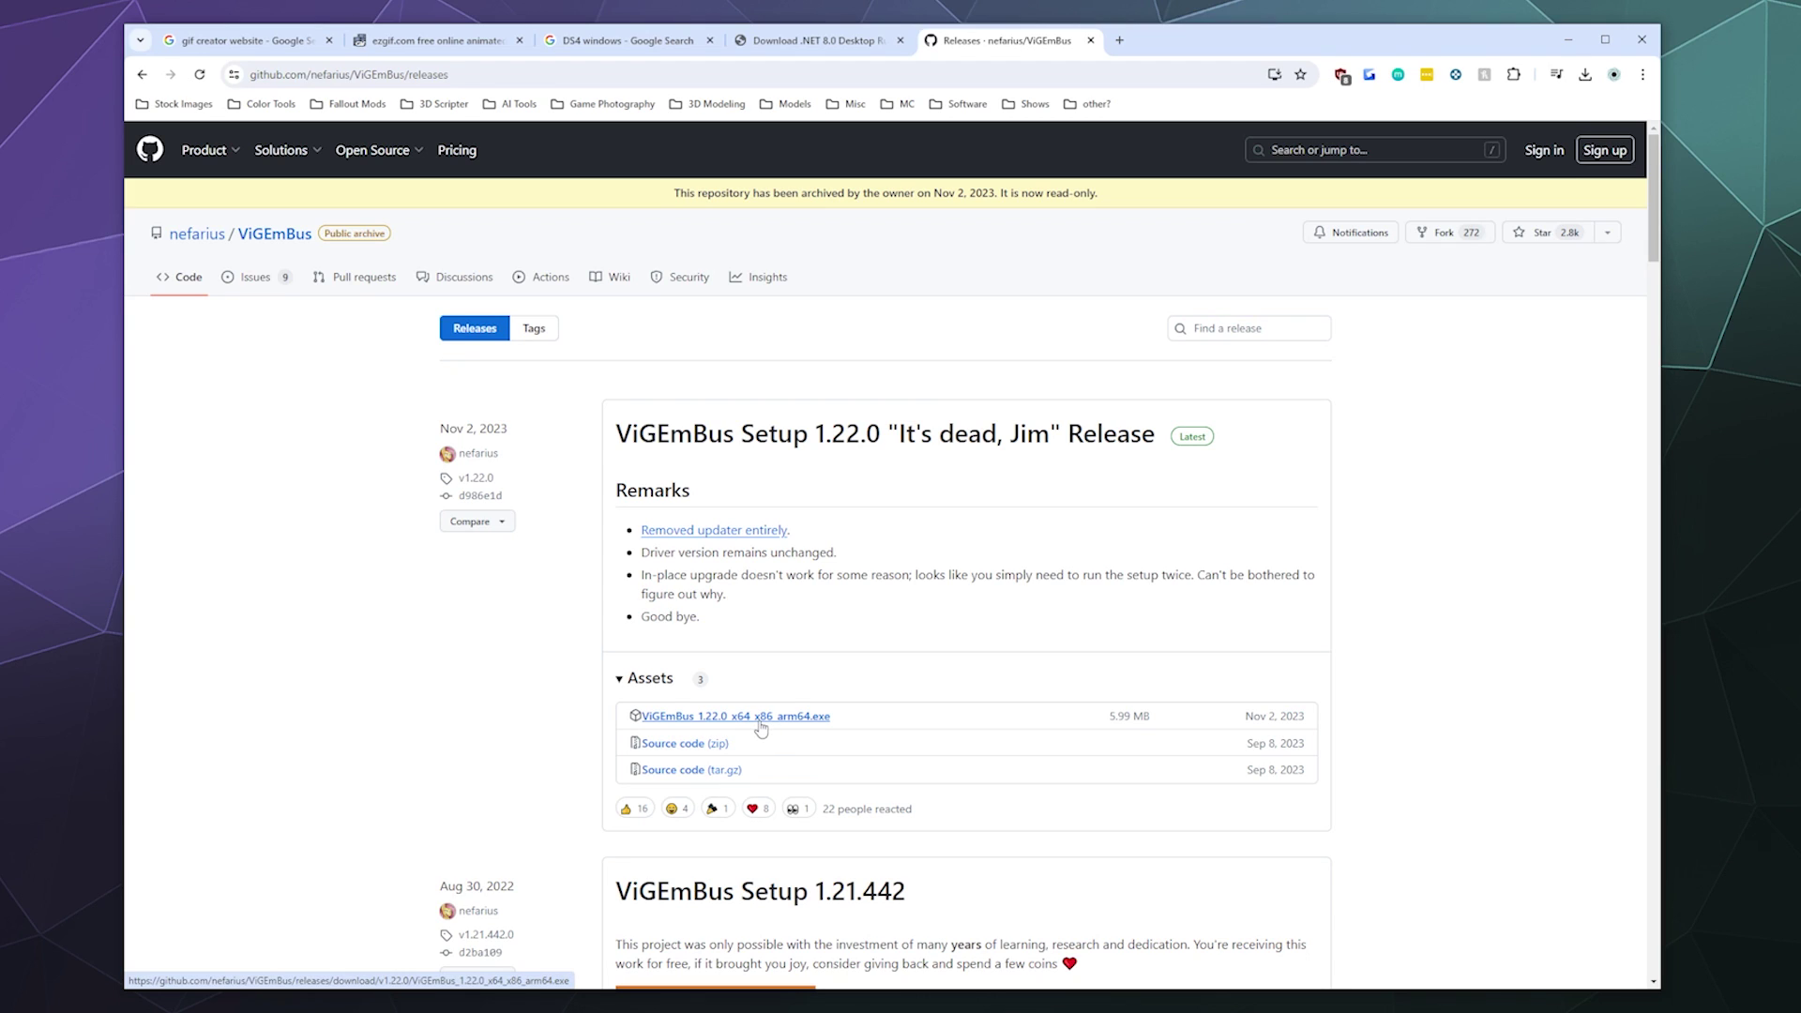
Cancel the duplicate ViGEmBus 1.22.0 download and show the .NET runtime installer in its folder
click(792, 728)
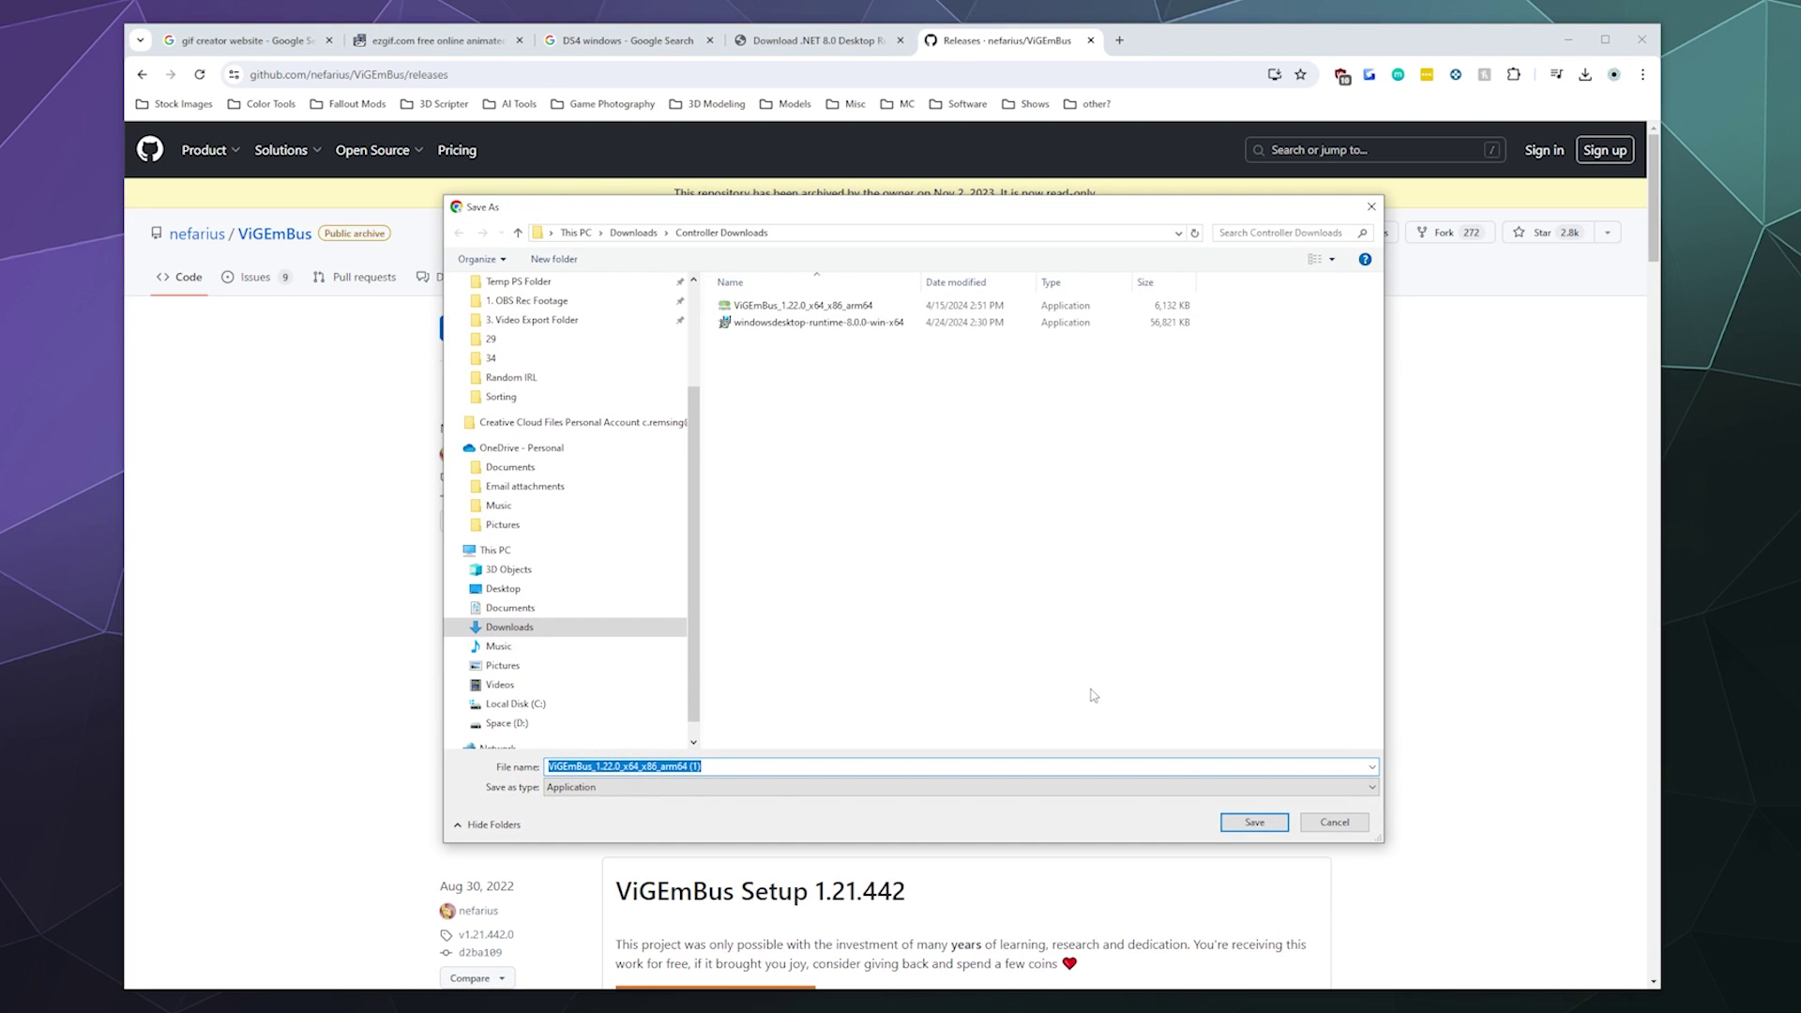
click(1334, 822)
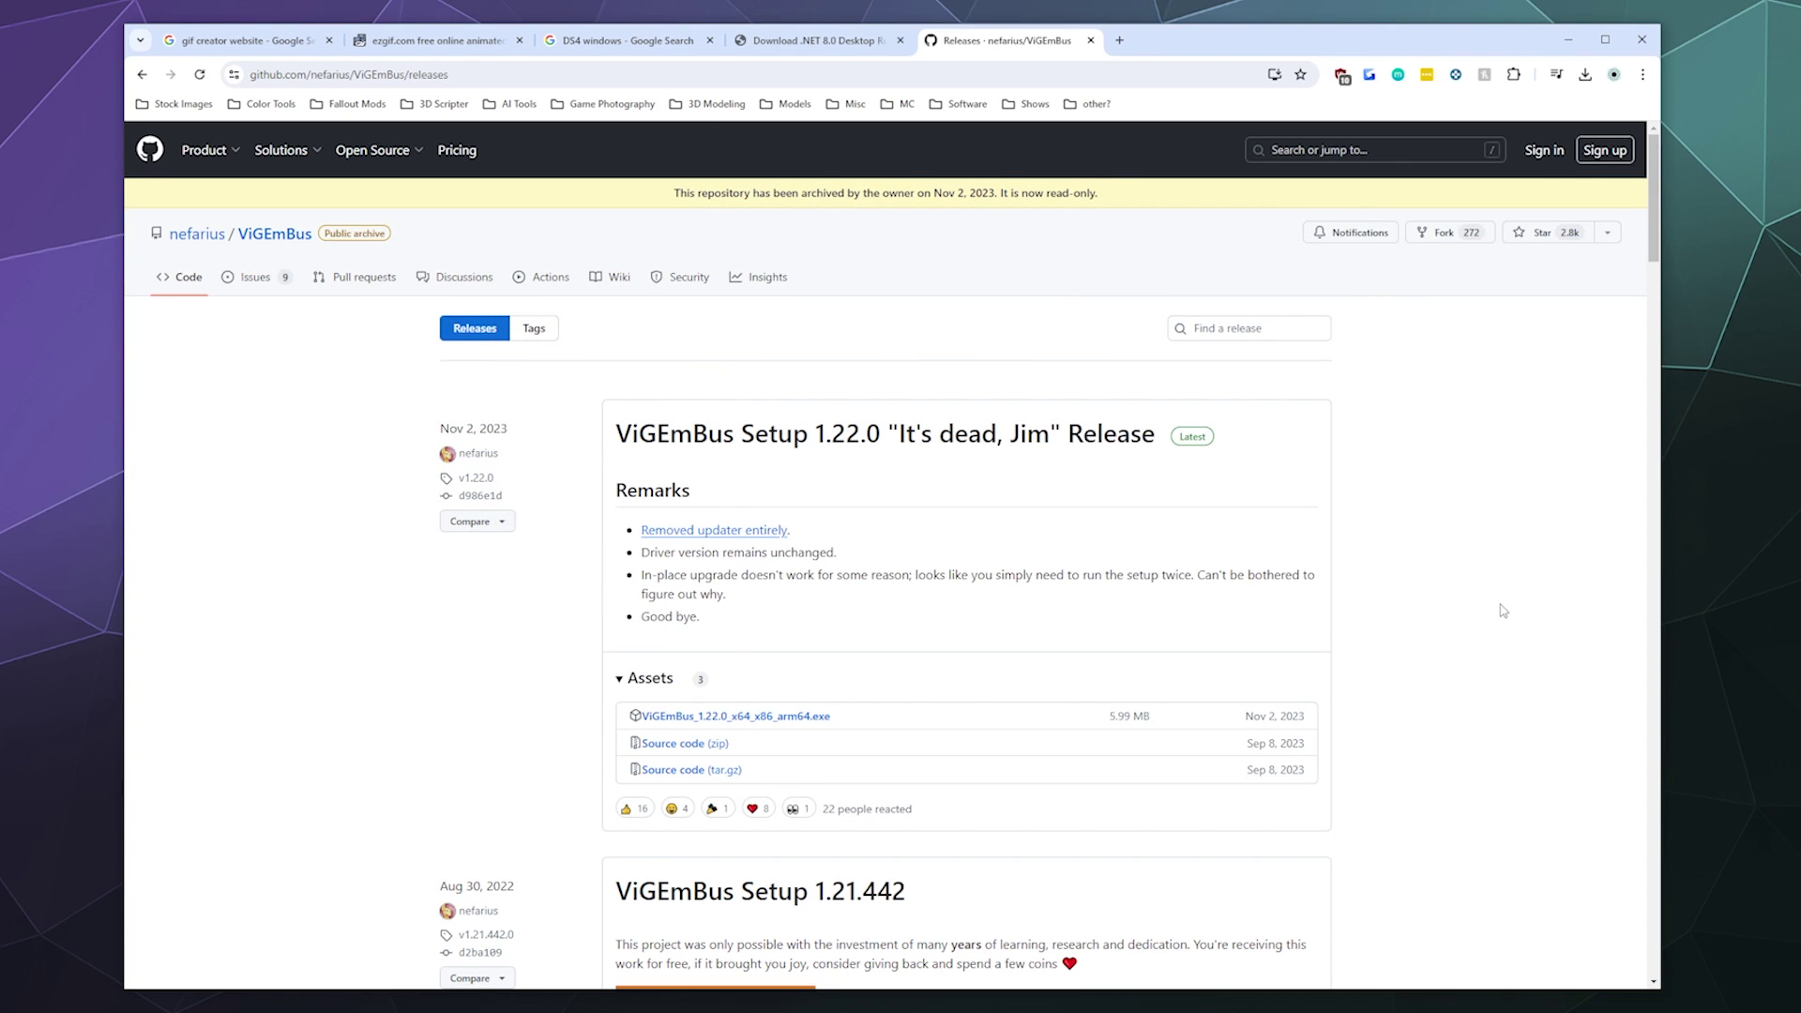
click(1584, 75)
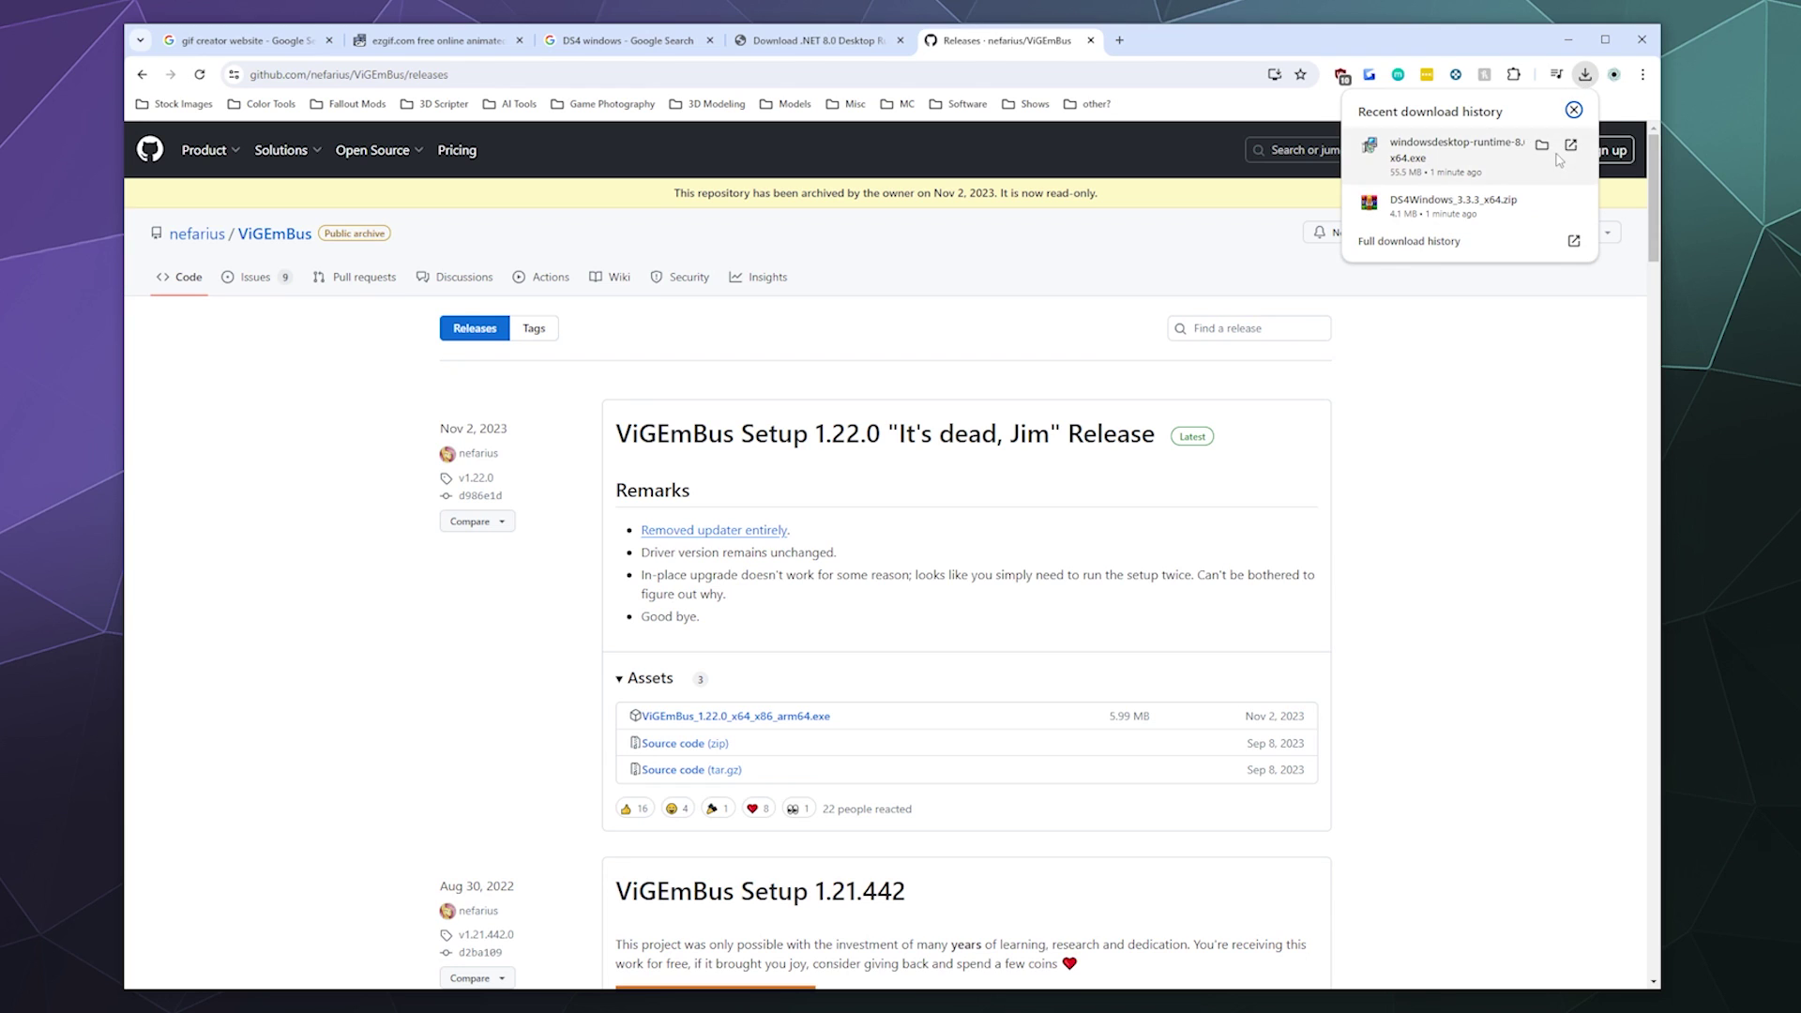
click(1542, 145)
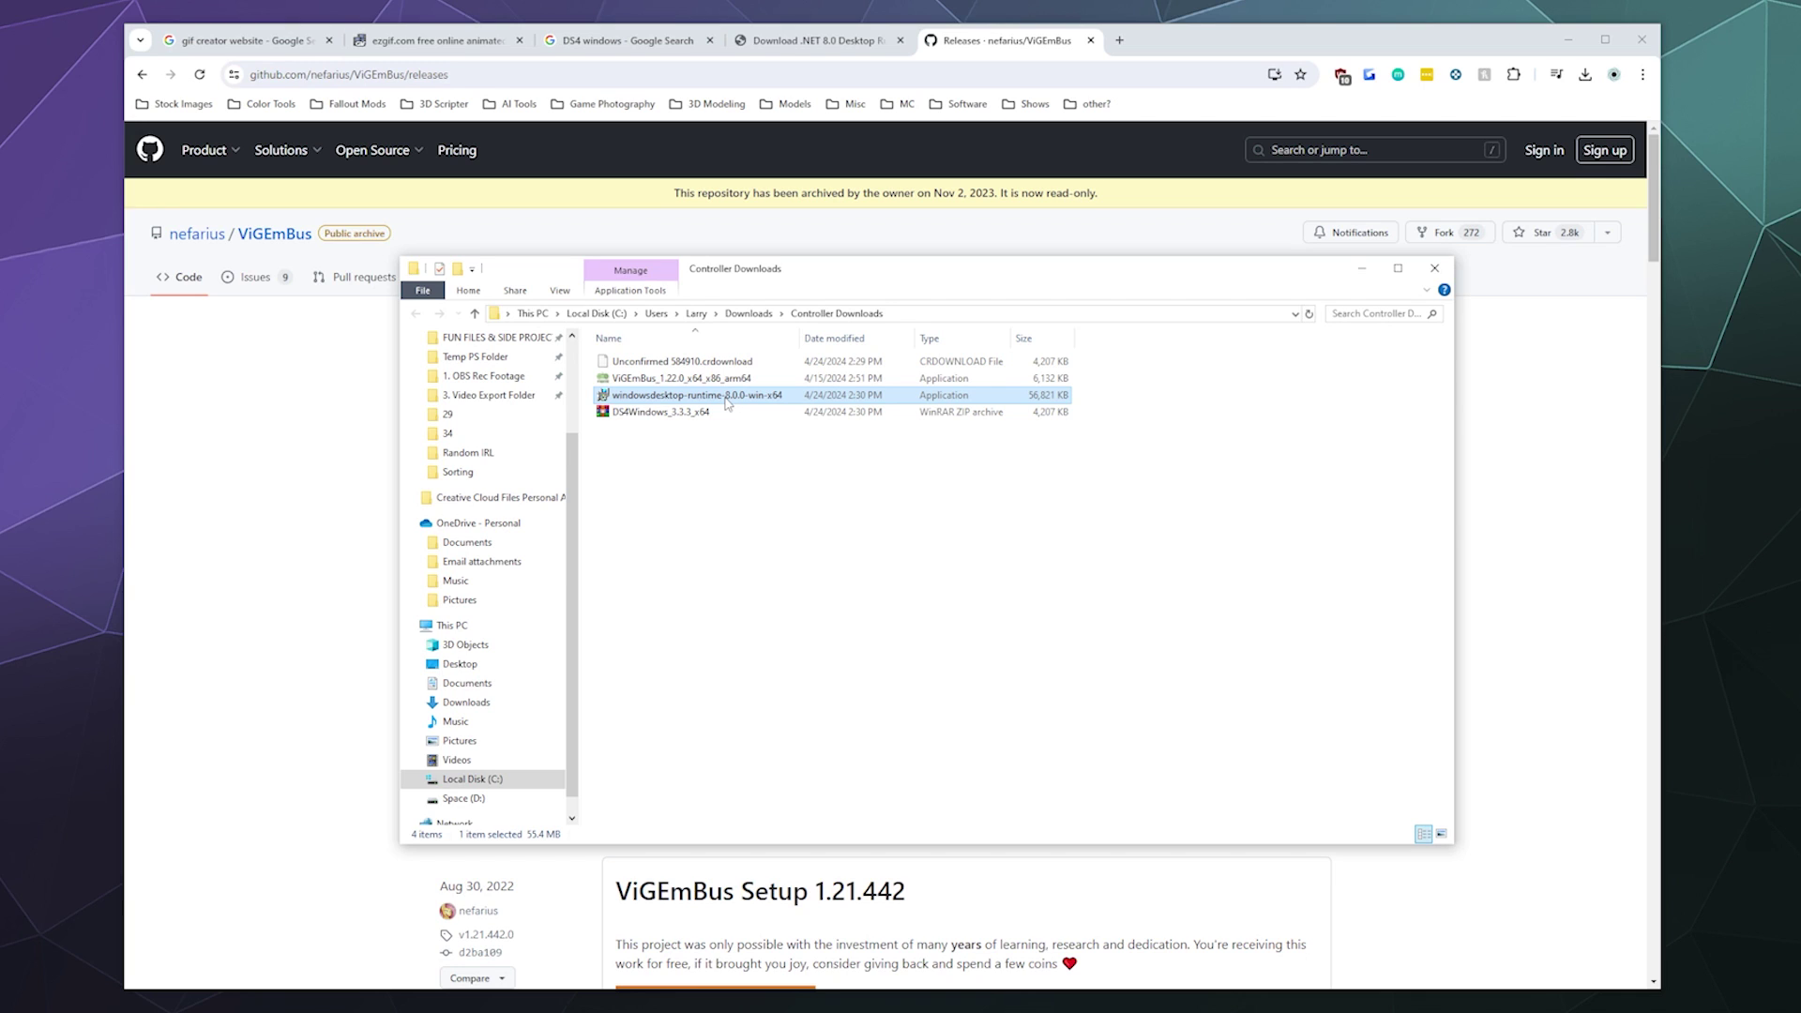
Install the .NET 8.0 Desktop Runtime from its installer and close the success window
double_click(727, 401)
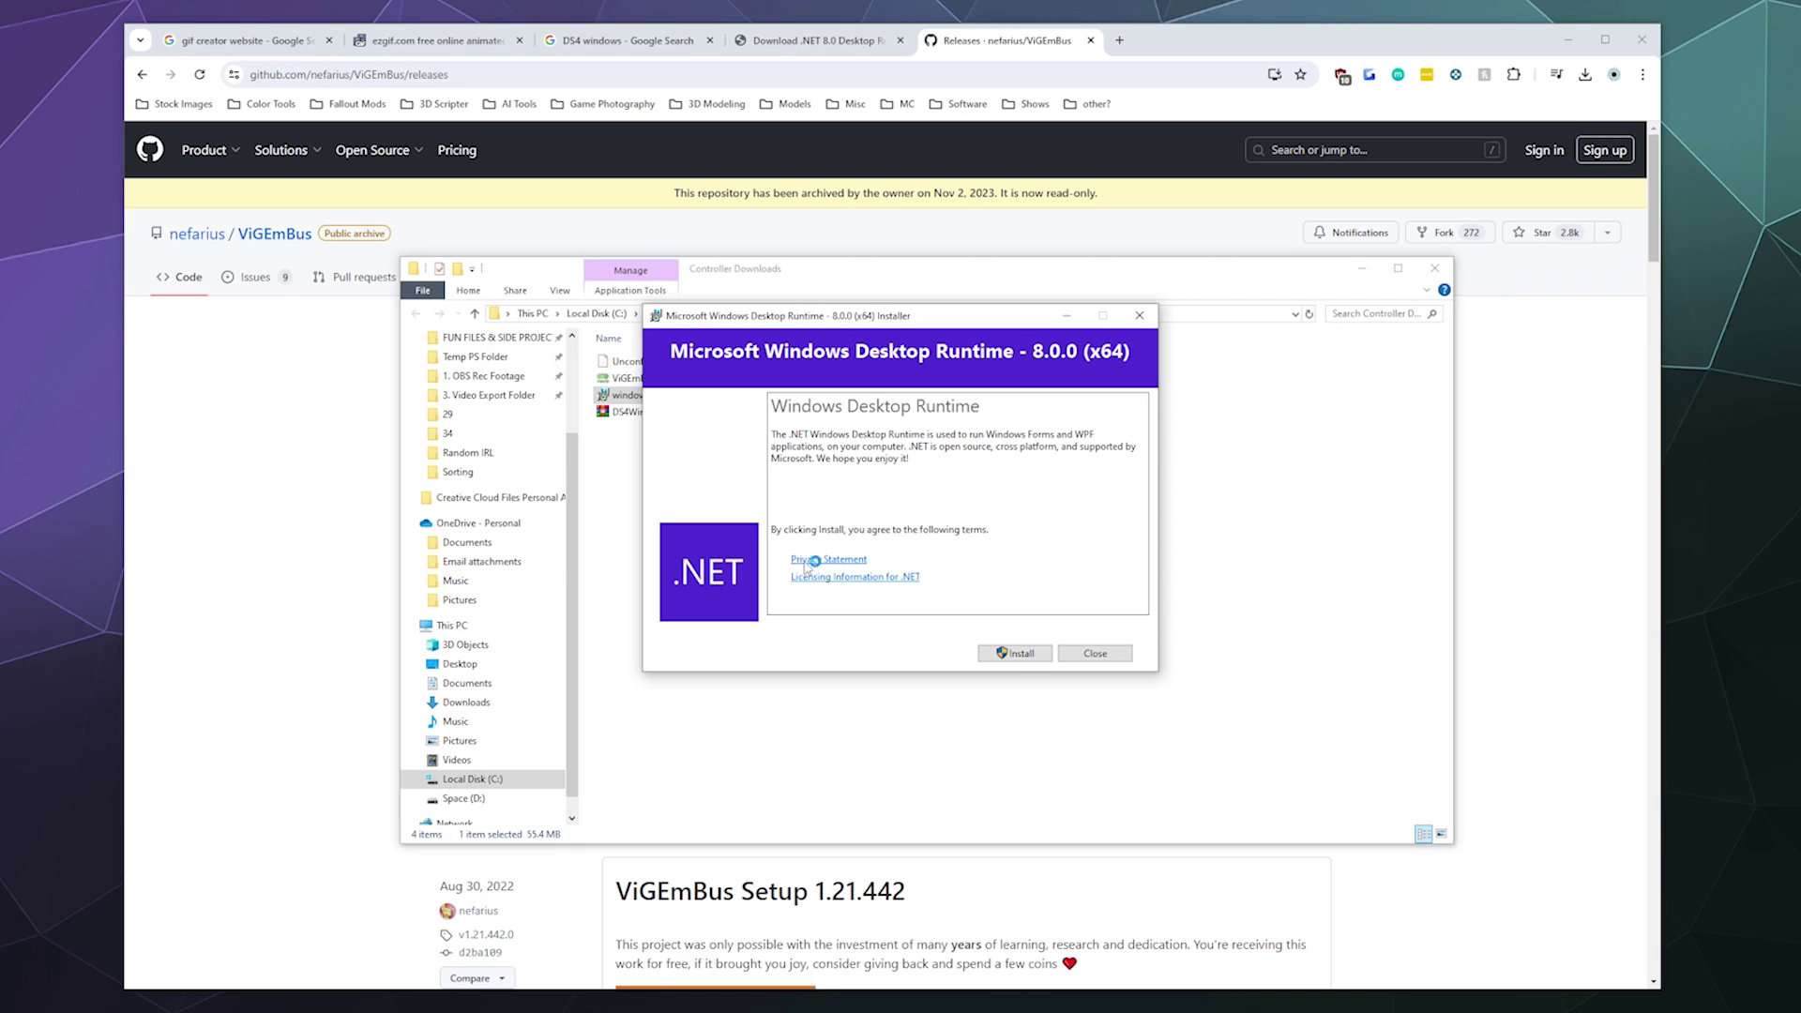
click(1022, 657)
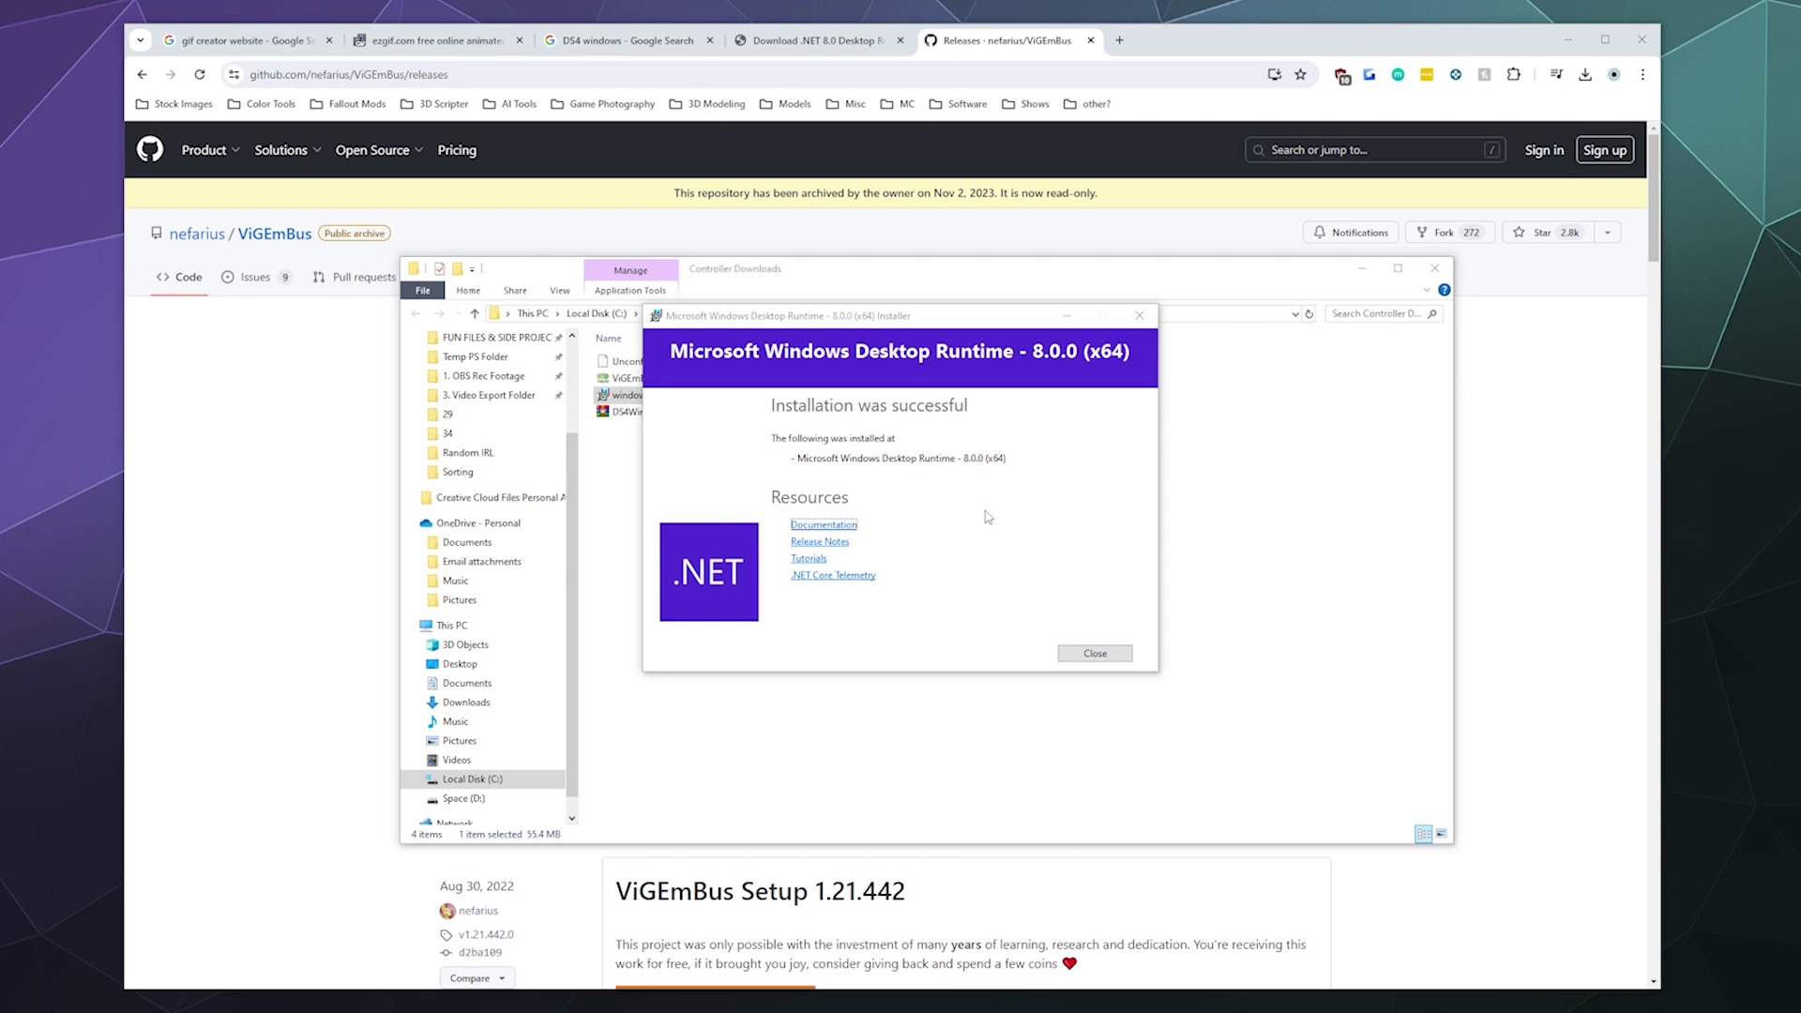
click(1077, 657)
Run ViGEmBus_1.22.0 setup, accept the license terms, install the driver and finish
click(647, 379)
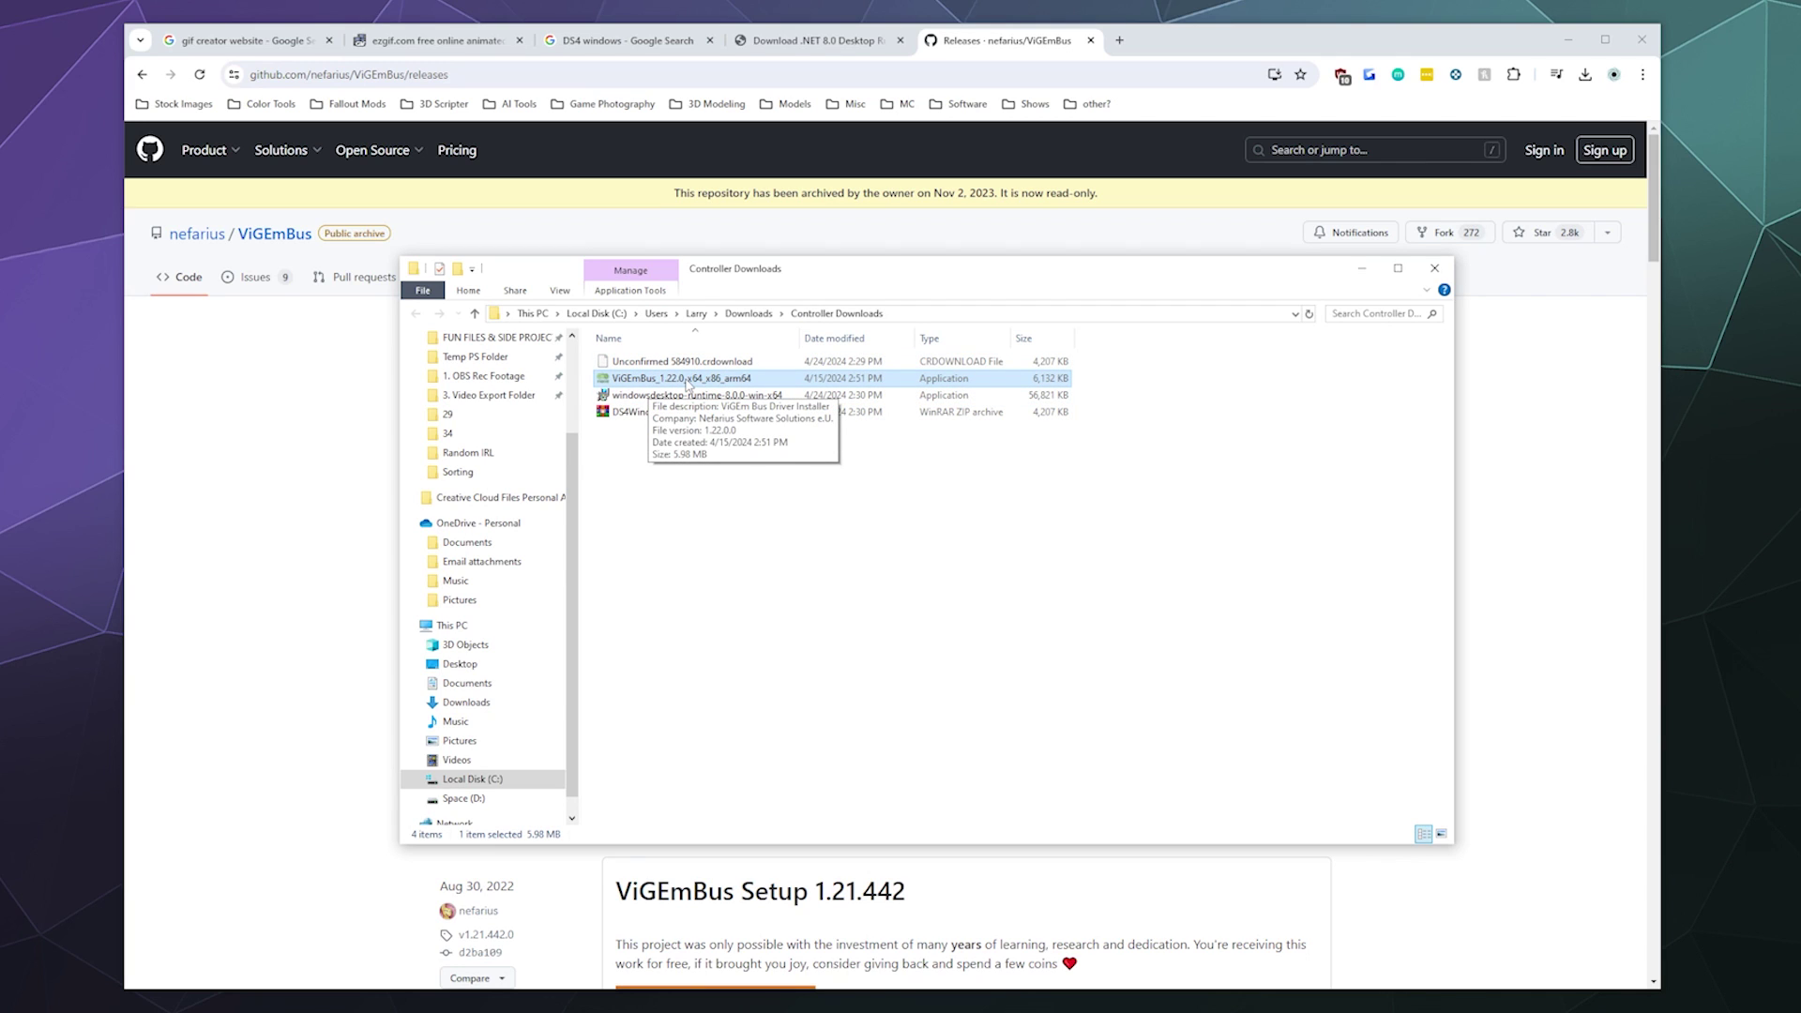
click(685, 473)
click(675, 383)
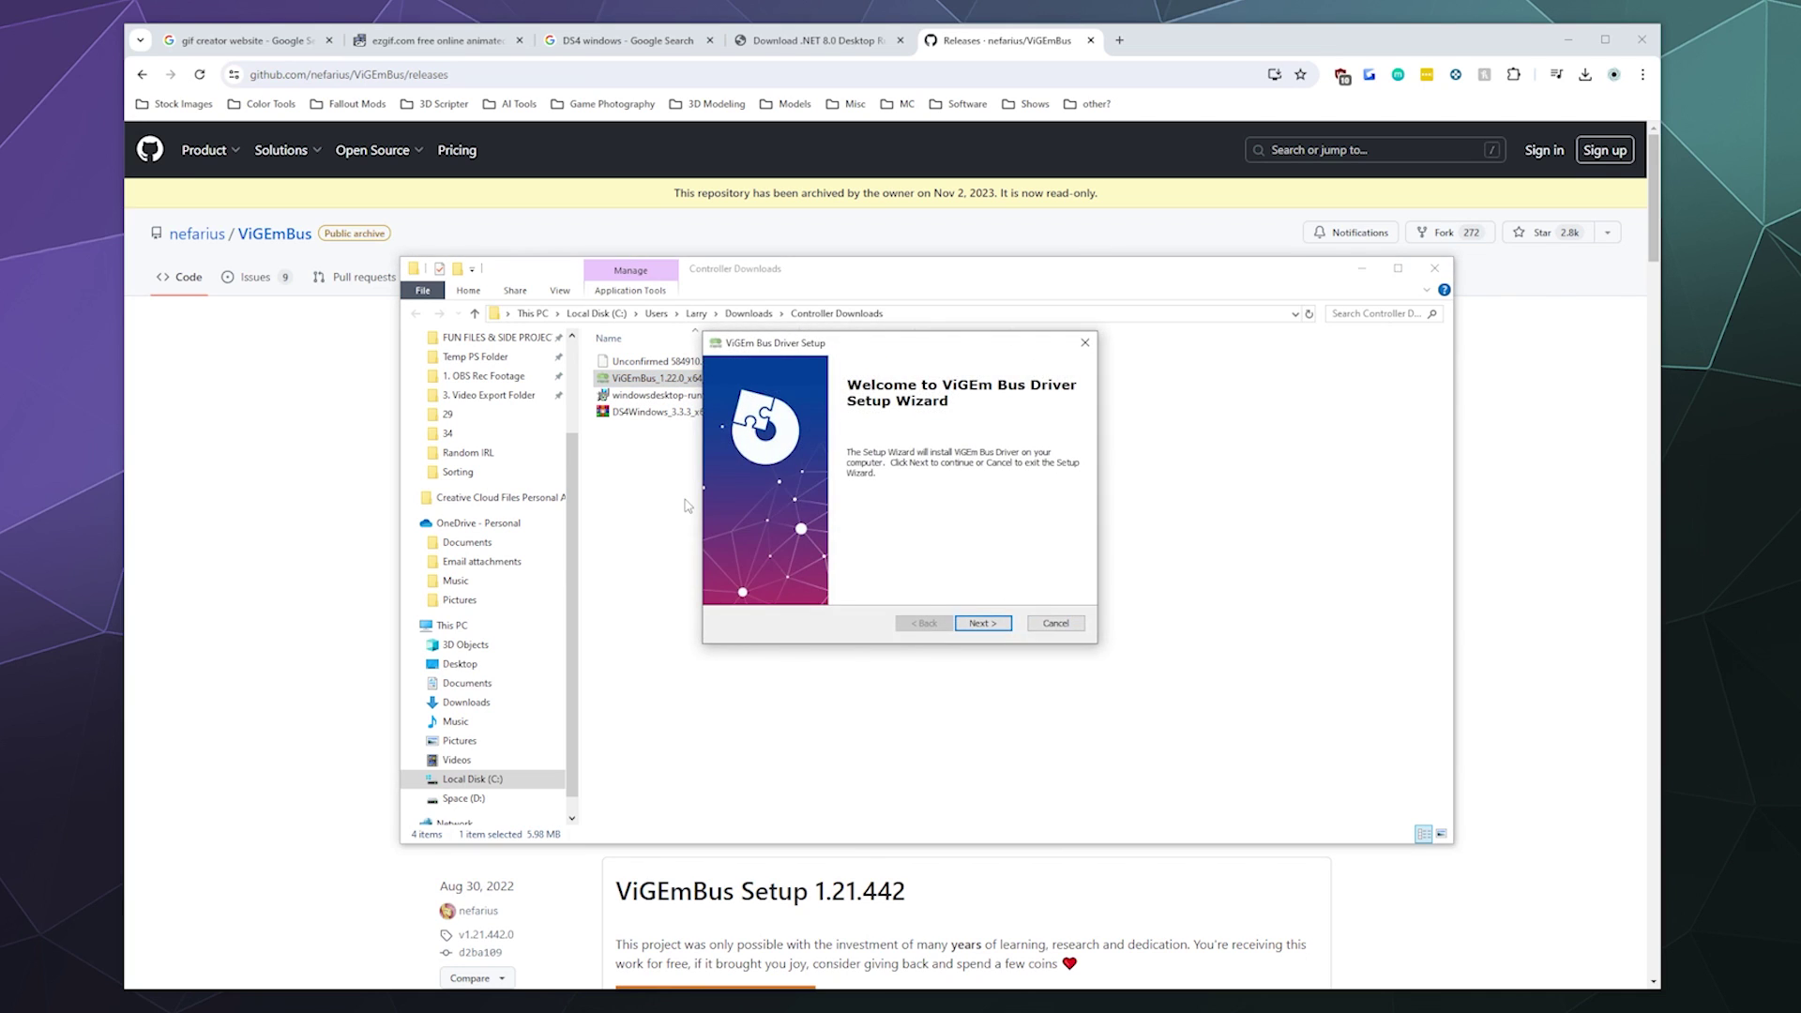
click(998, 626)
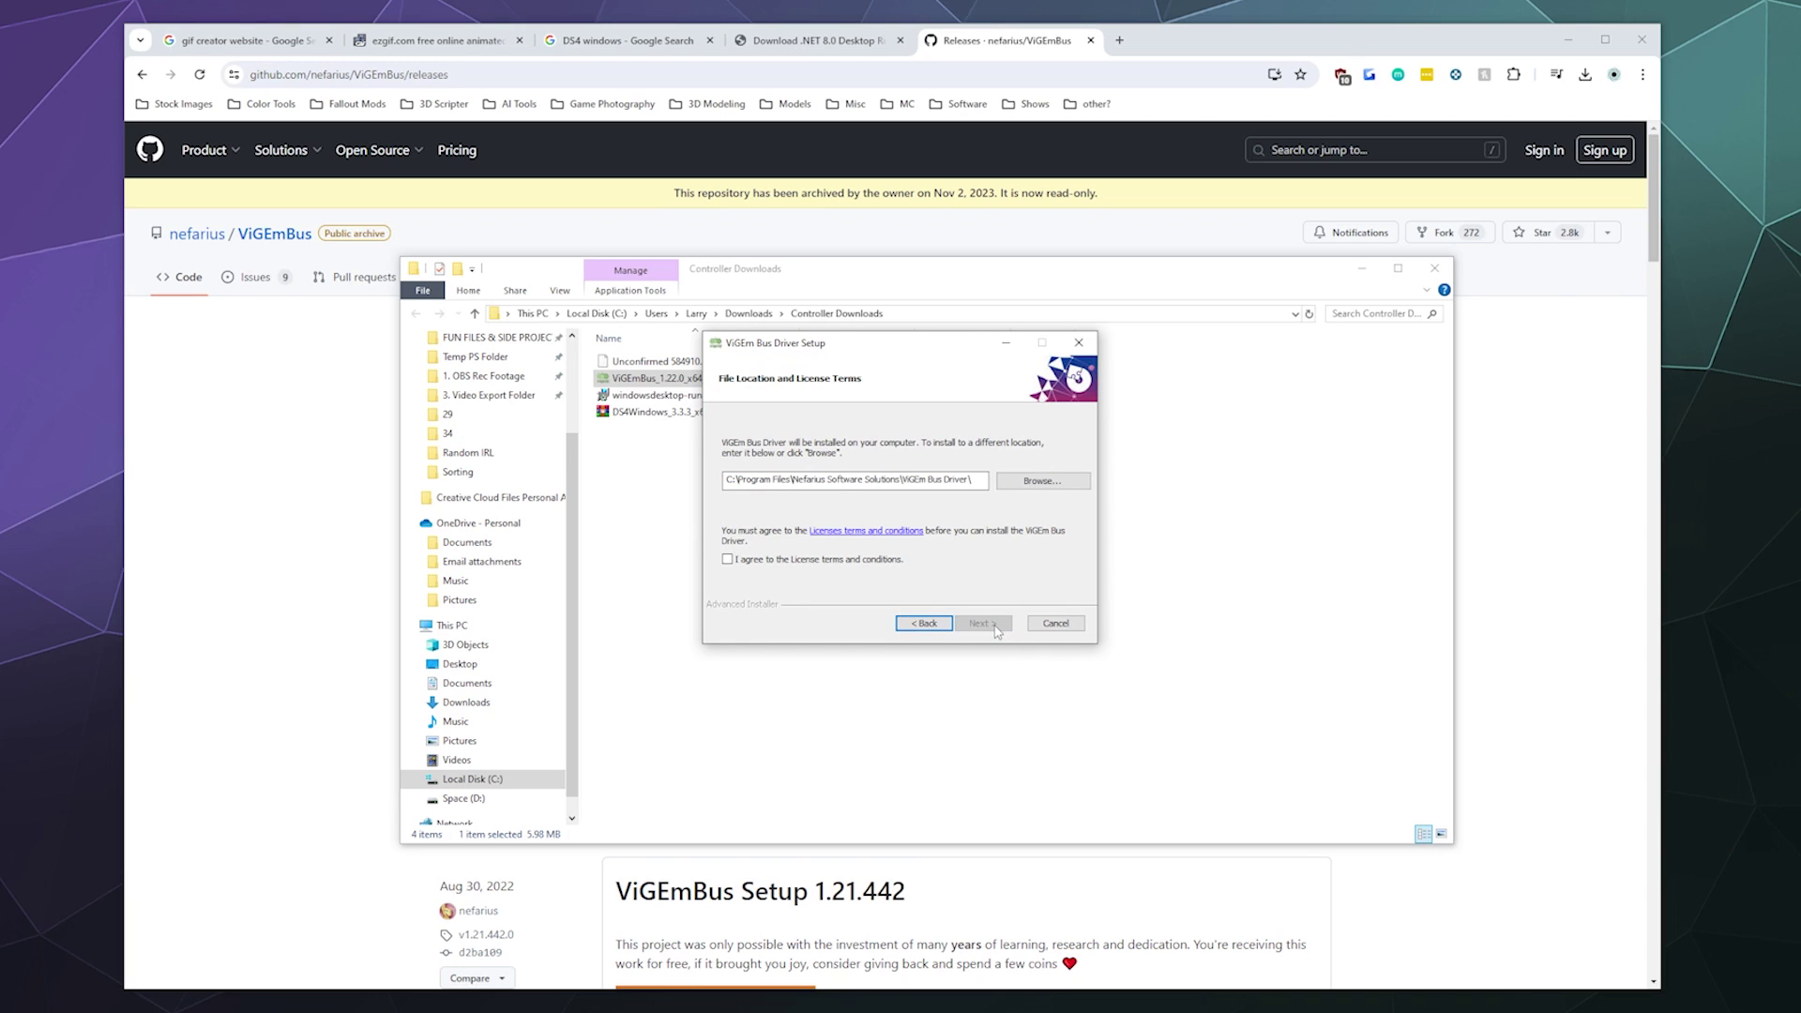
click(844, 560)
click(982, 625)
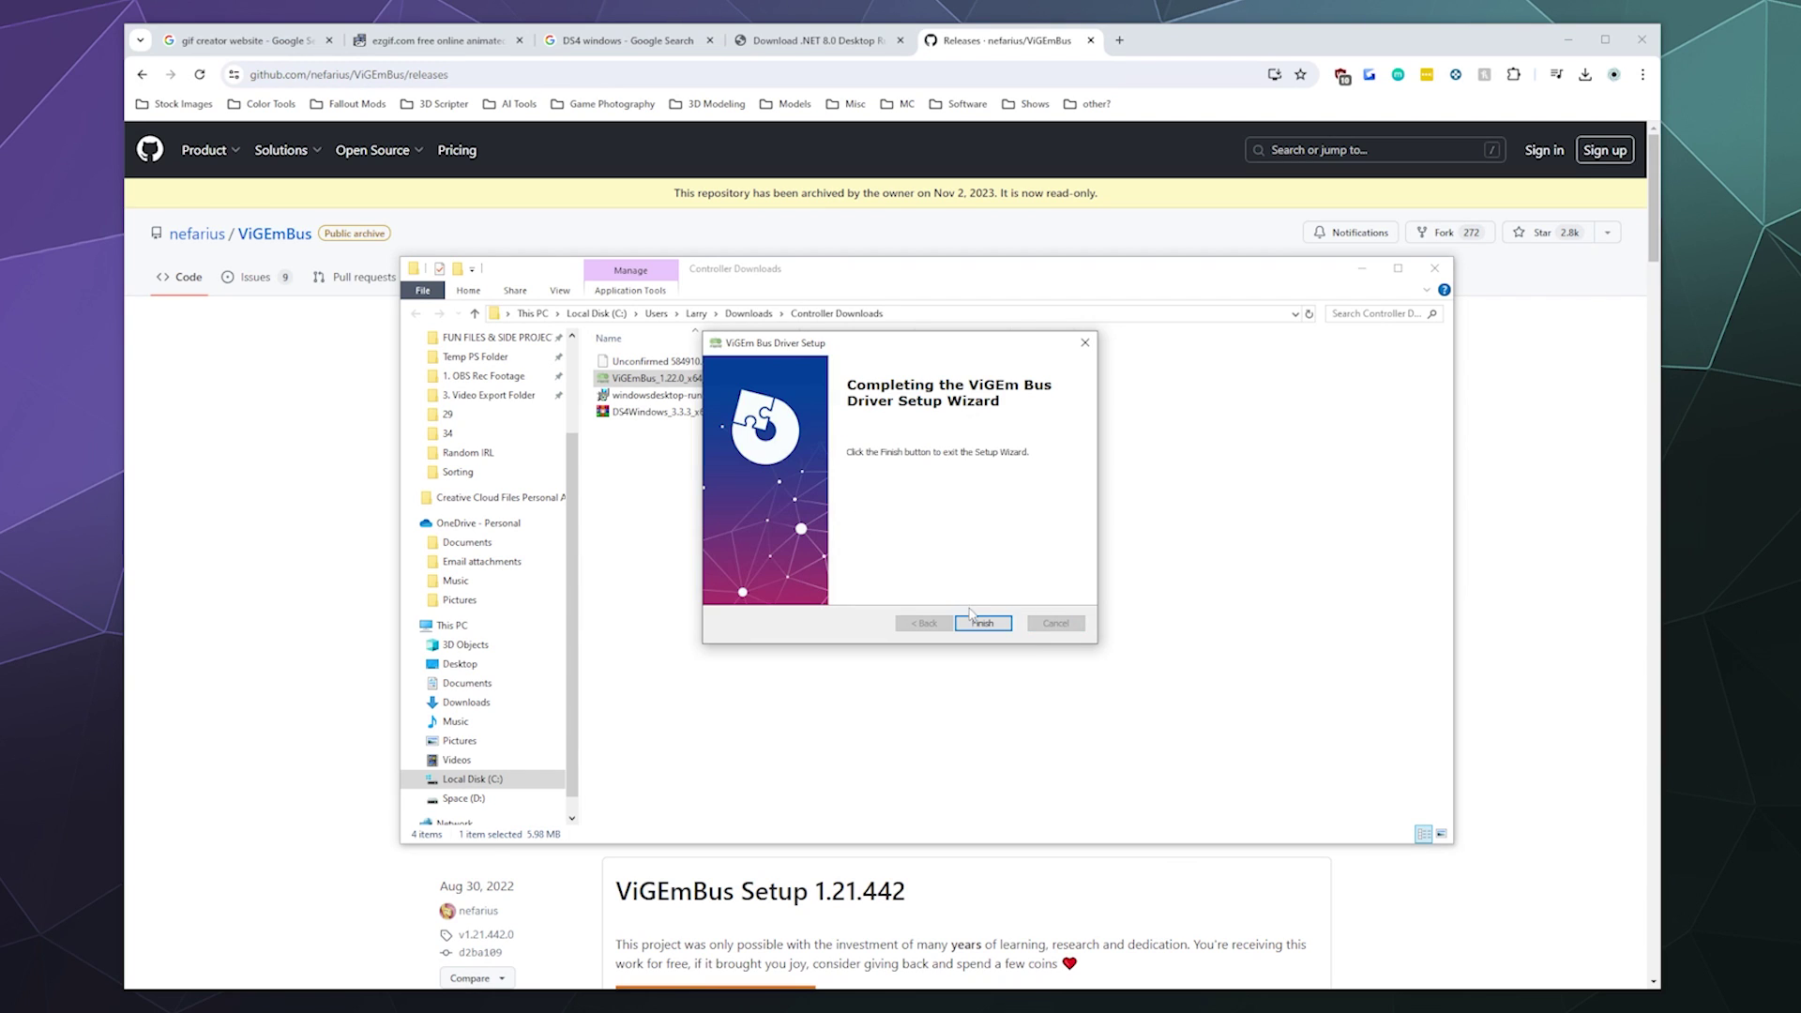
click(975, 623)
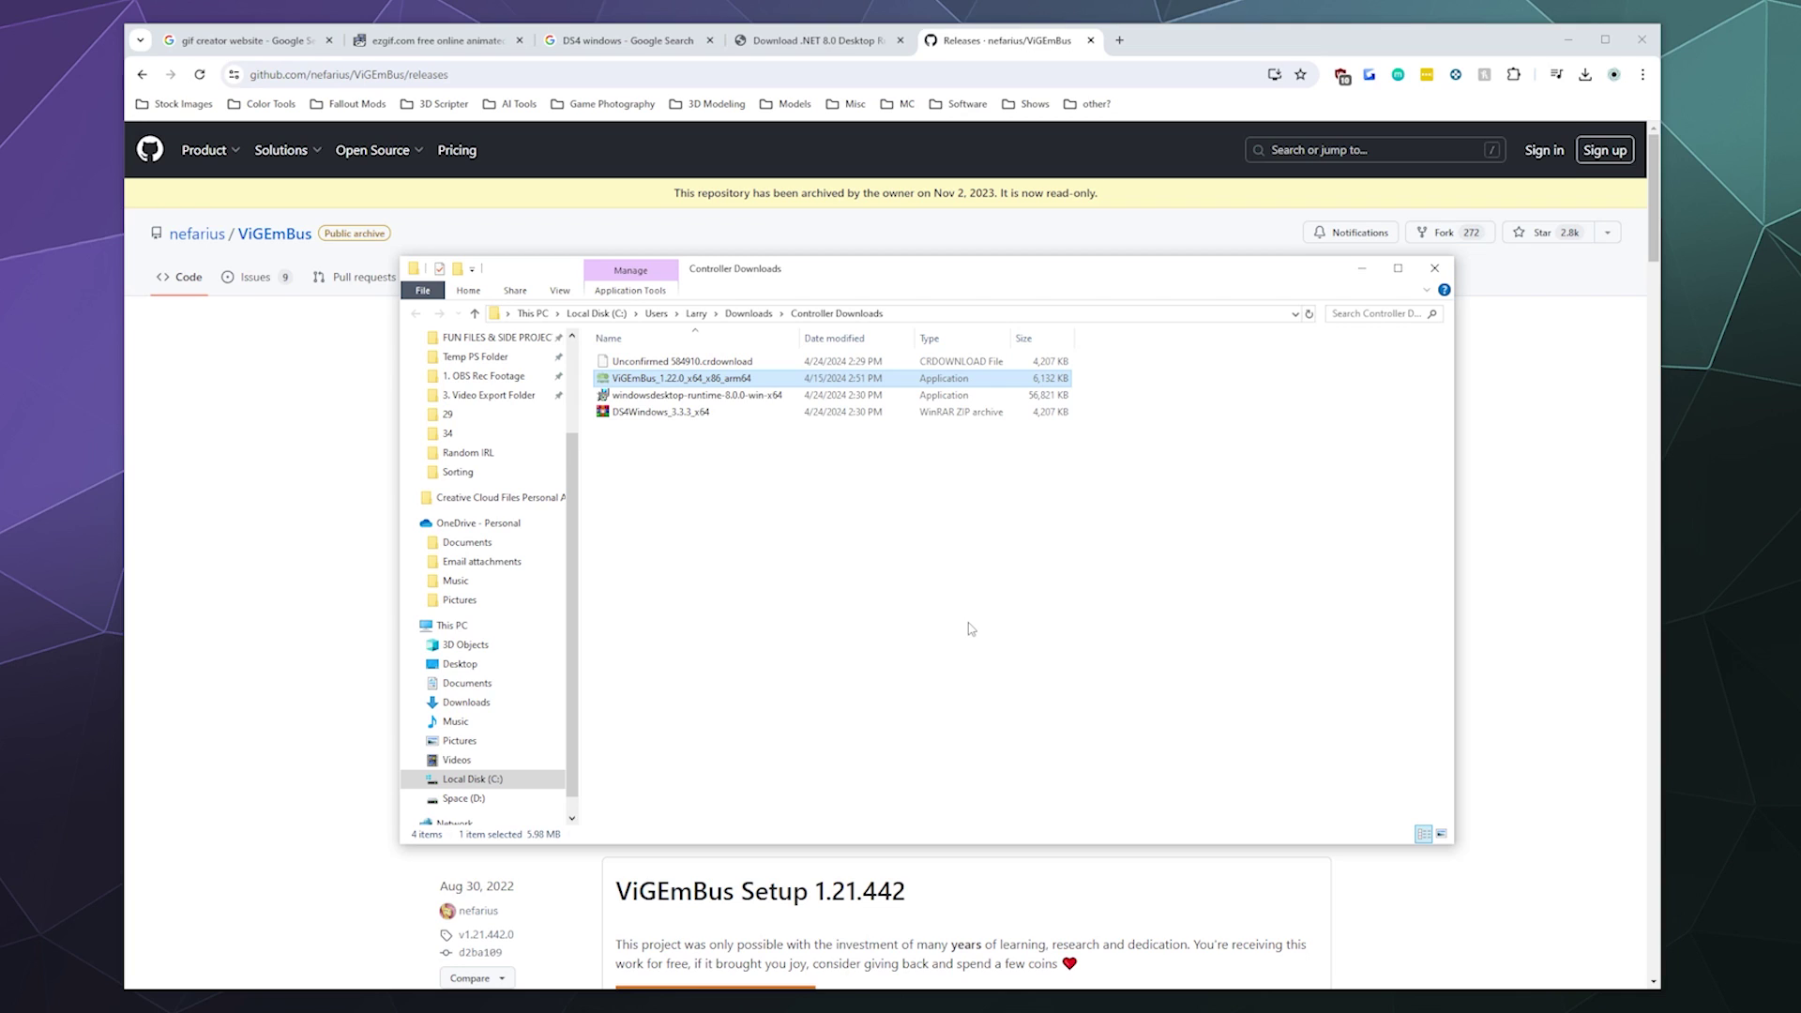
Extract the DS4Windows_3.3.3_x64 archive into a DS4Windows_3.3.3_x64 folder
click(848, 542)
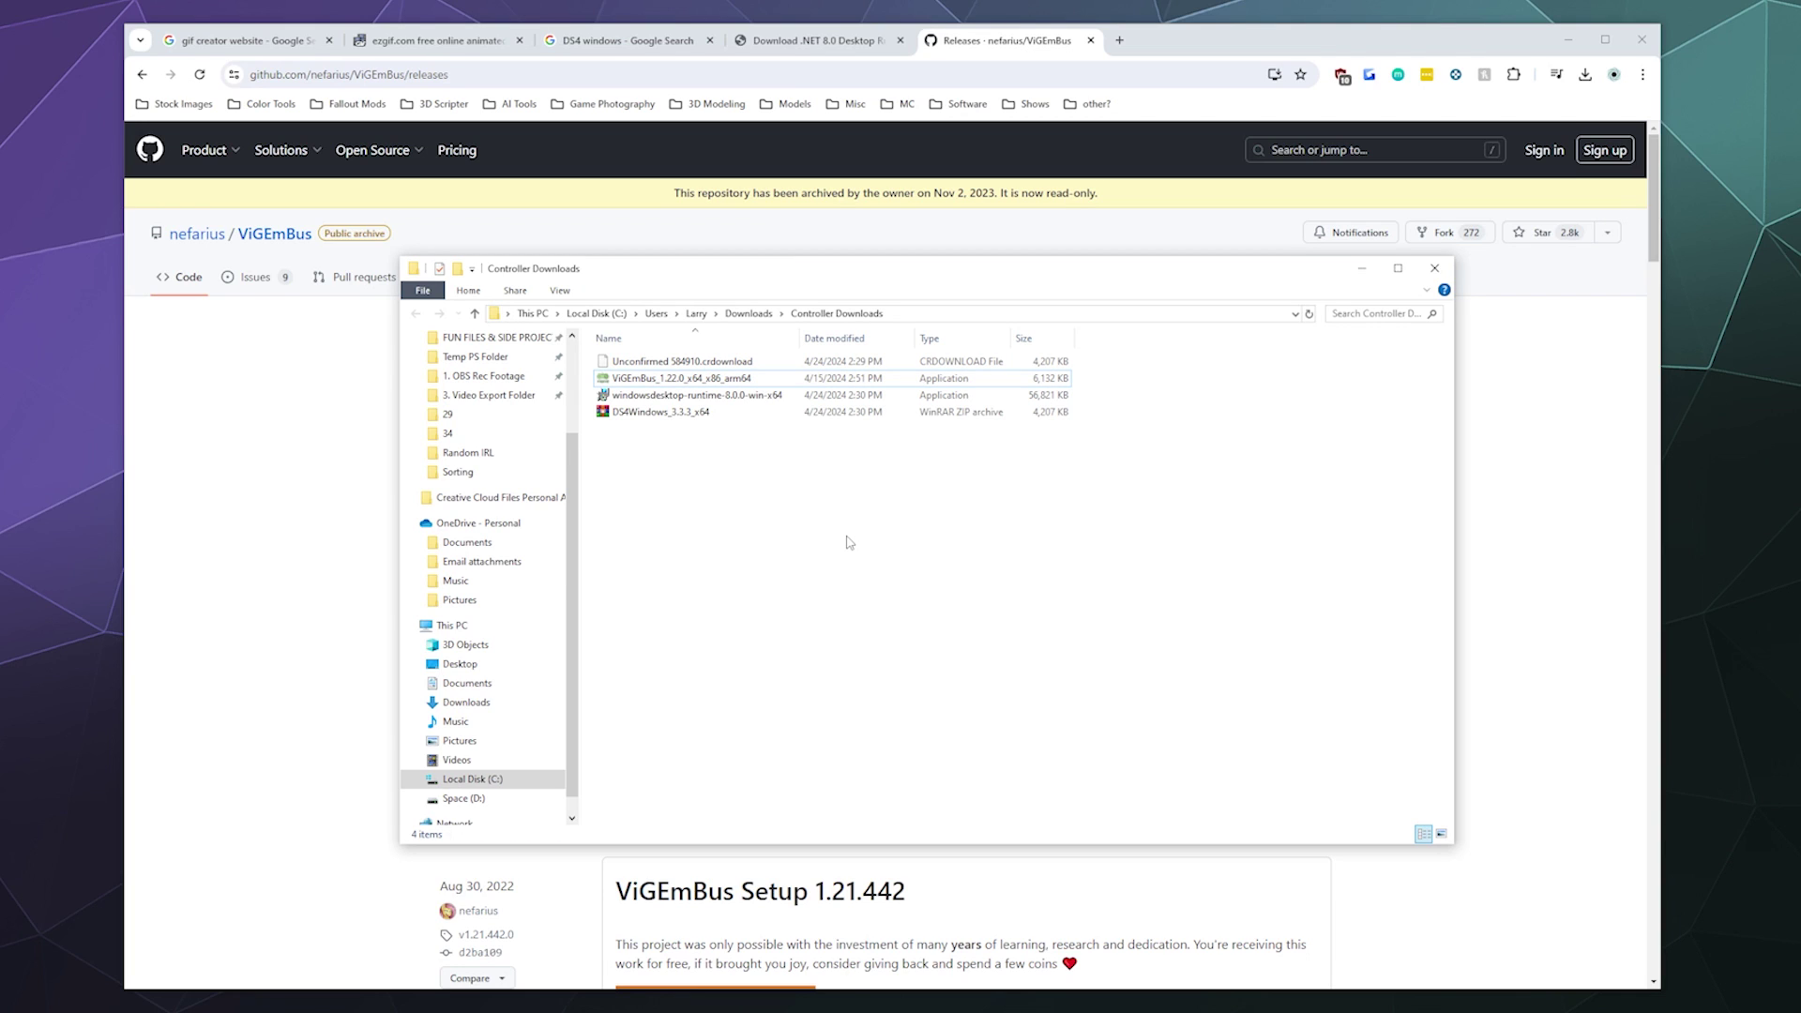
click(664, 412)
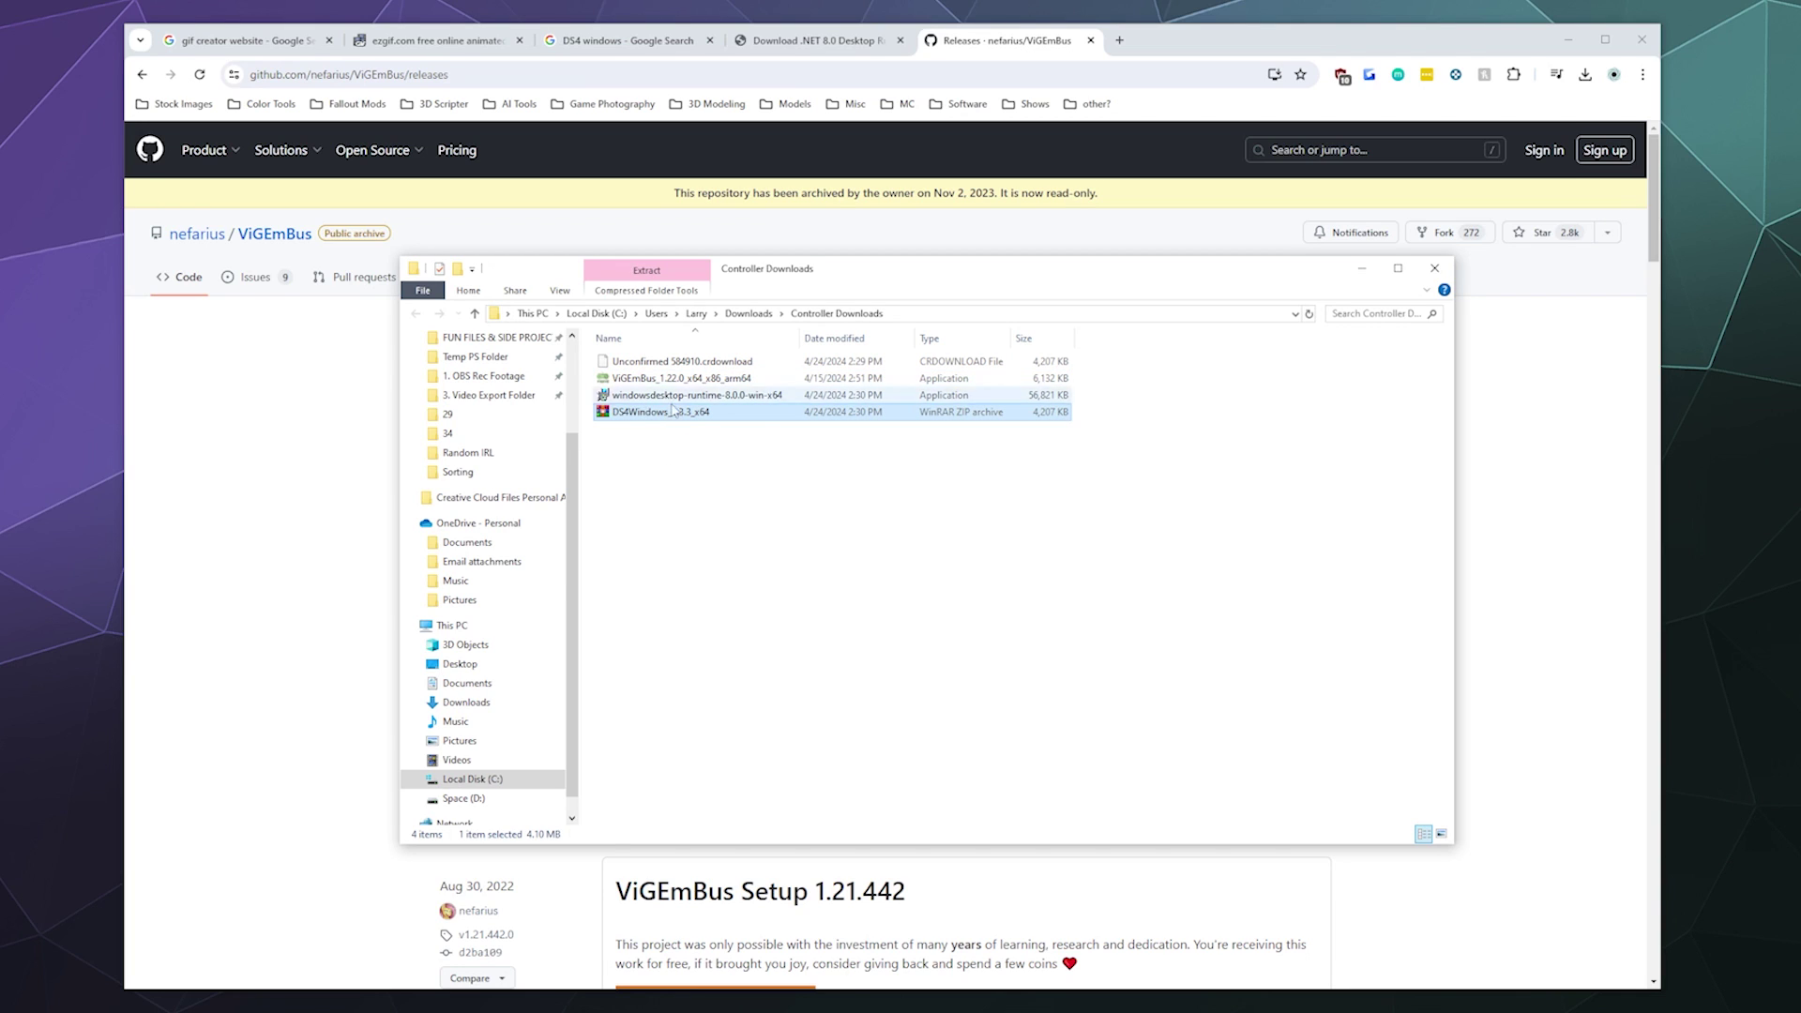
click(644, 505)
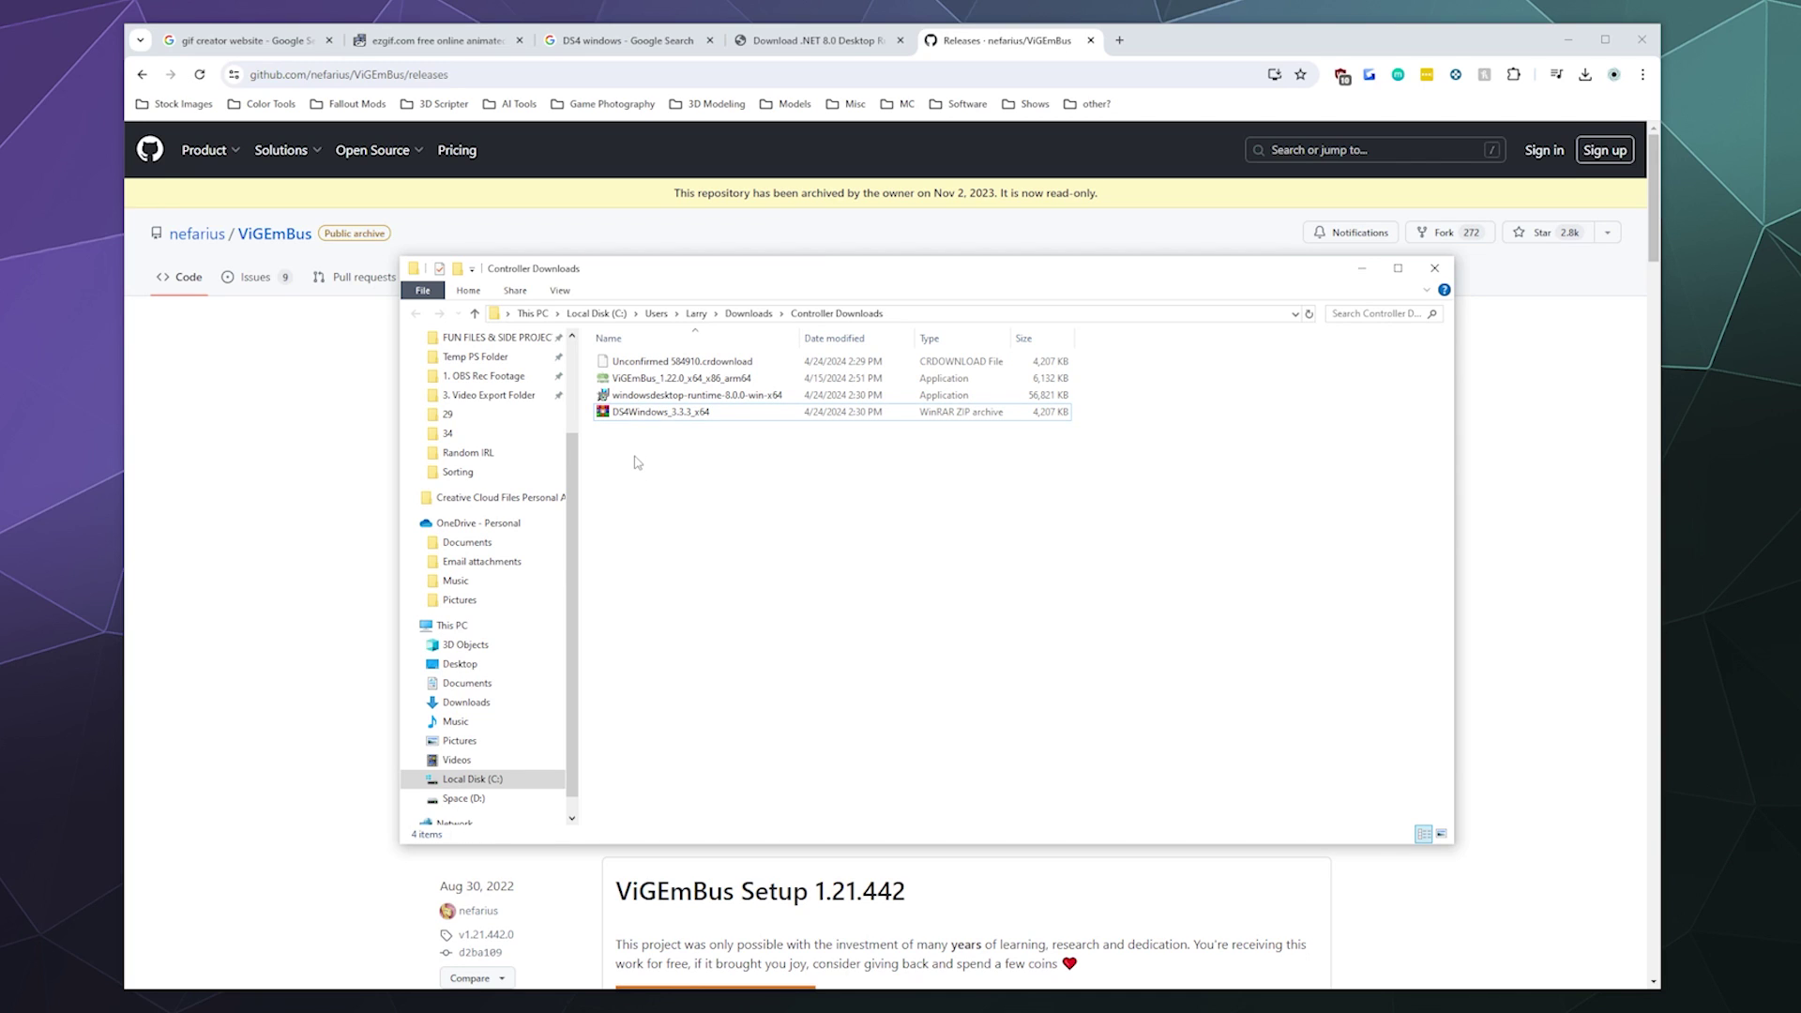
right_click(639, 415)
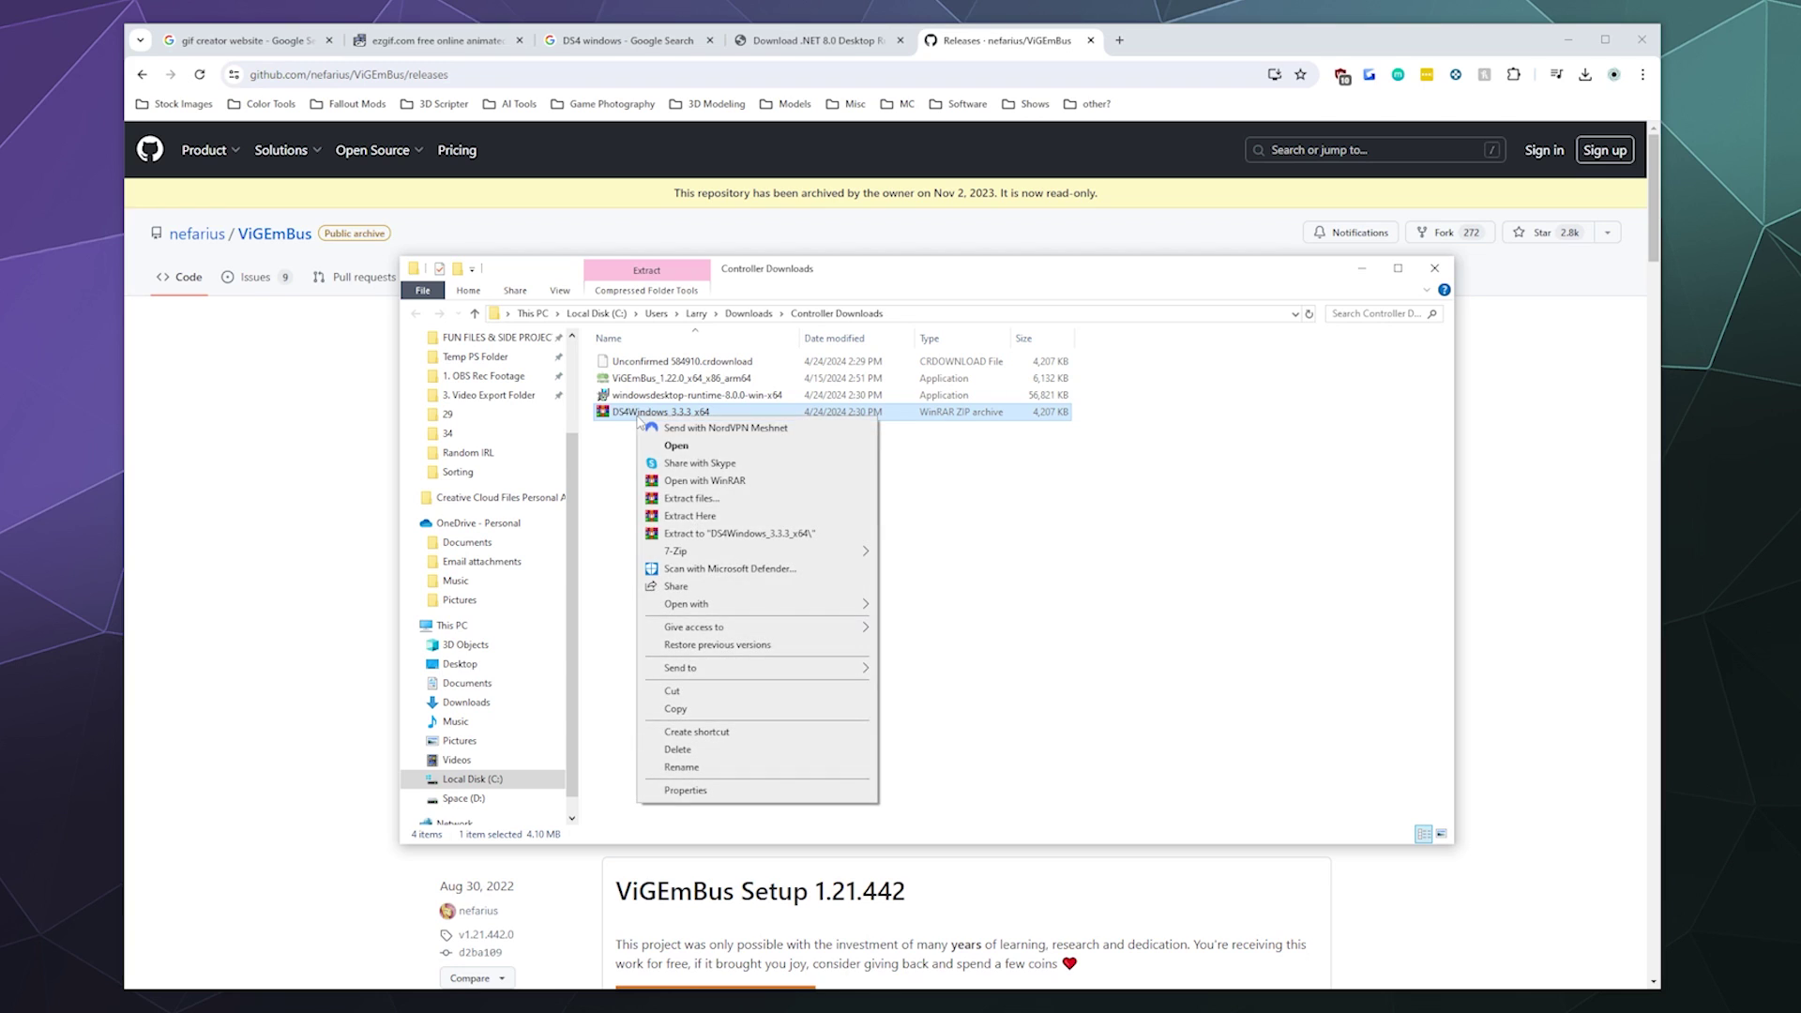
click(723, 534)
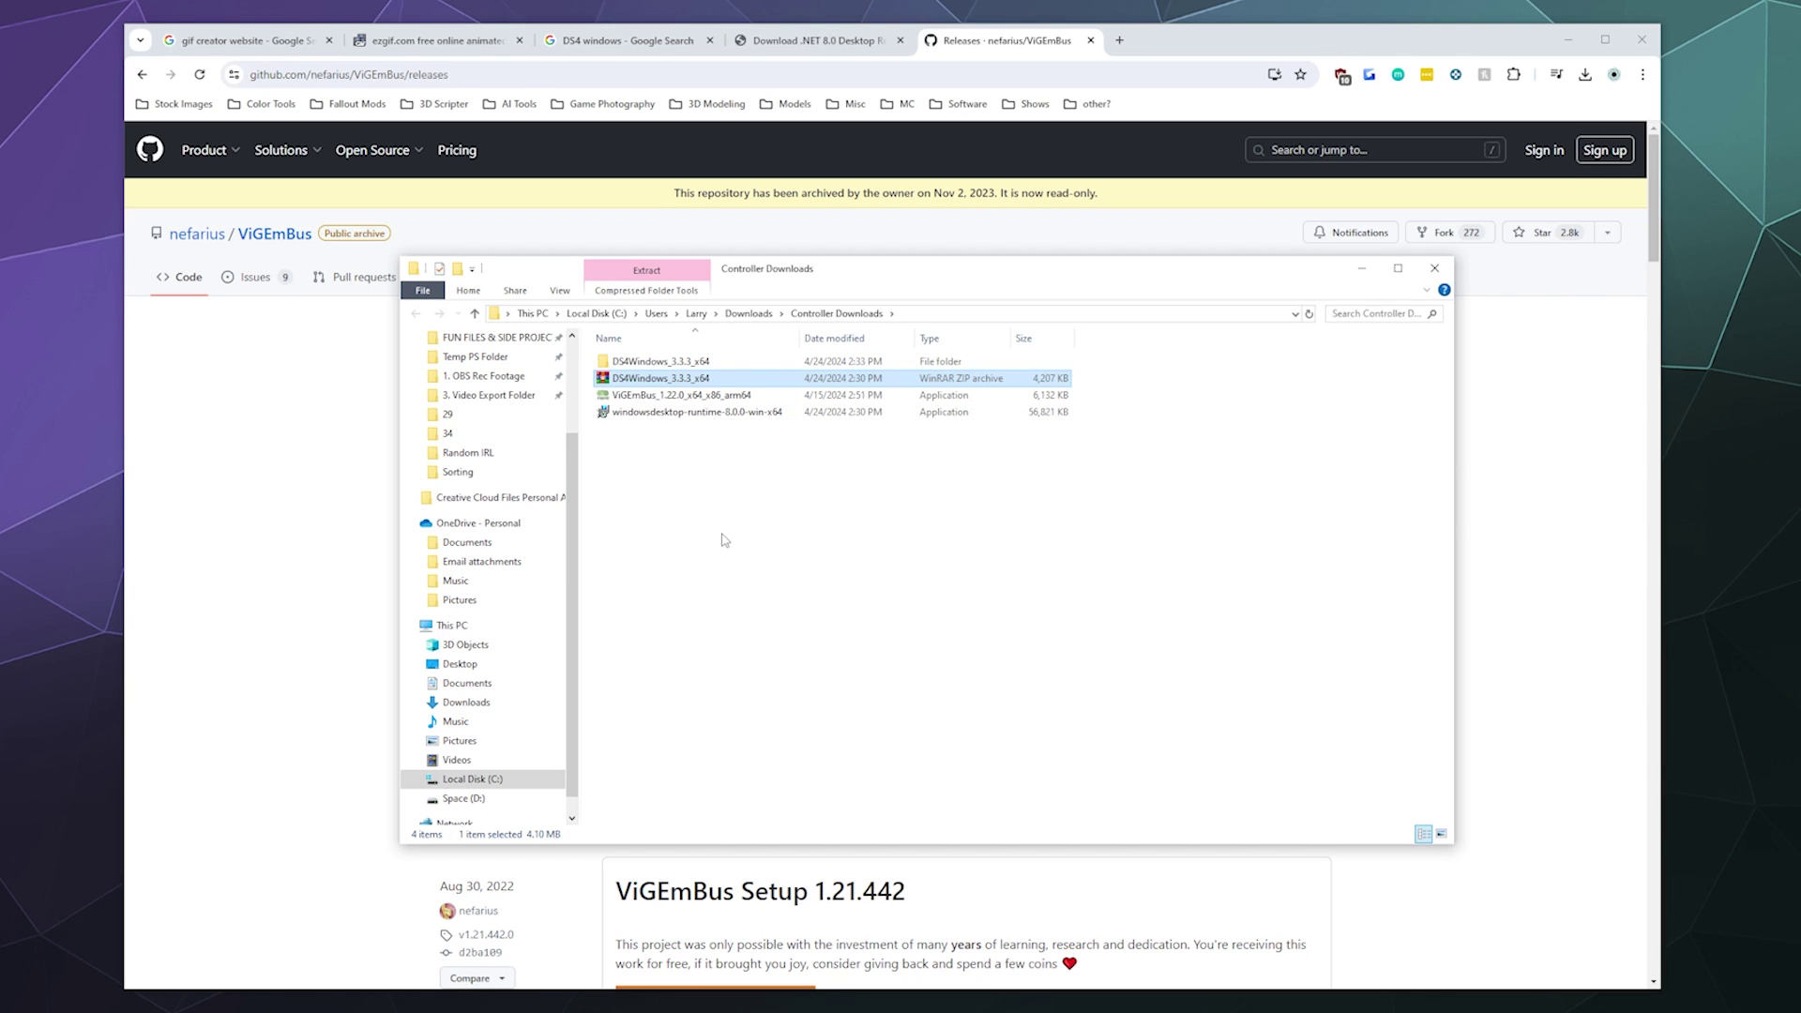
Open DS4Windows_3.3.3_x64, then its DS4Windows subfolder, and launch the DS4Windows application
double_click(657, 362)
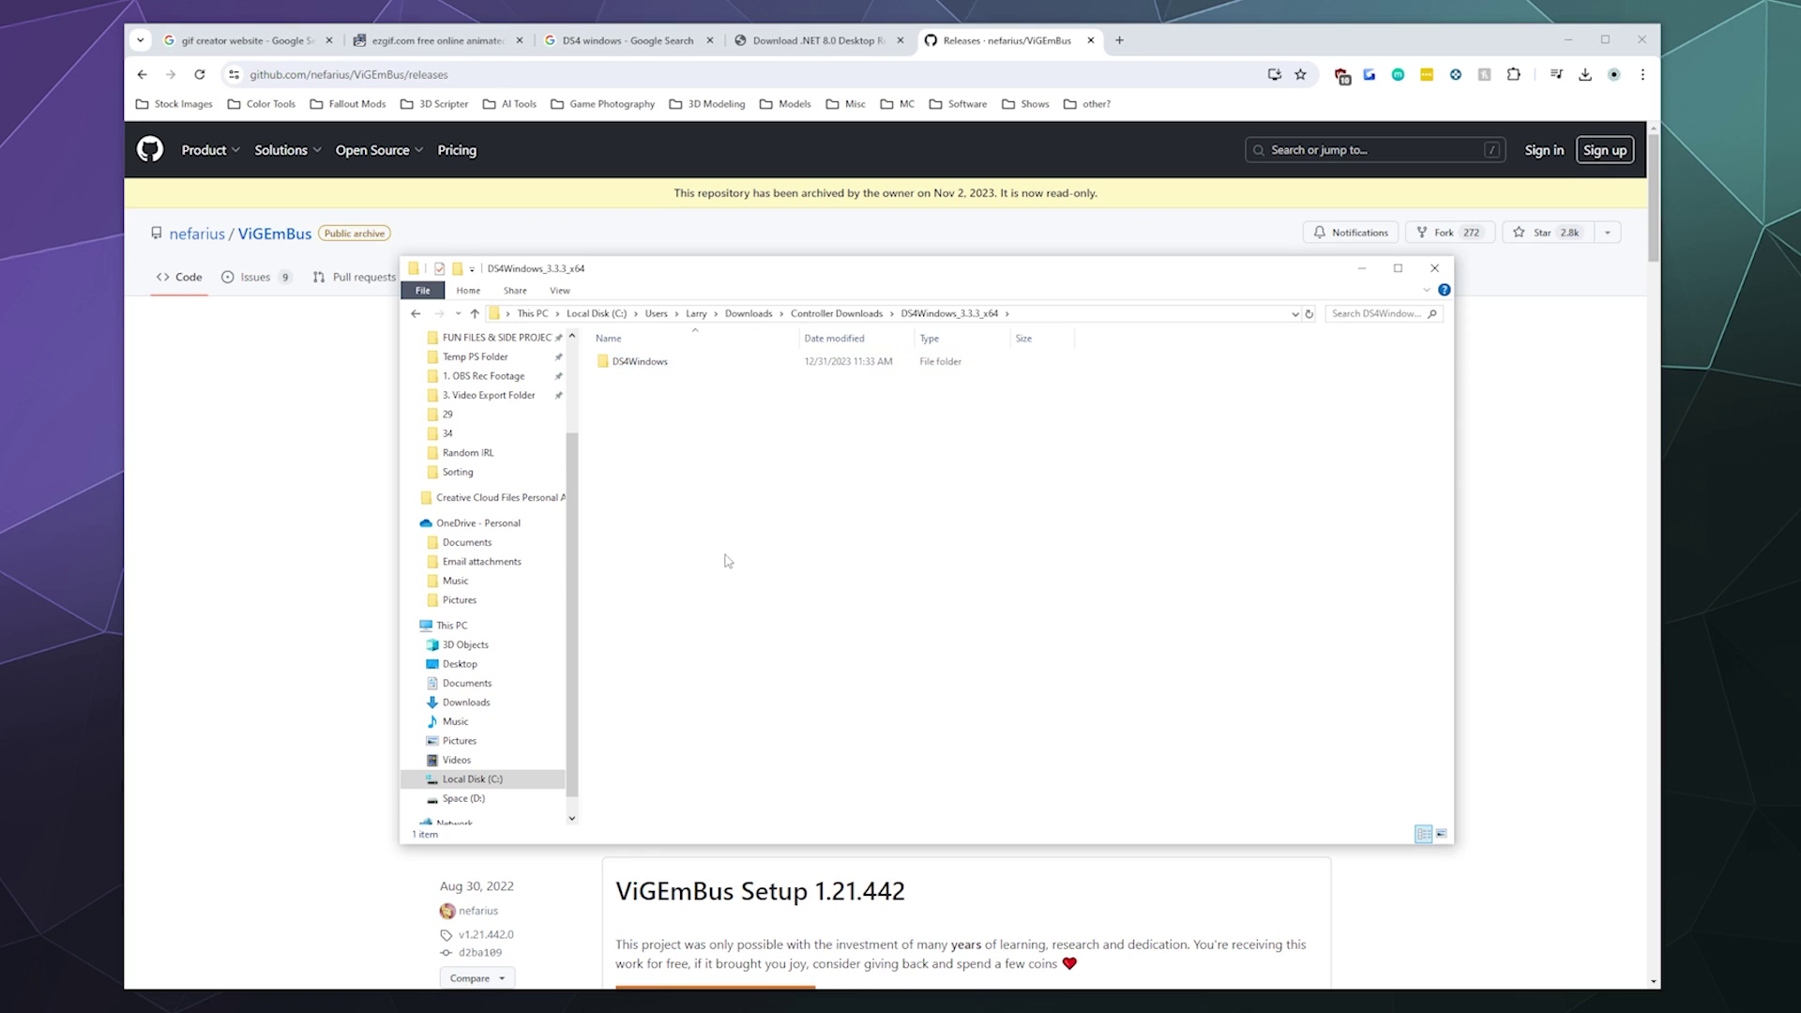
double_click(661, 364)
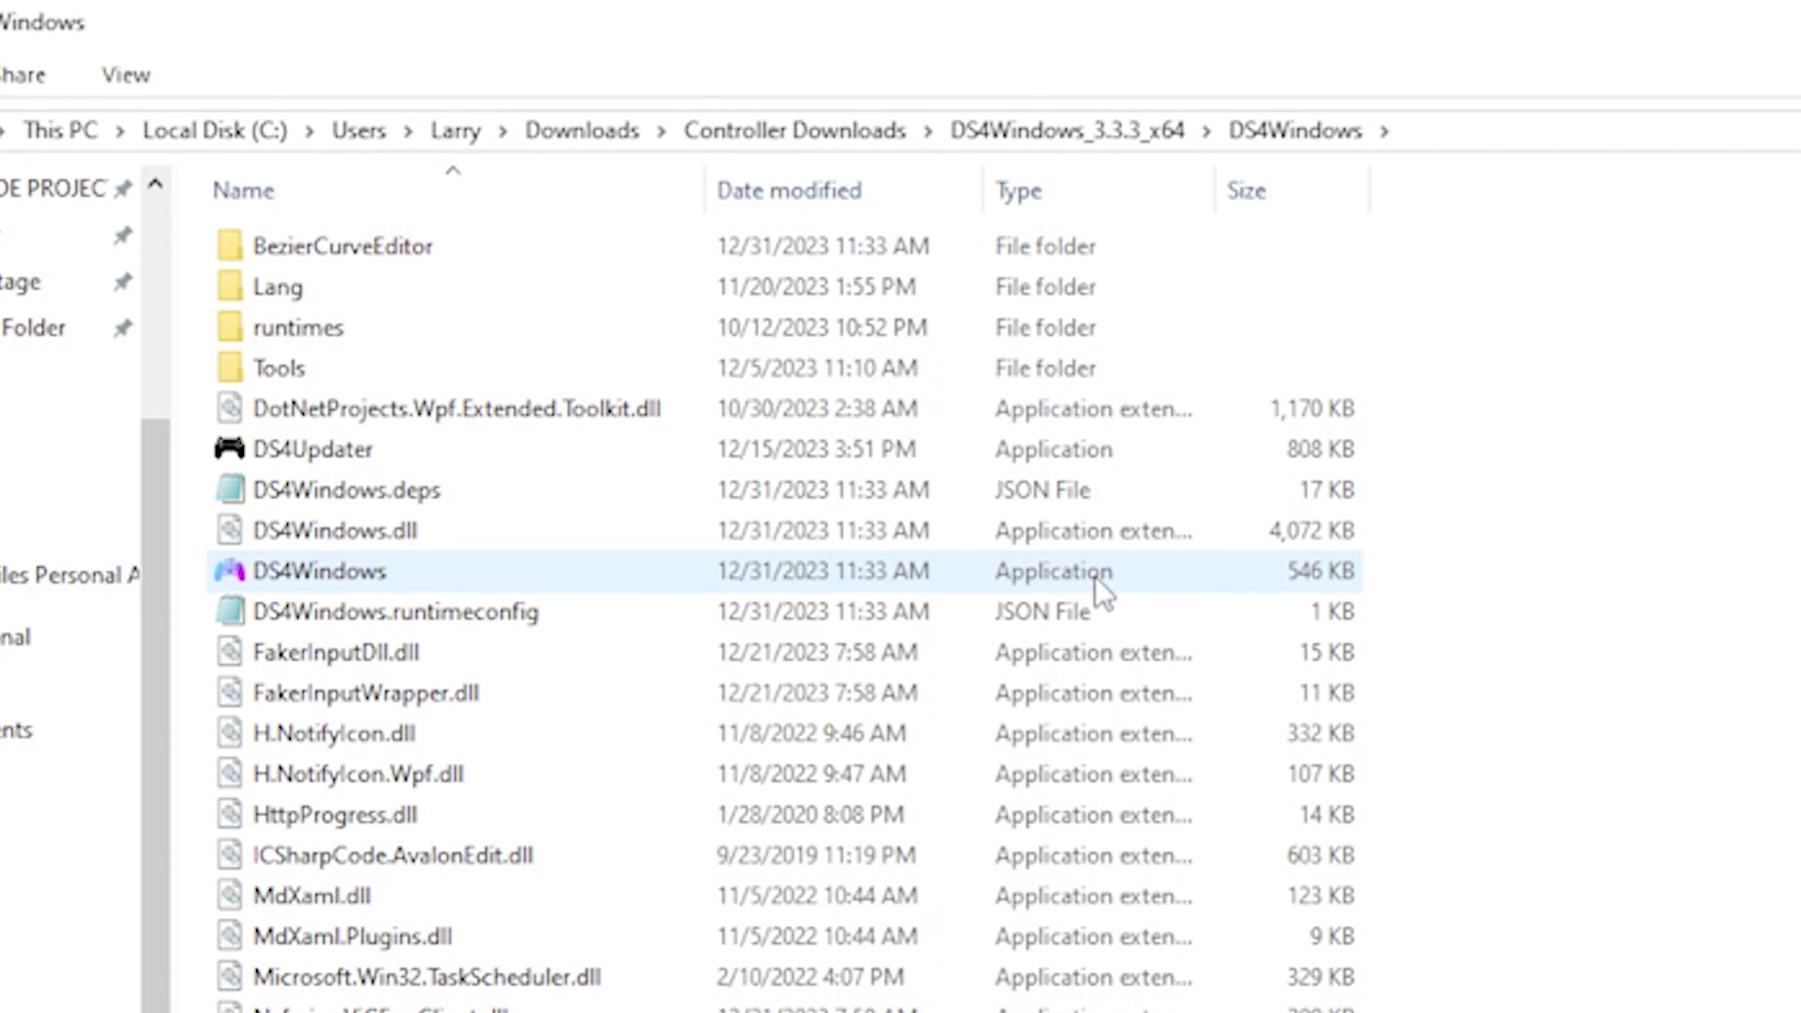
double_click(546, 571)
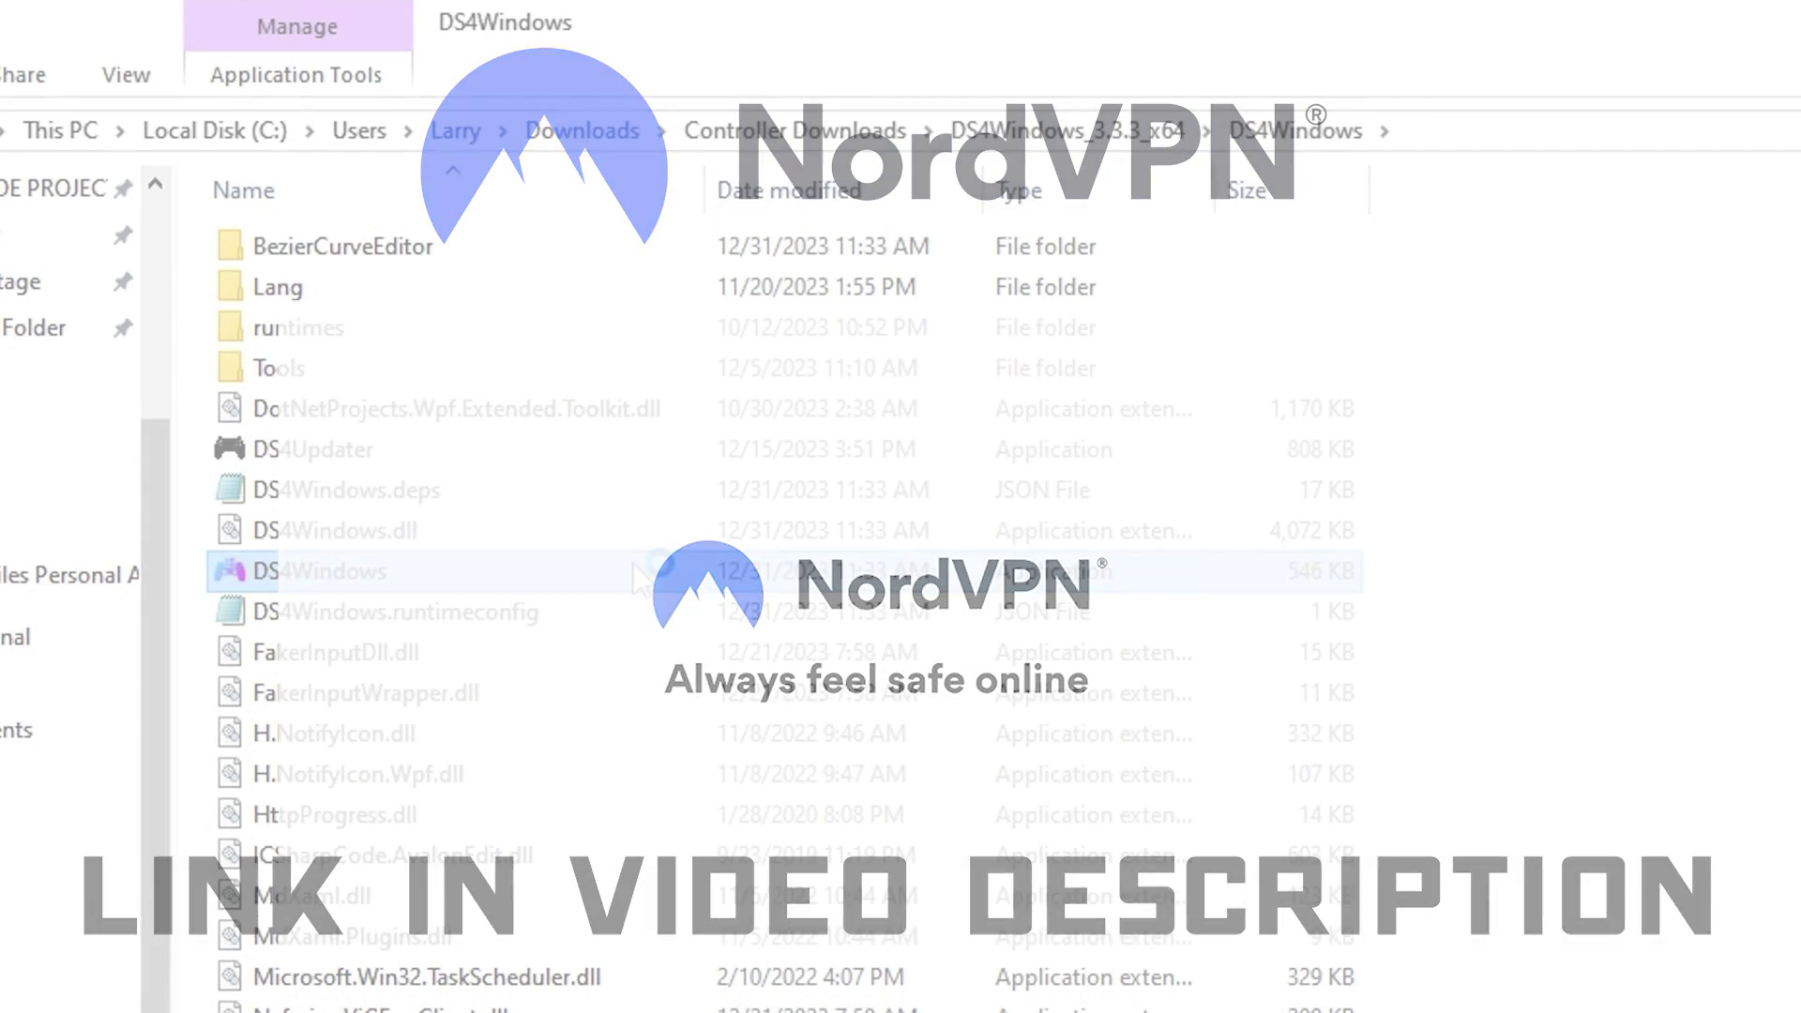
Launch the DS4Windows application again, bringing up the profile save-location prompt
double_click(633, 568)
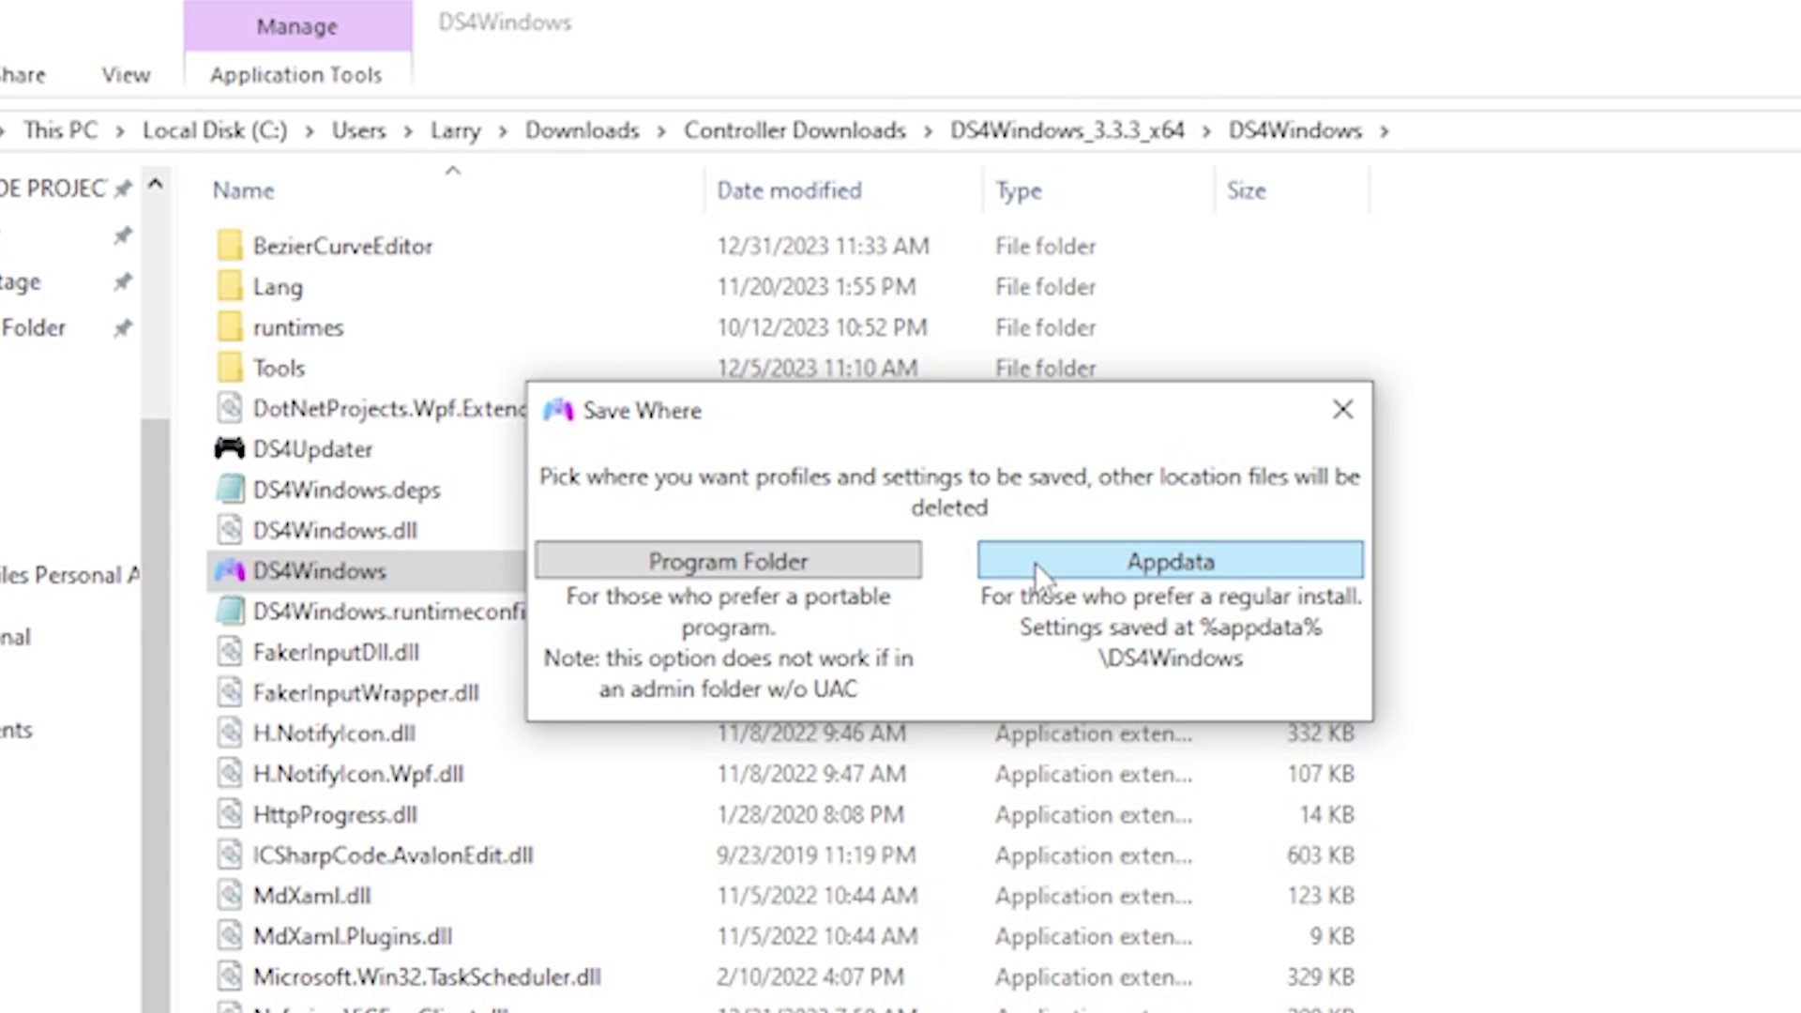
Store profiles and settings in the Program Folder and centre the First Launch window
click(834, 567)
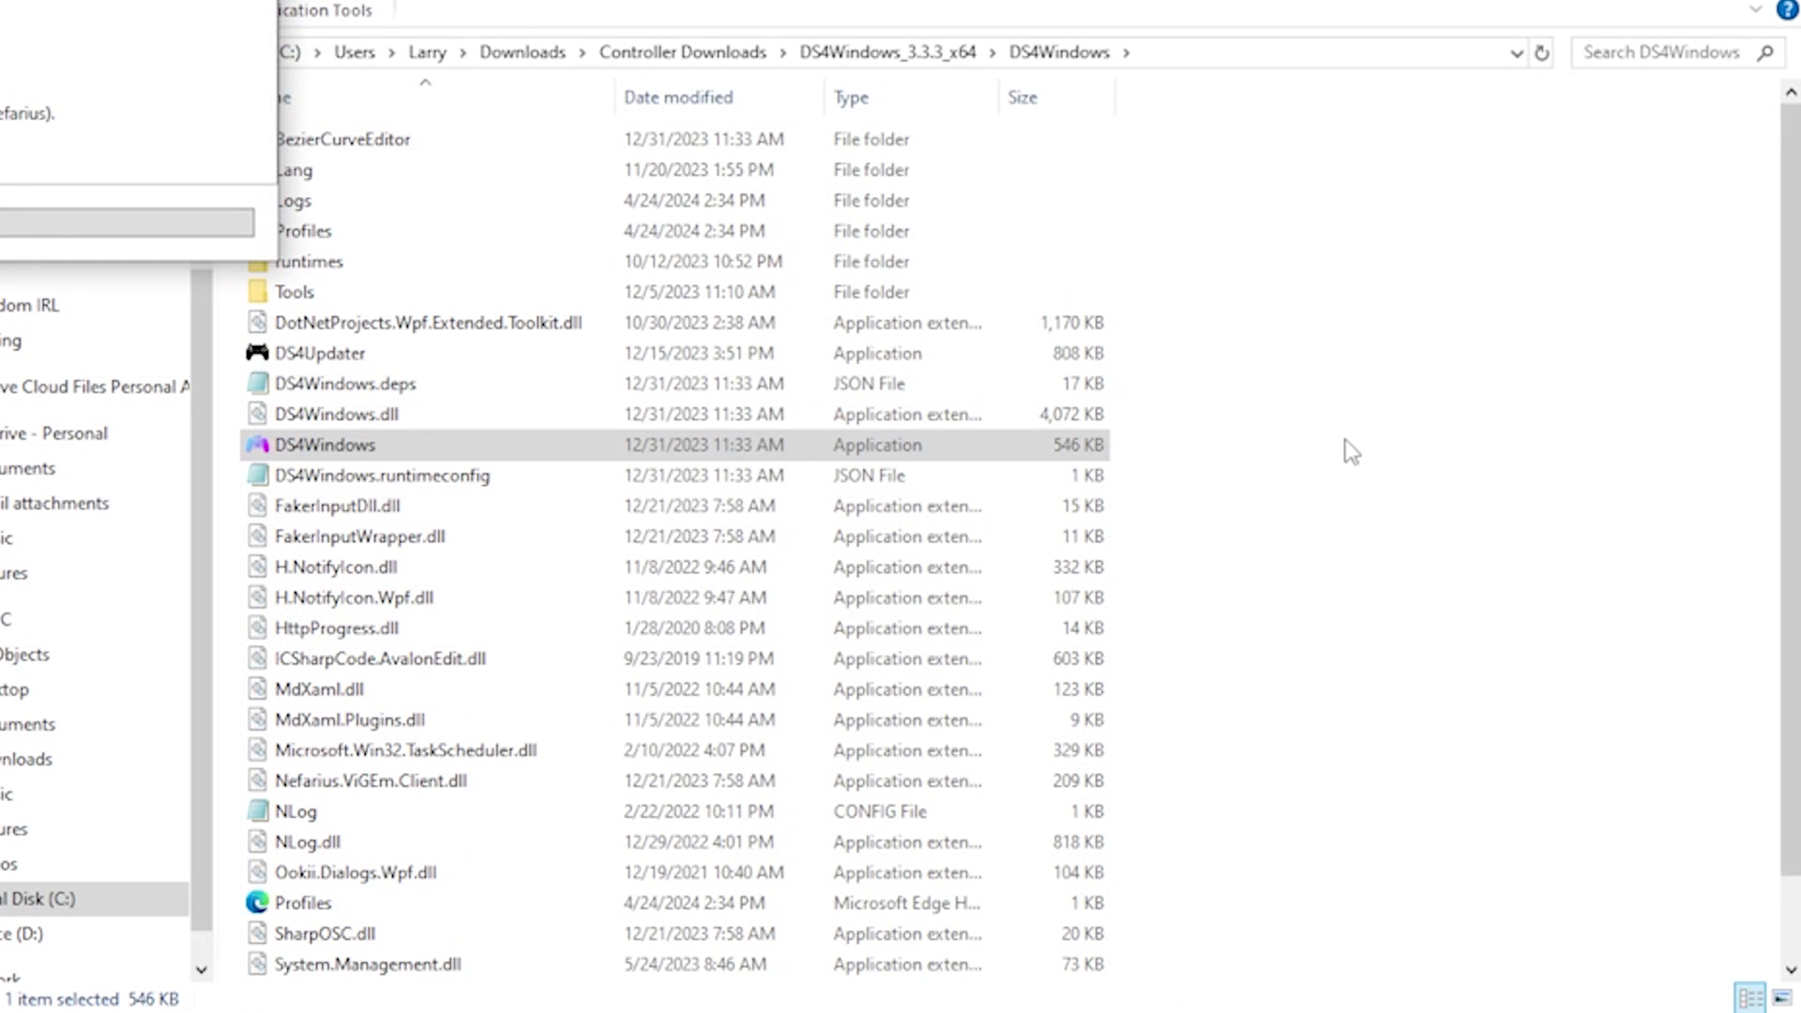
drag(10, 5, 1242, 178)
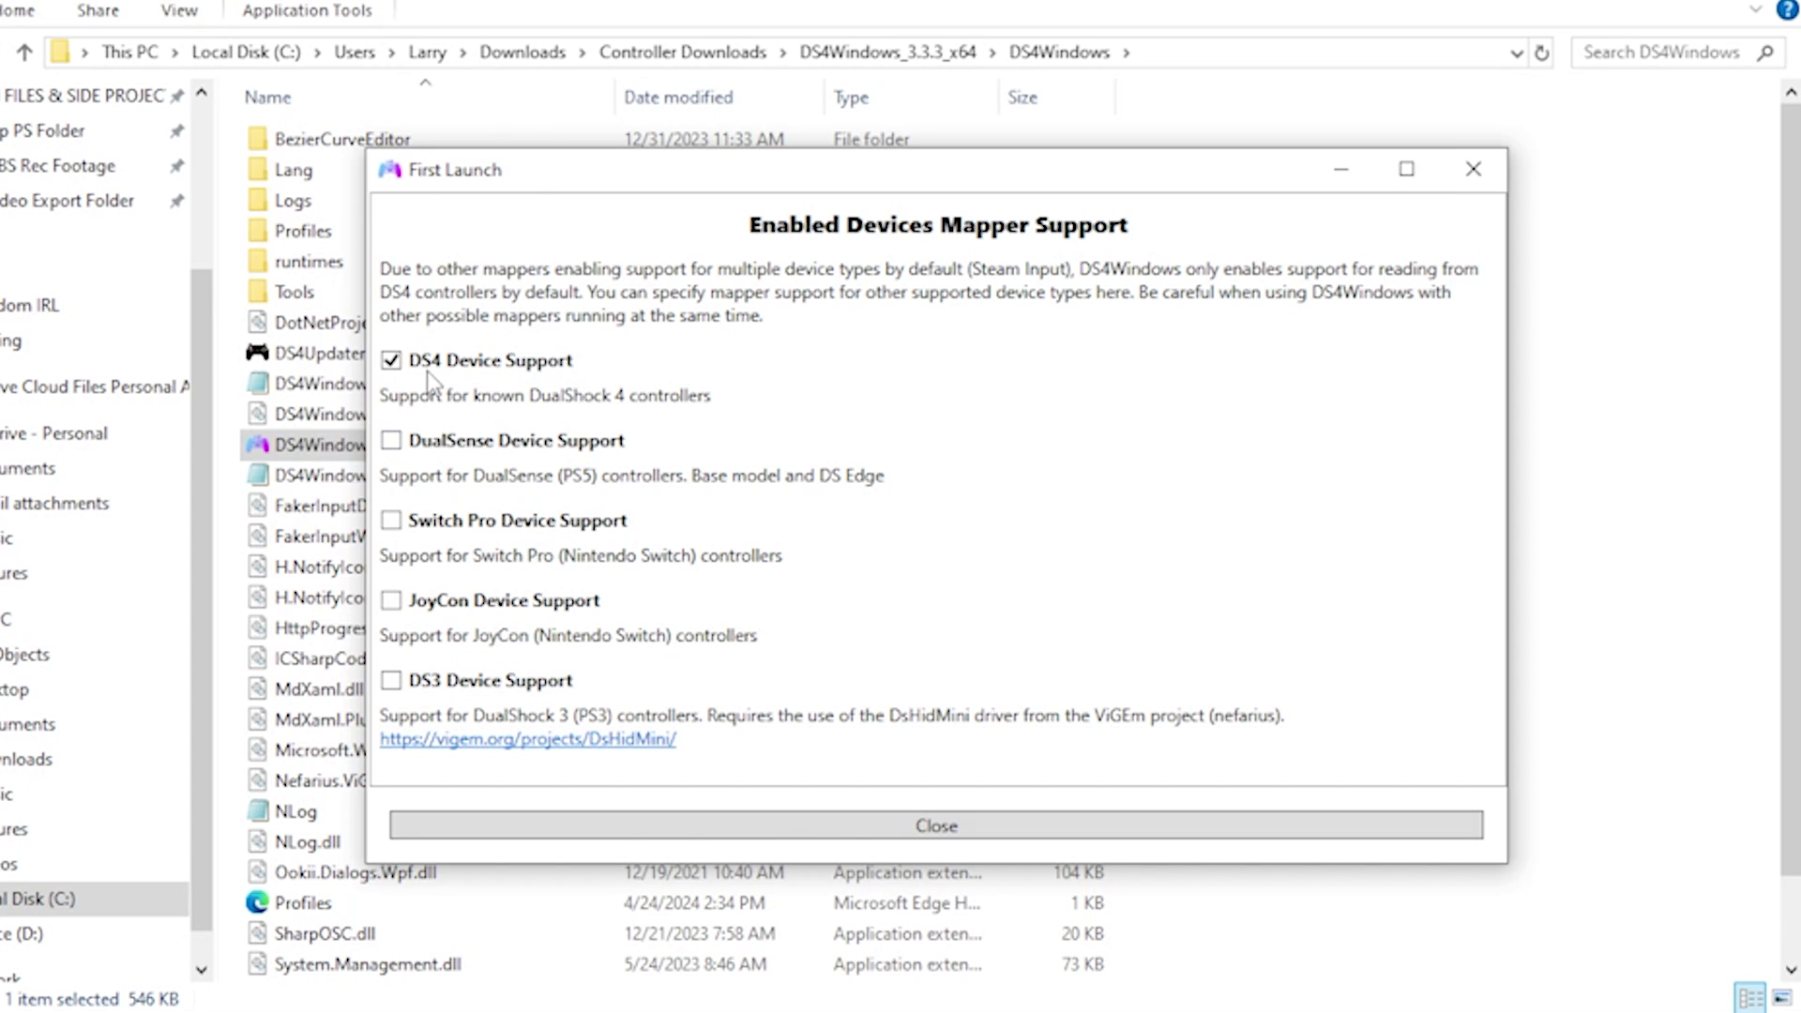
Toggle the DS4, DualSense, Switch Pro and JoyCon device support checkboxes, leaving DualSense, Switch Pro and JoyCon unchecked
click(392, 362)
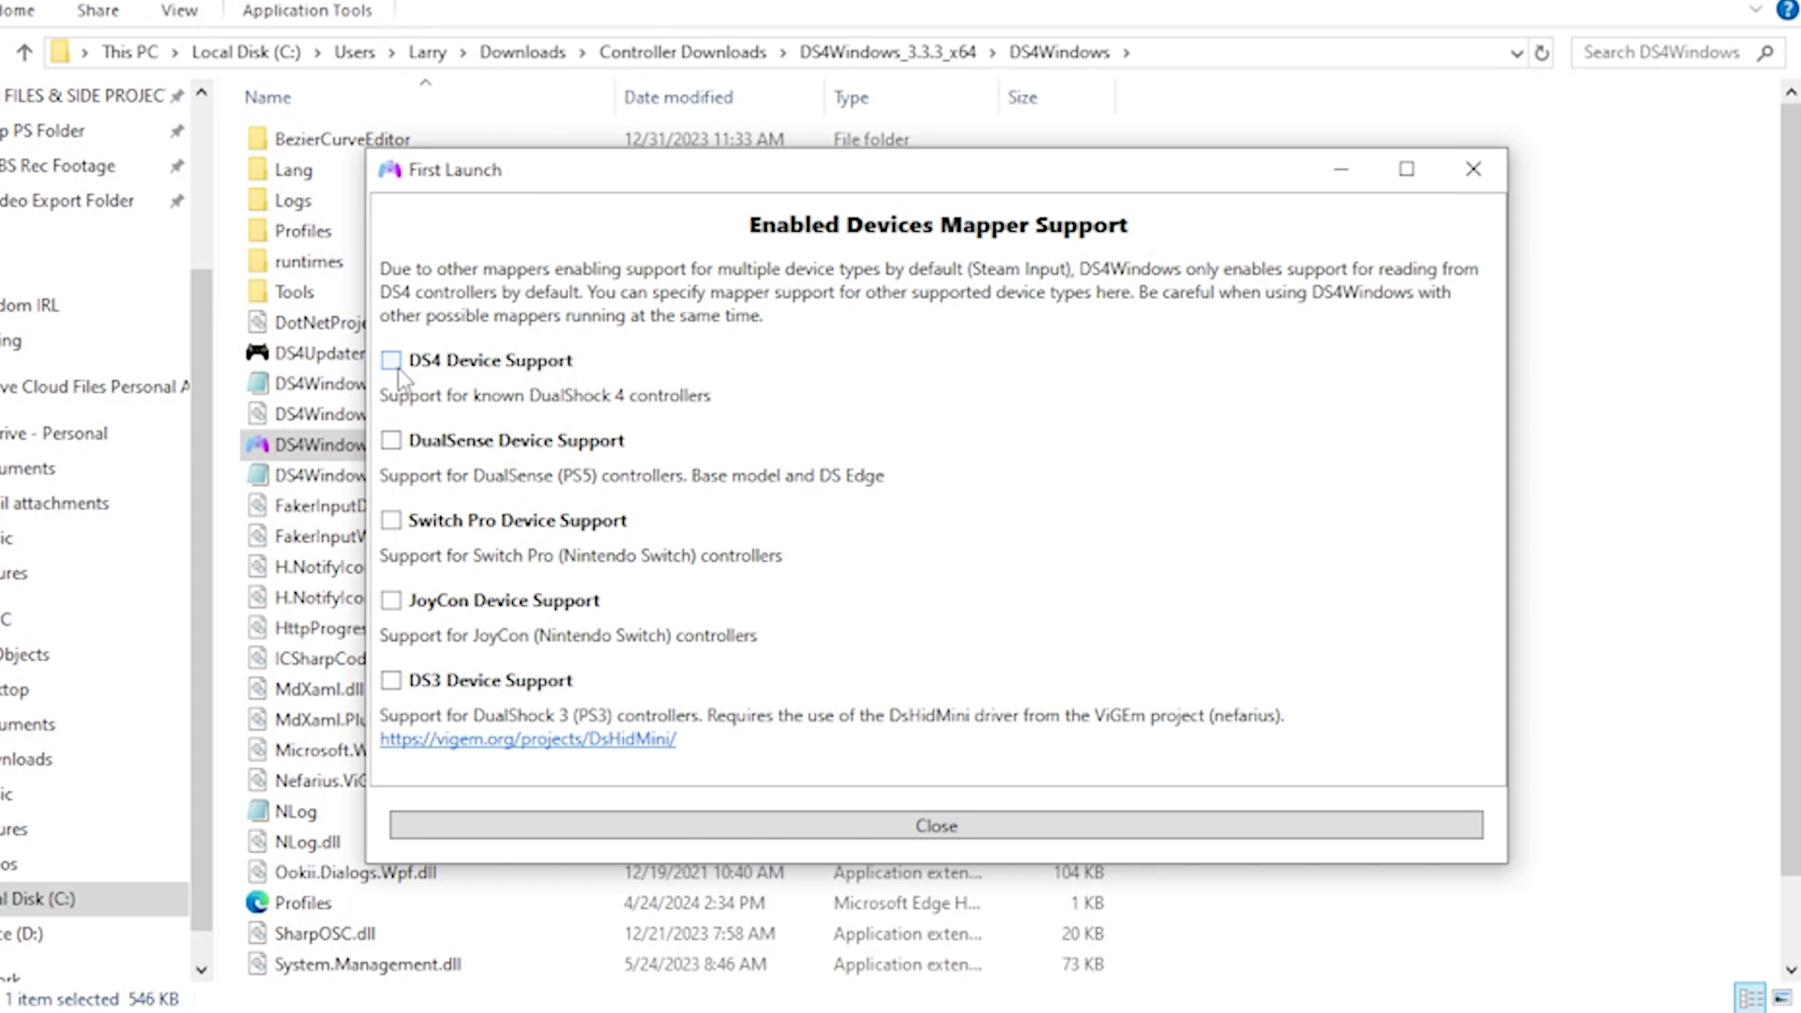
click(392, 447)
click(394, 524)
click(392, 521)
click(392, 601)
click(393, 603)
Re-enable DS4 device support, close the first-launch setup, and centre the DS4Windows window
click(393, 363)
click(947, 831)
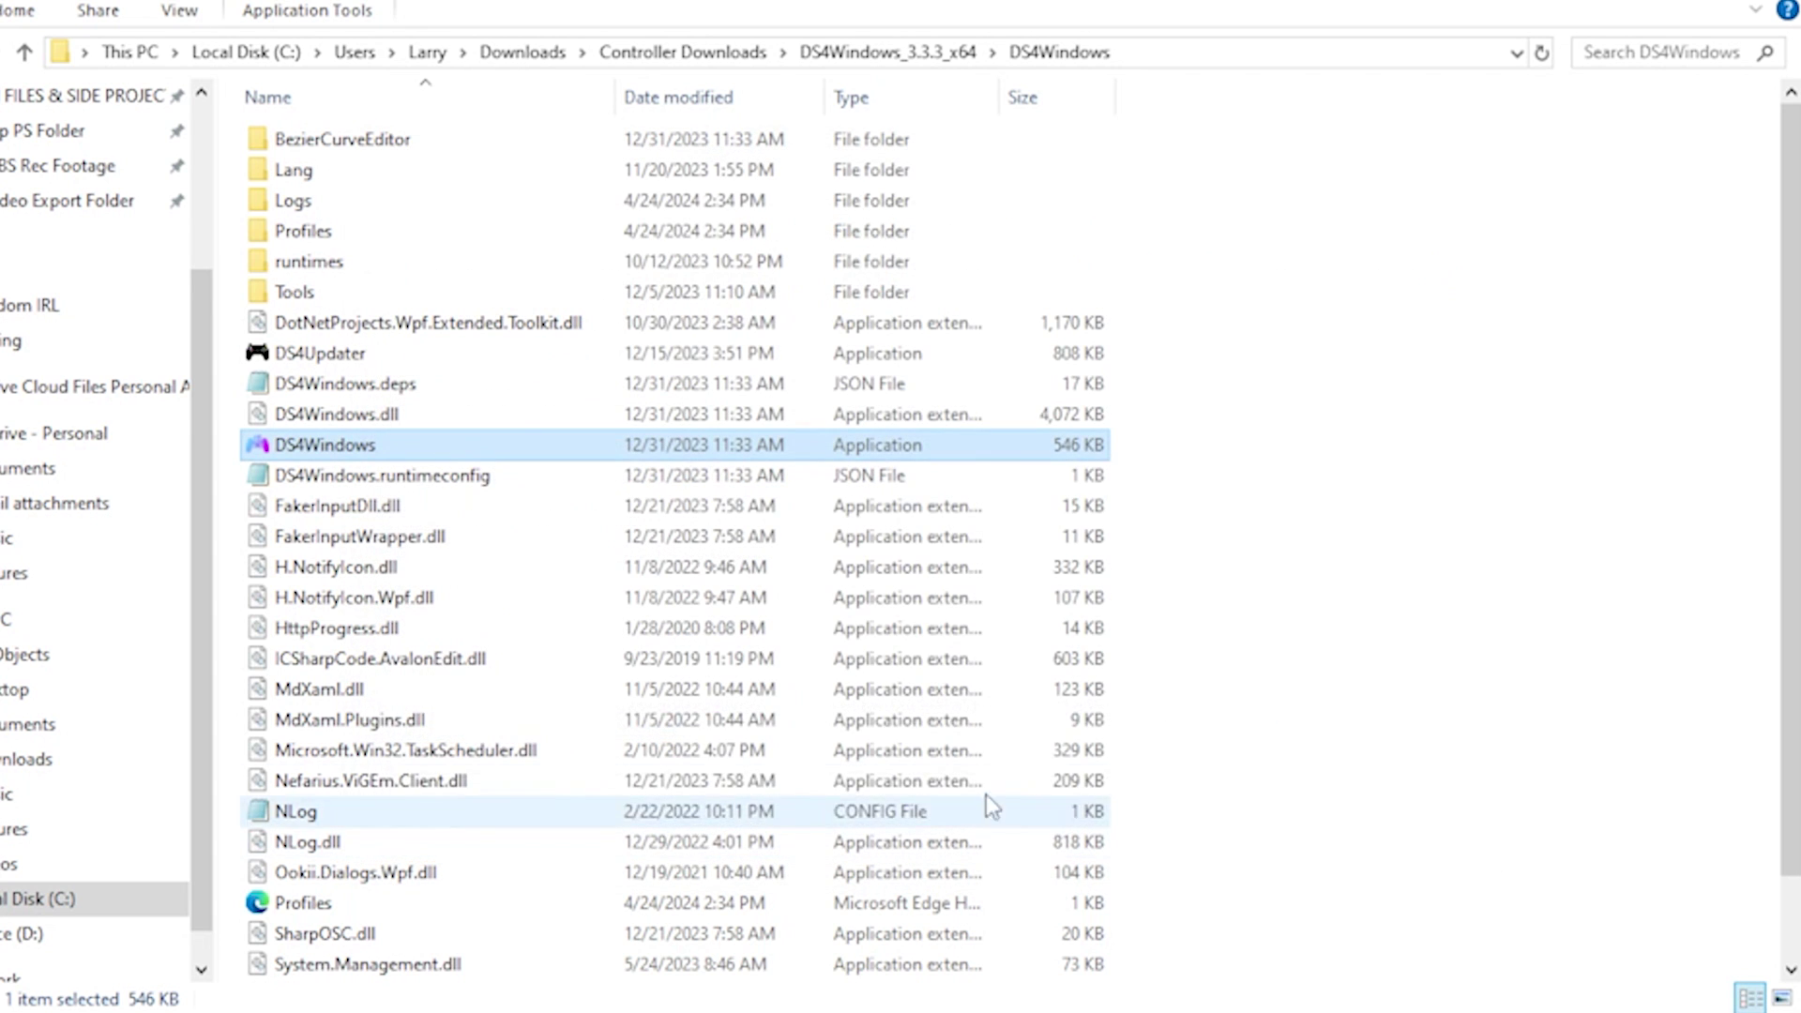
drag(63, 0, 1205, 153)
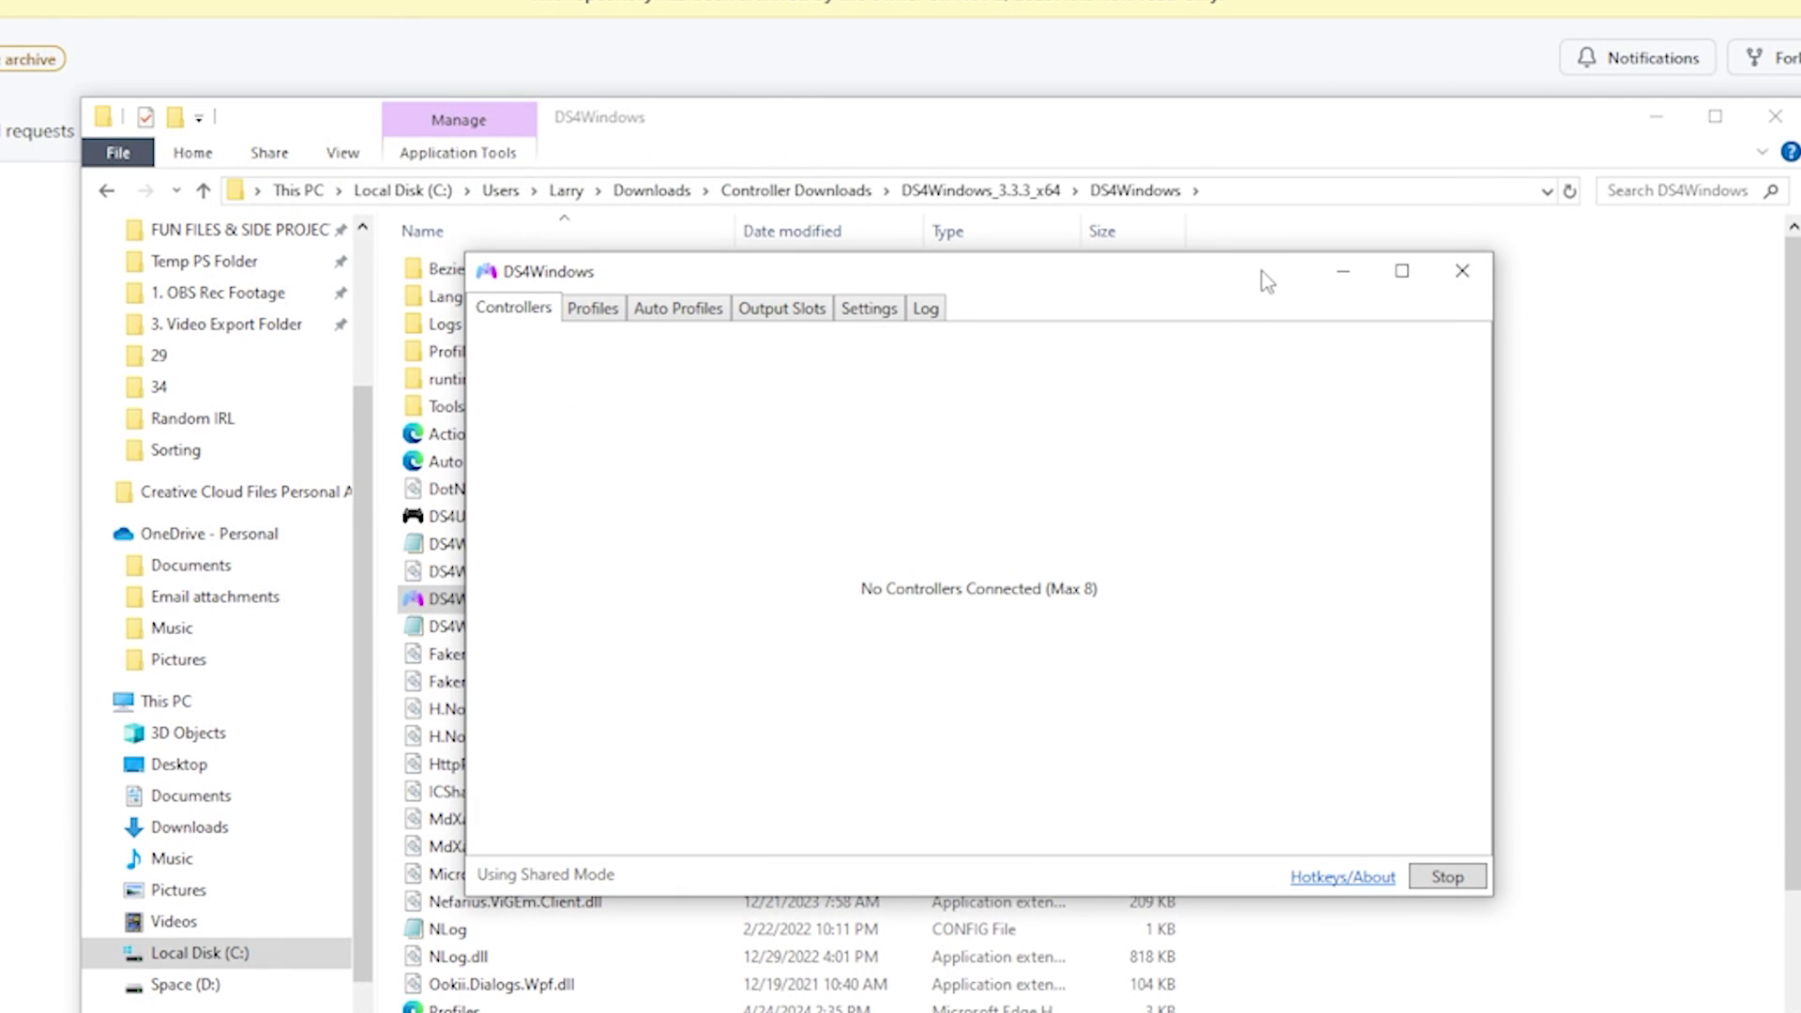
Hide the file browser and move the DS4Windows window up and left to view the connected controller
click(1656, 117)
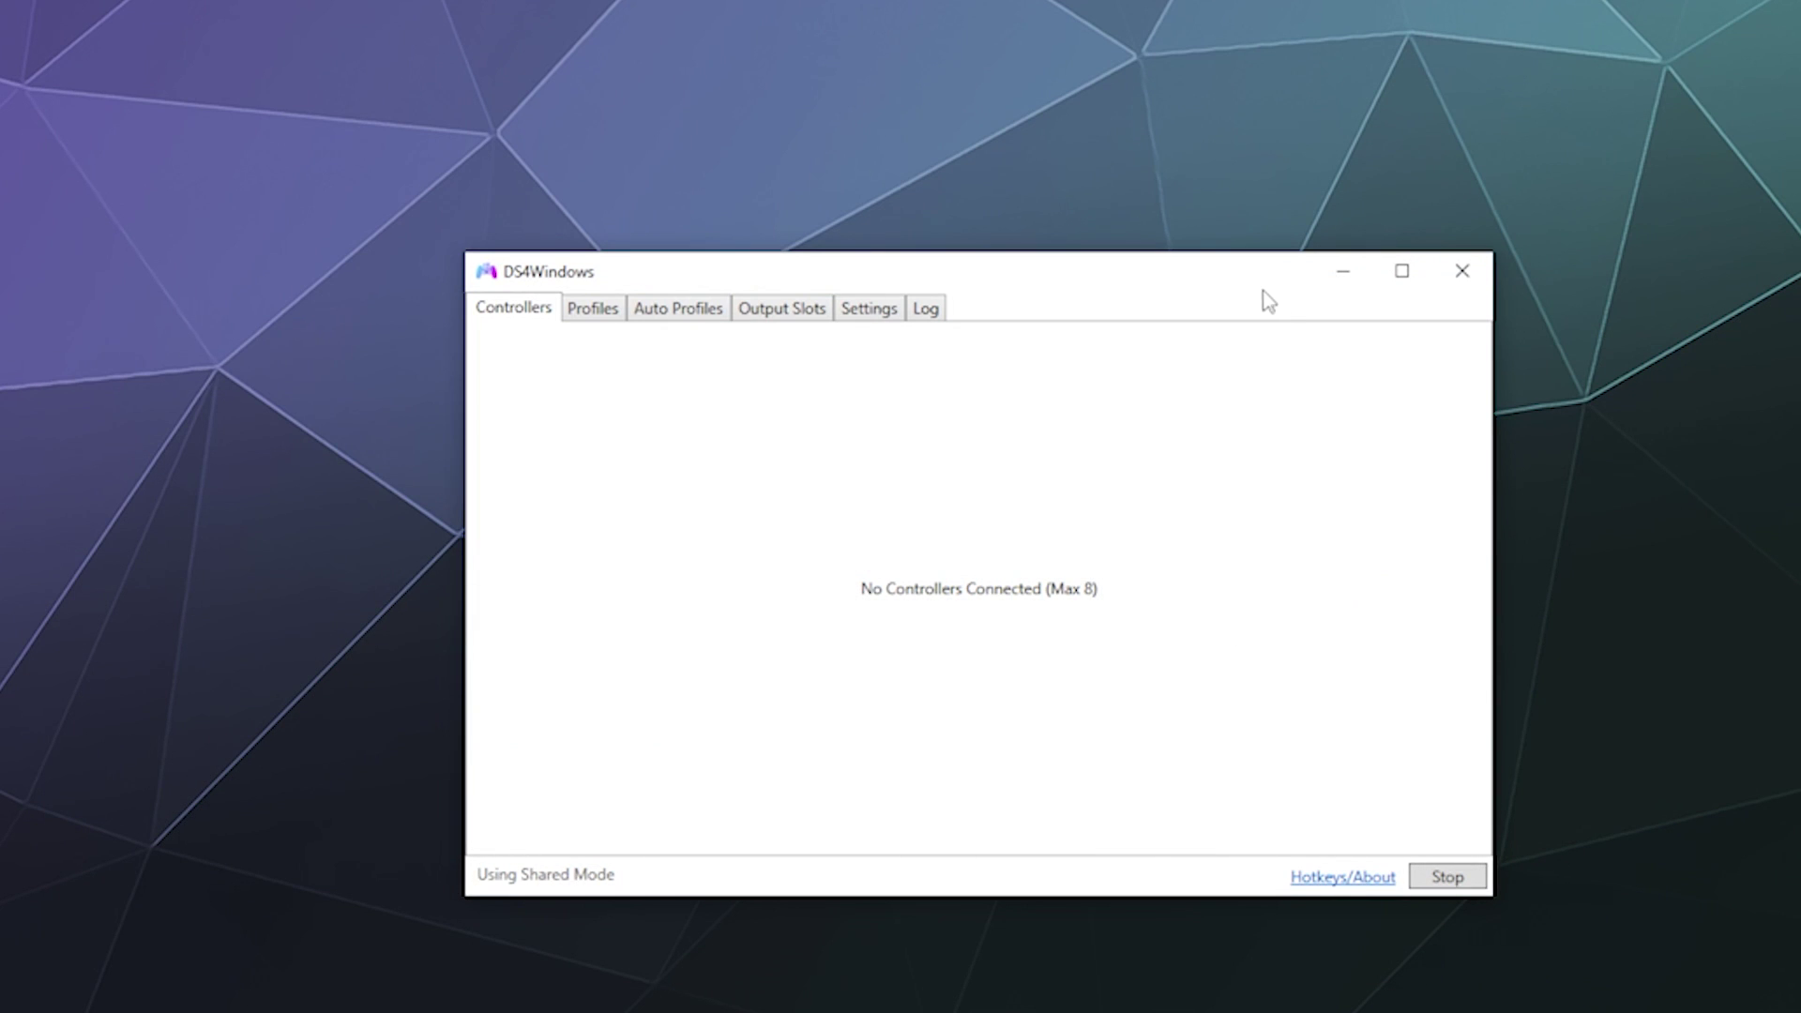
drag(1262, 293, 1178, 249)
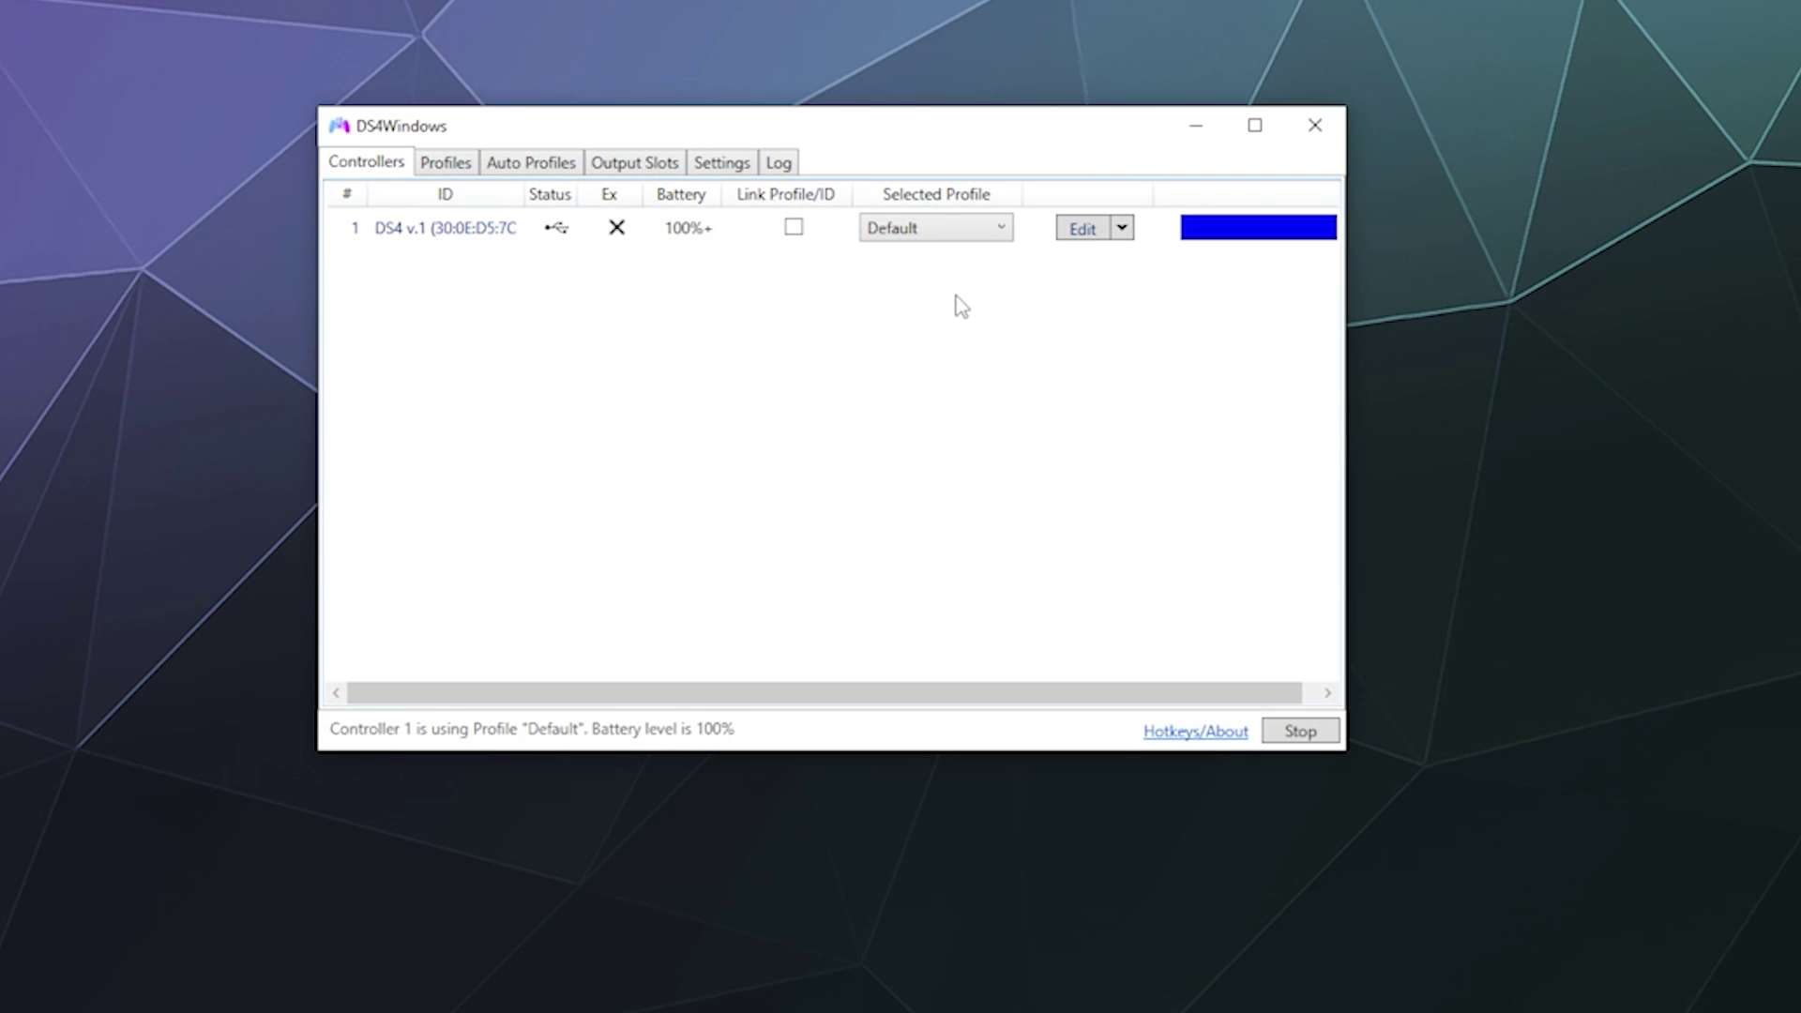
Open the Default profile editor and look through its Lightbar, Touchpad, Gyro and Other tabs
click(968, 238)
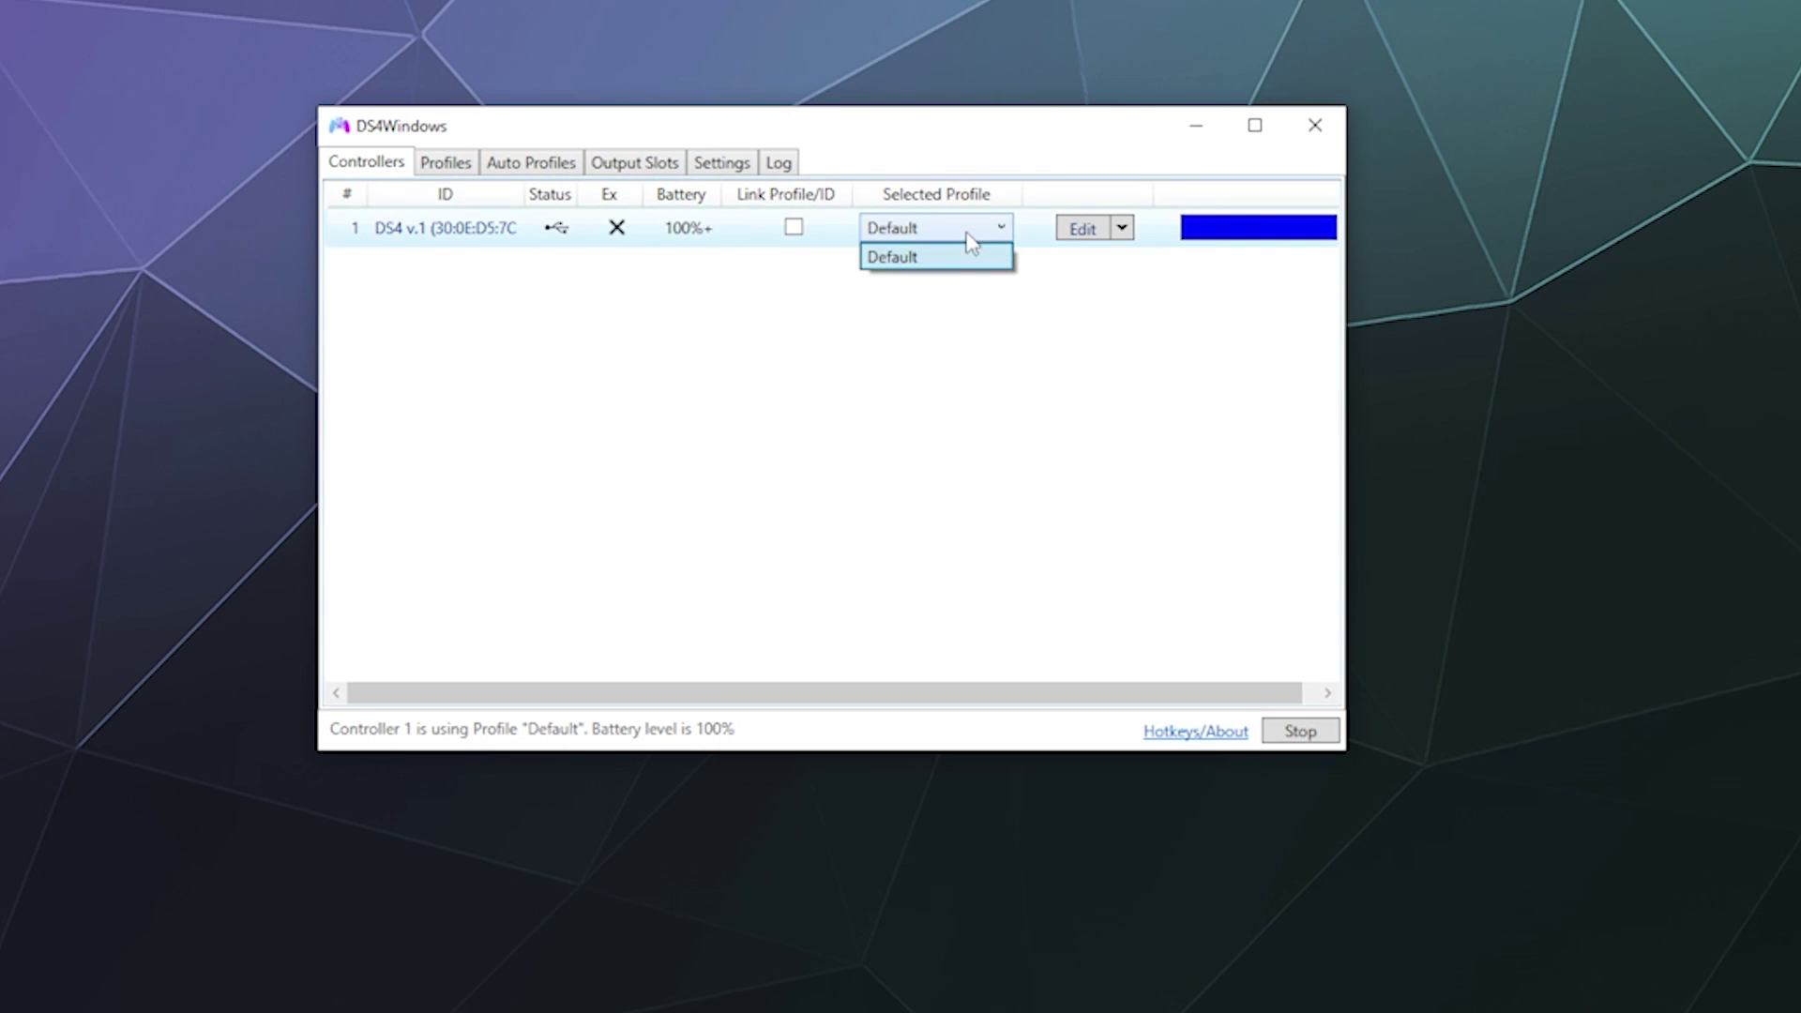
click(958, 313)
click(1079, 234)
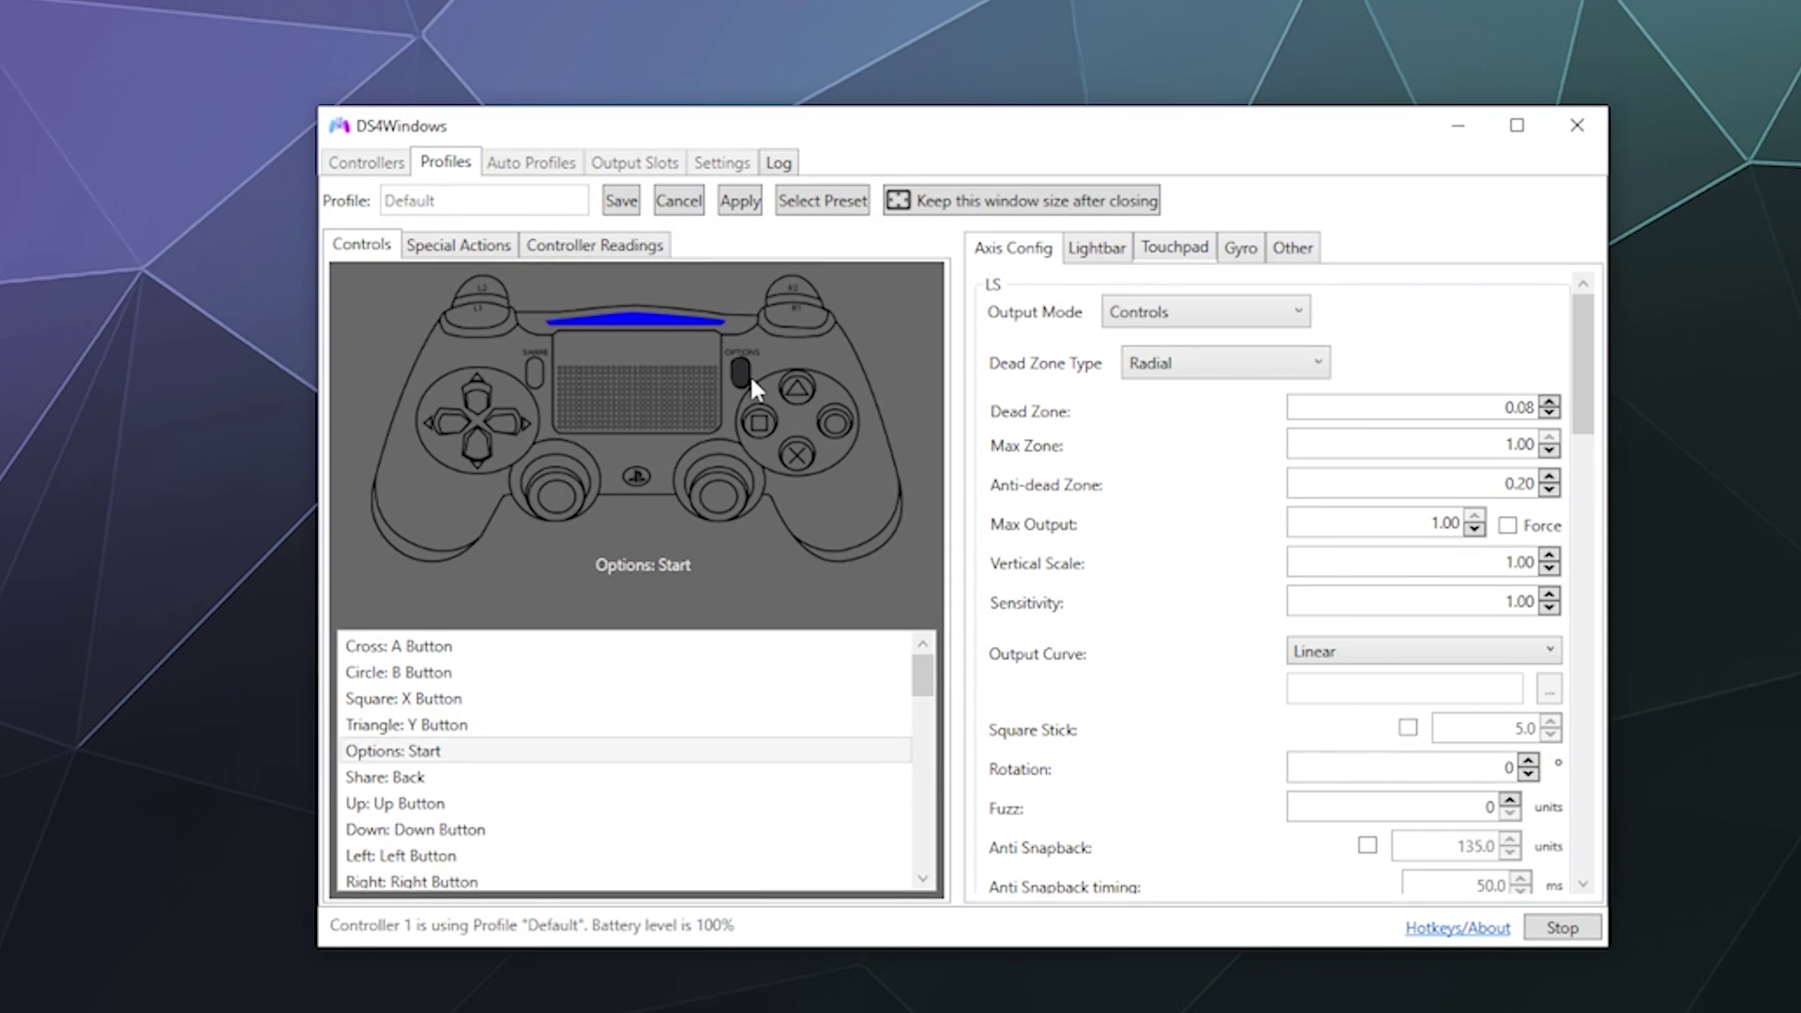
click(1092, 255)
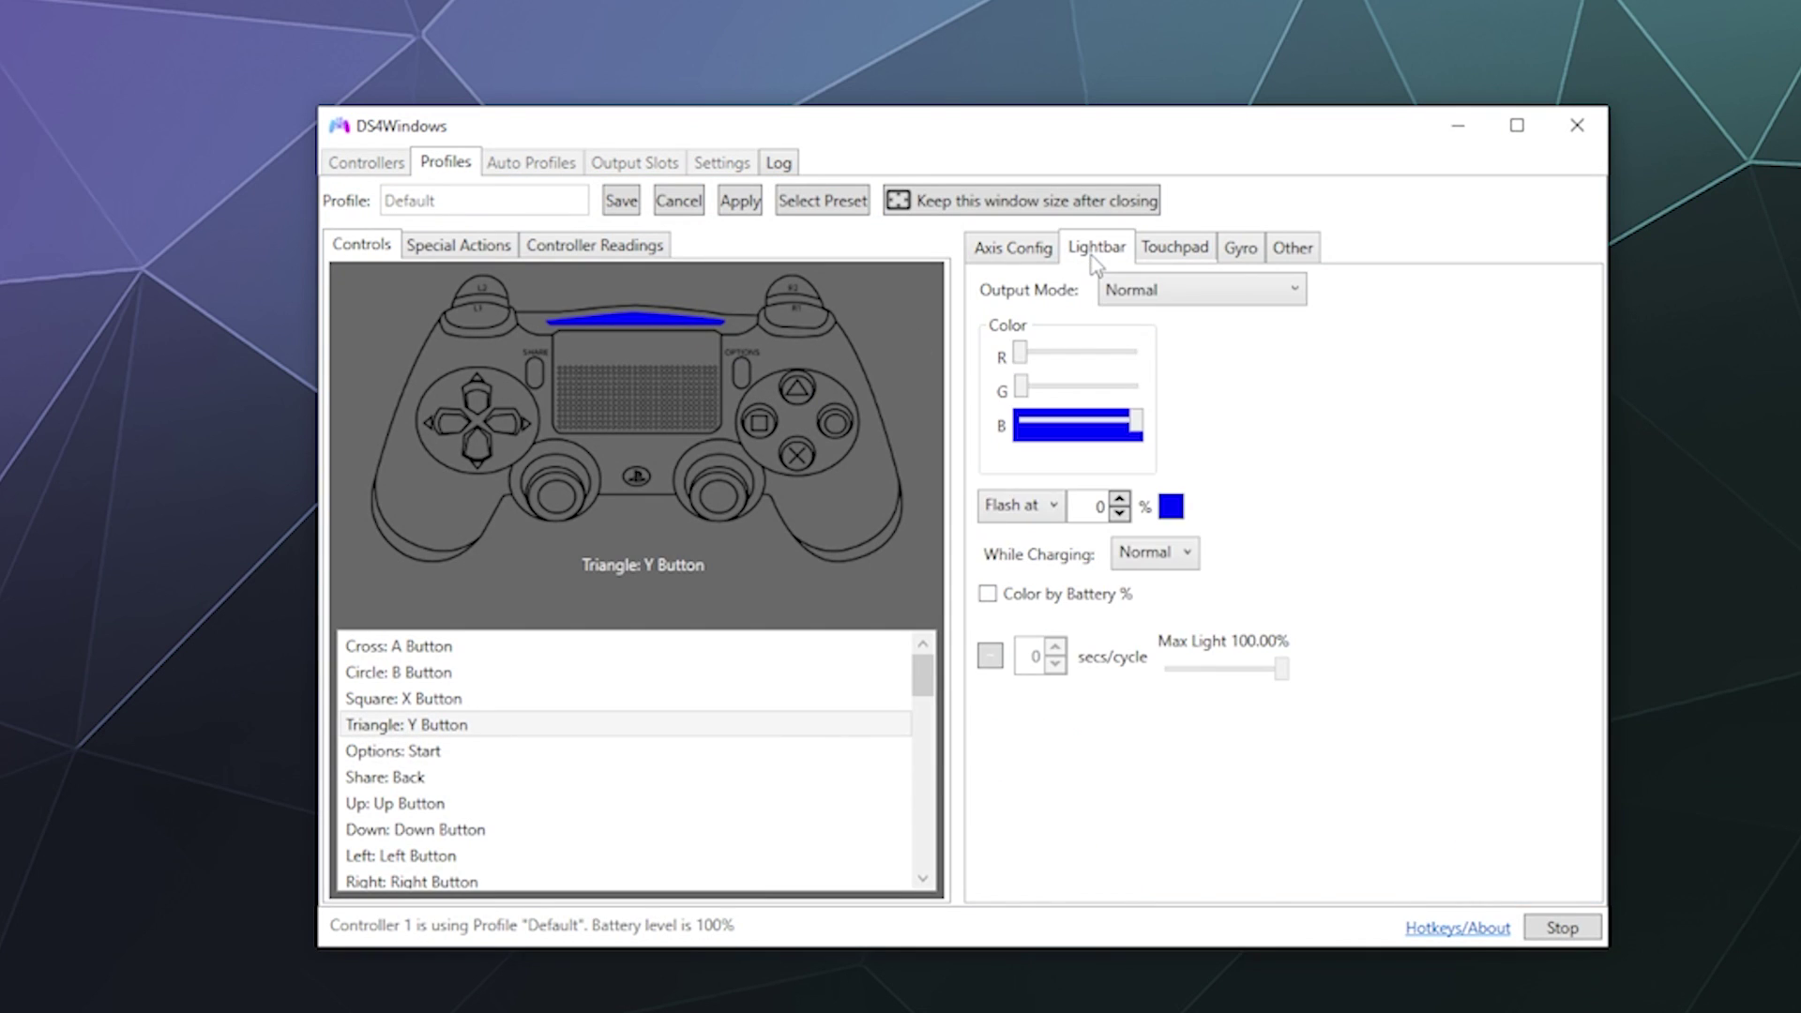
click(1184, 251)
click(1231, 251)
click(1298, 255)
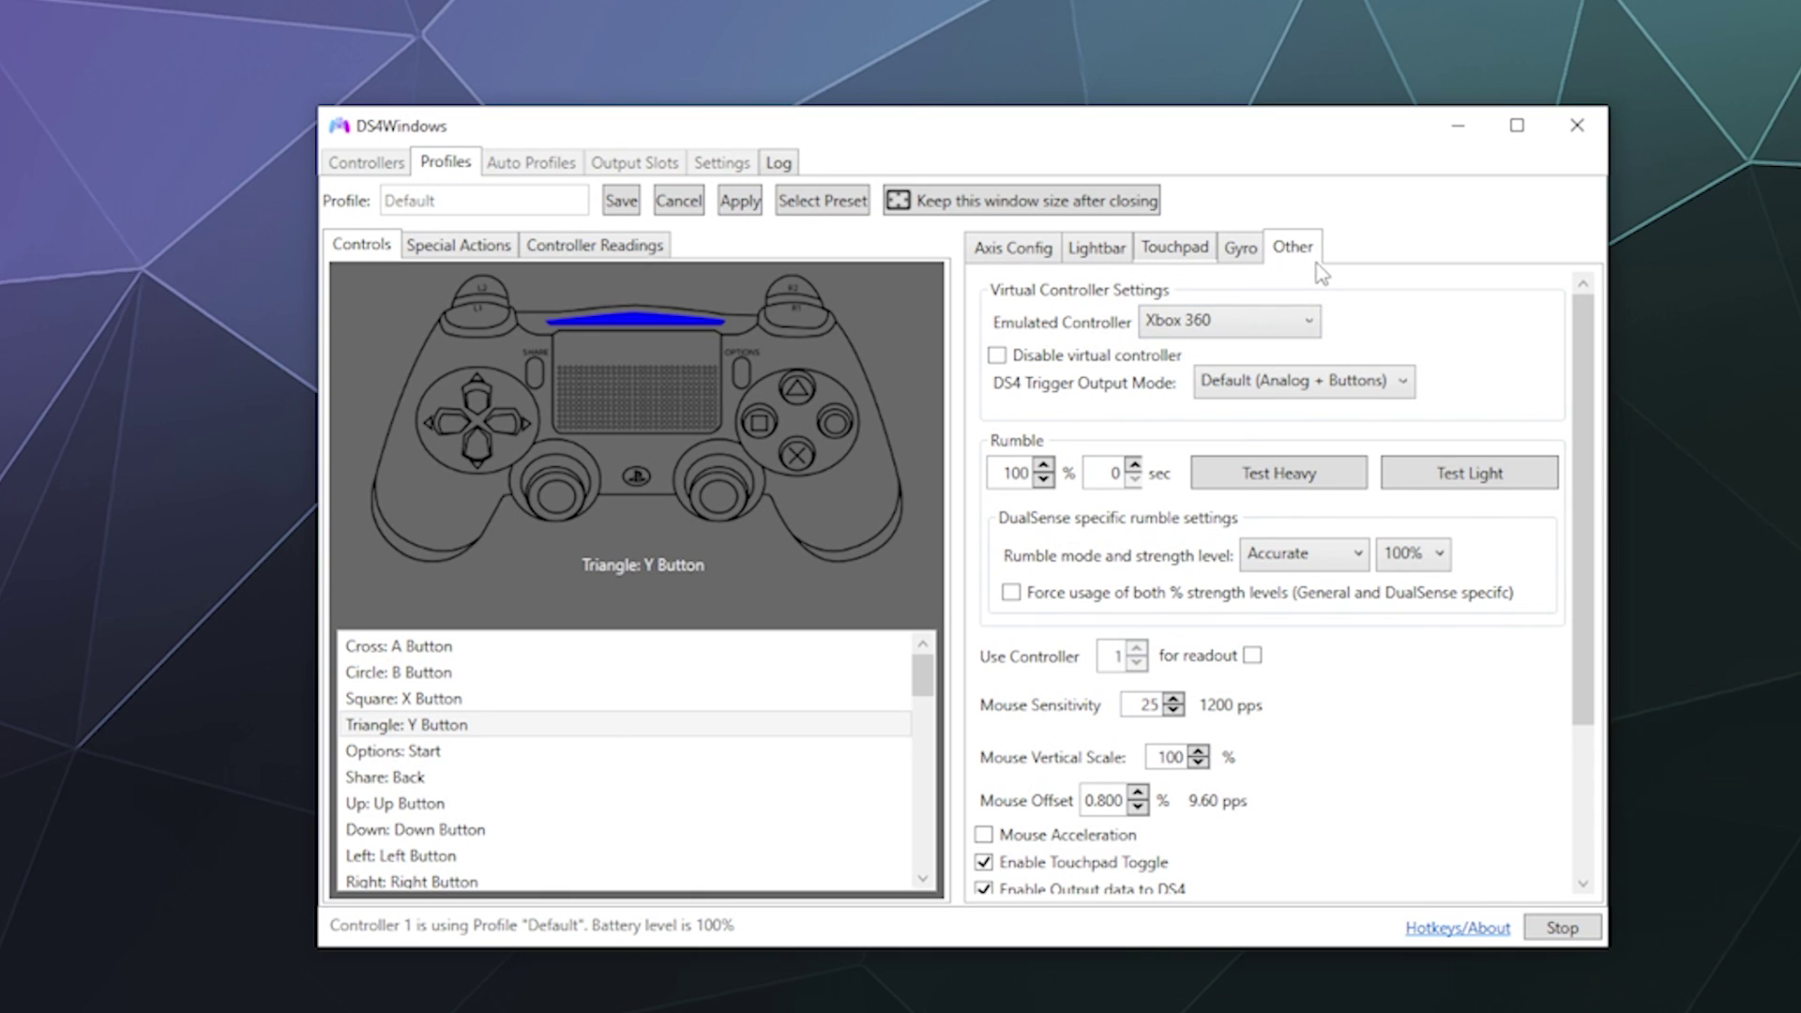
Set Emulated Controller to DualShock 4, save, close the editor, and reopen the Default profile
click(1168, 322)
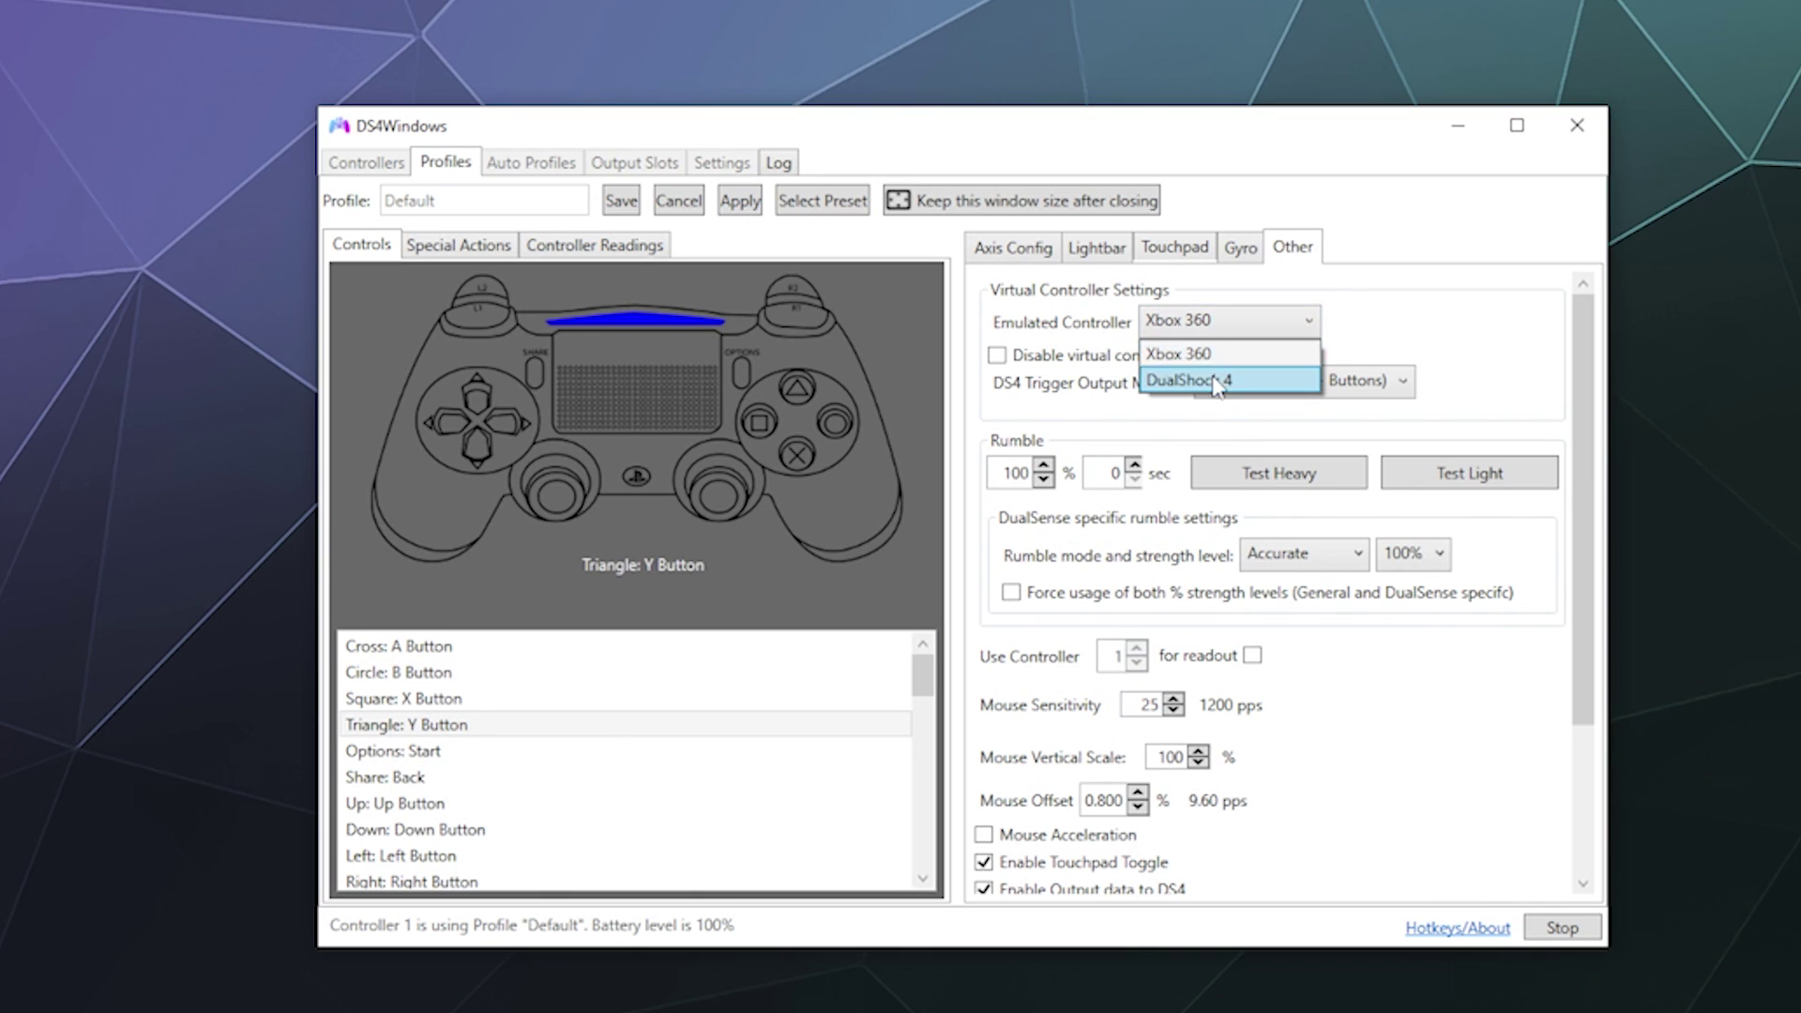
click(1216, 381)
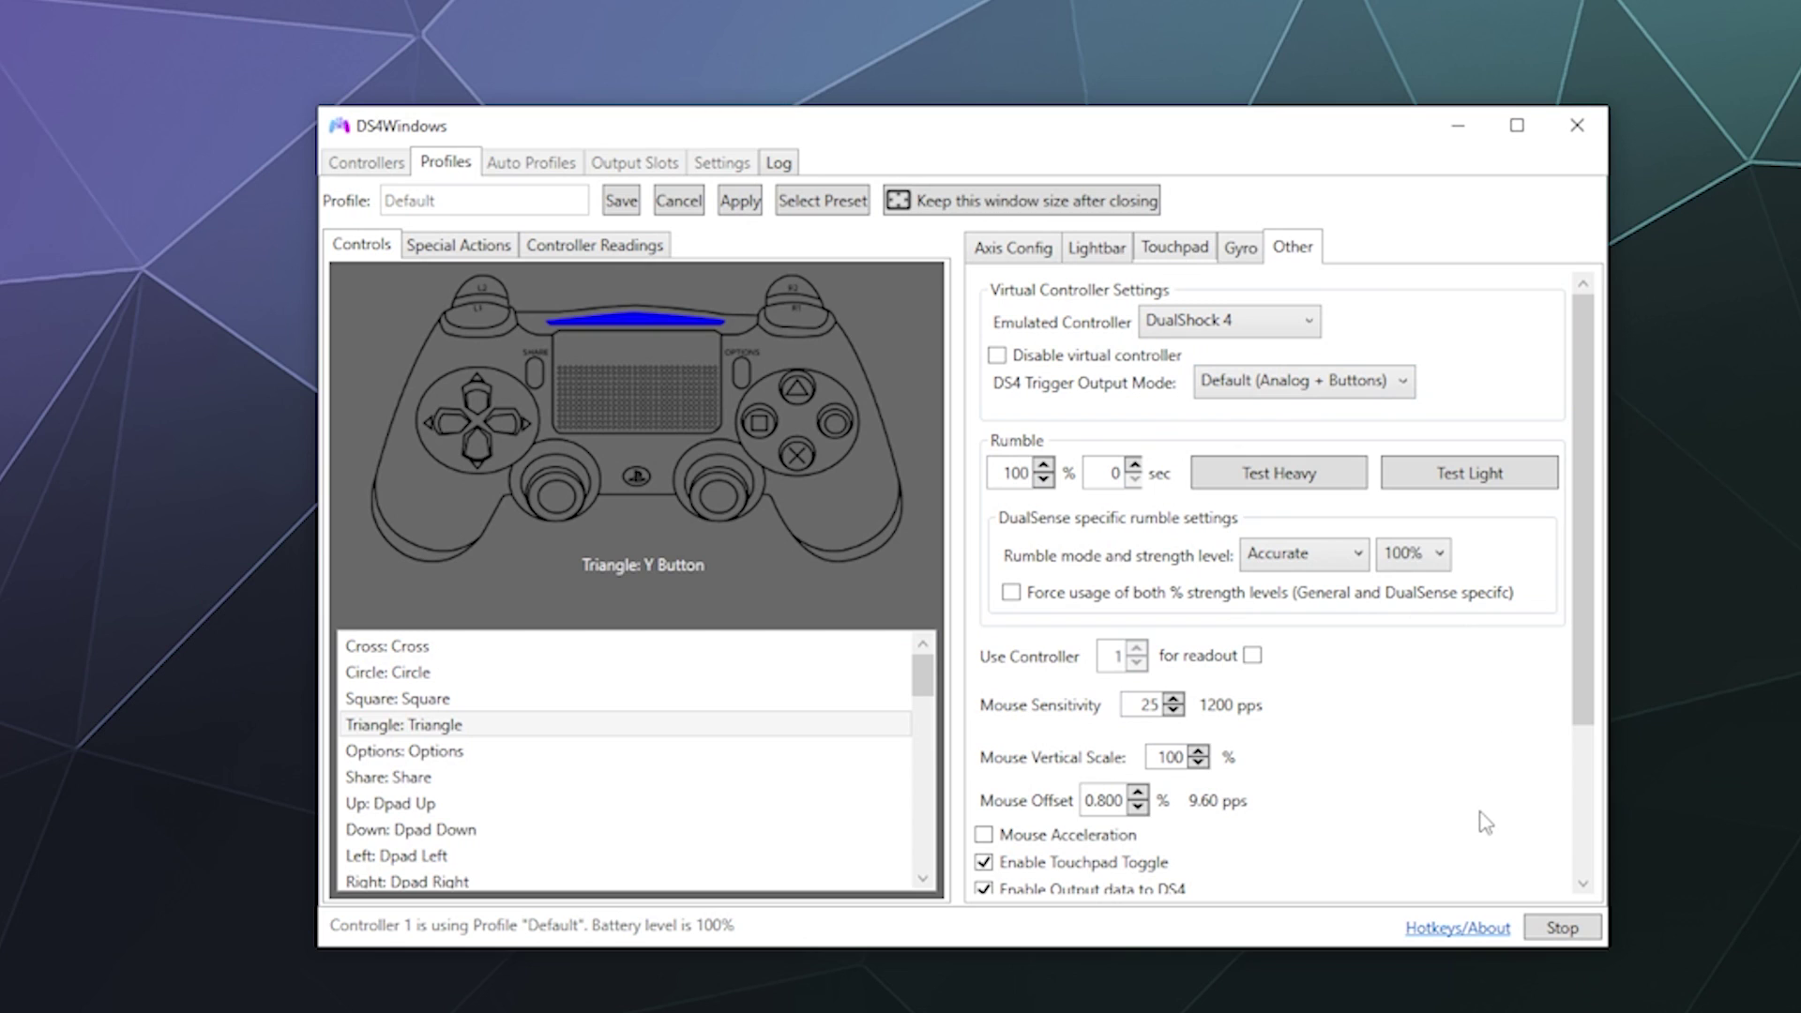
click(624, 203)
key(Return)
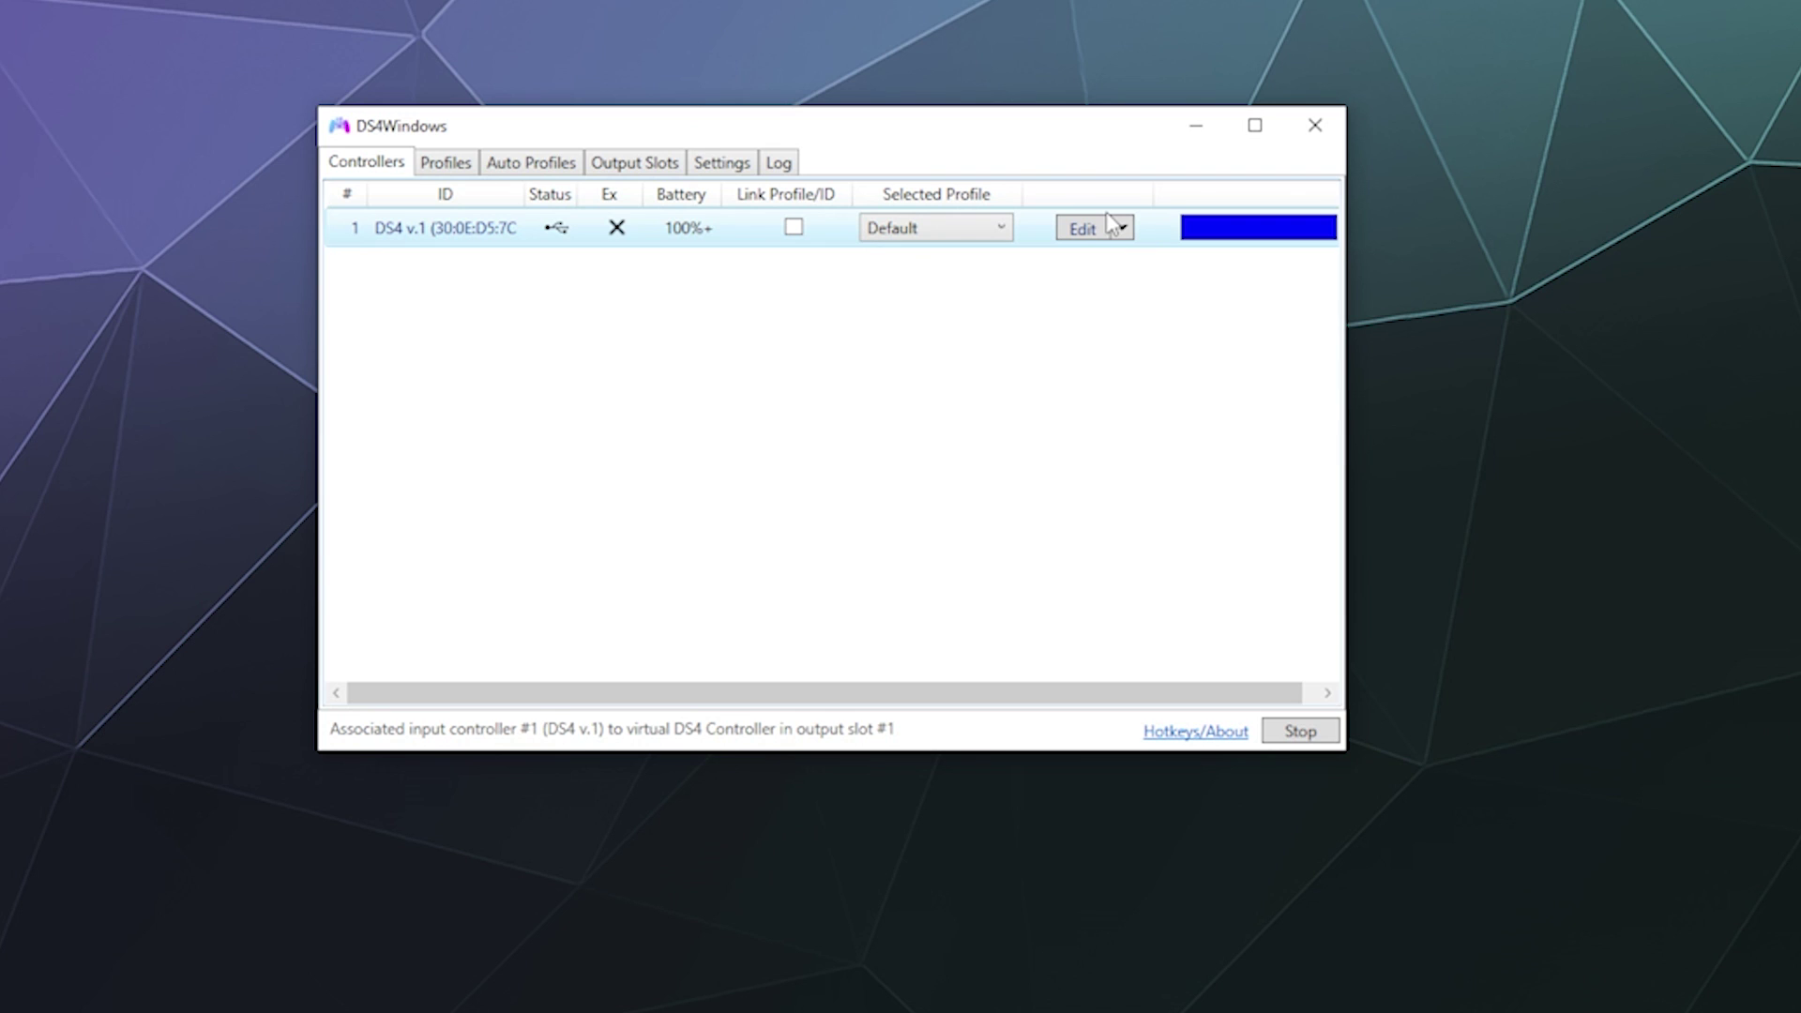
click(1082, 230)
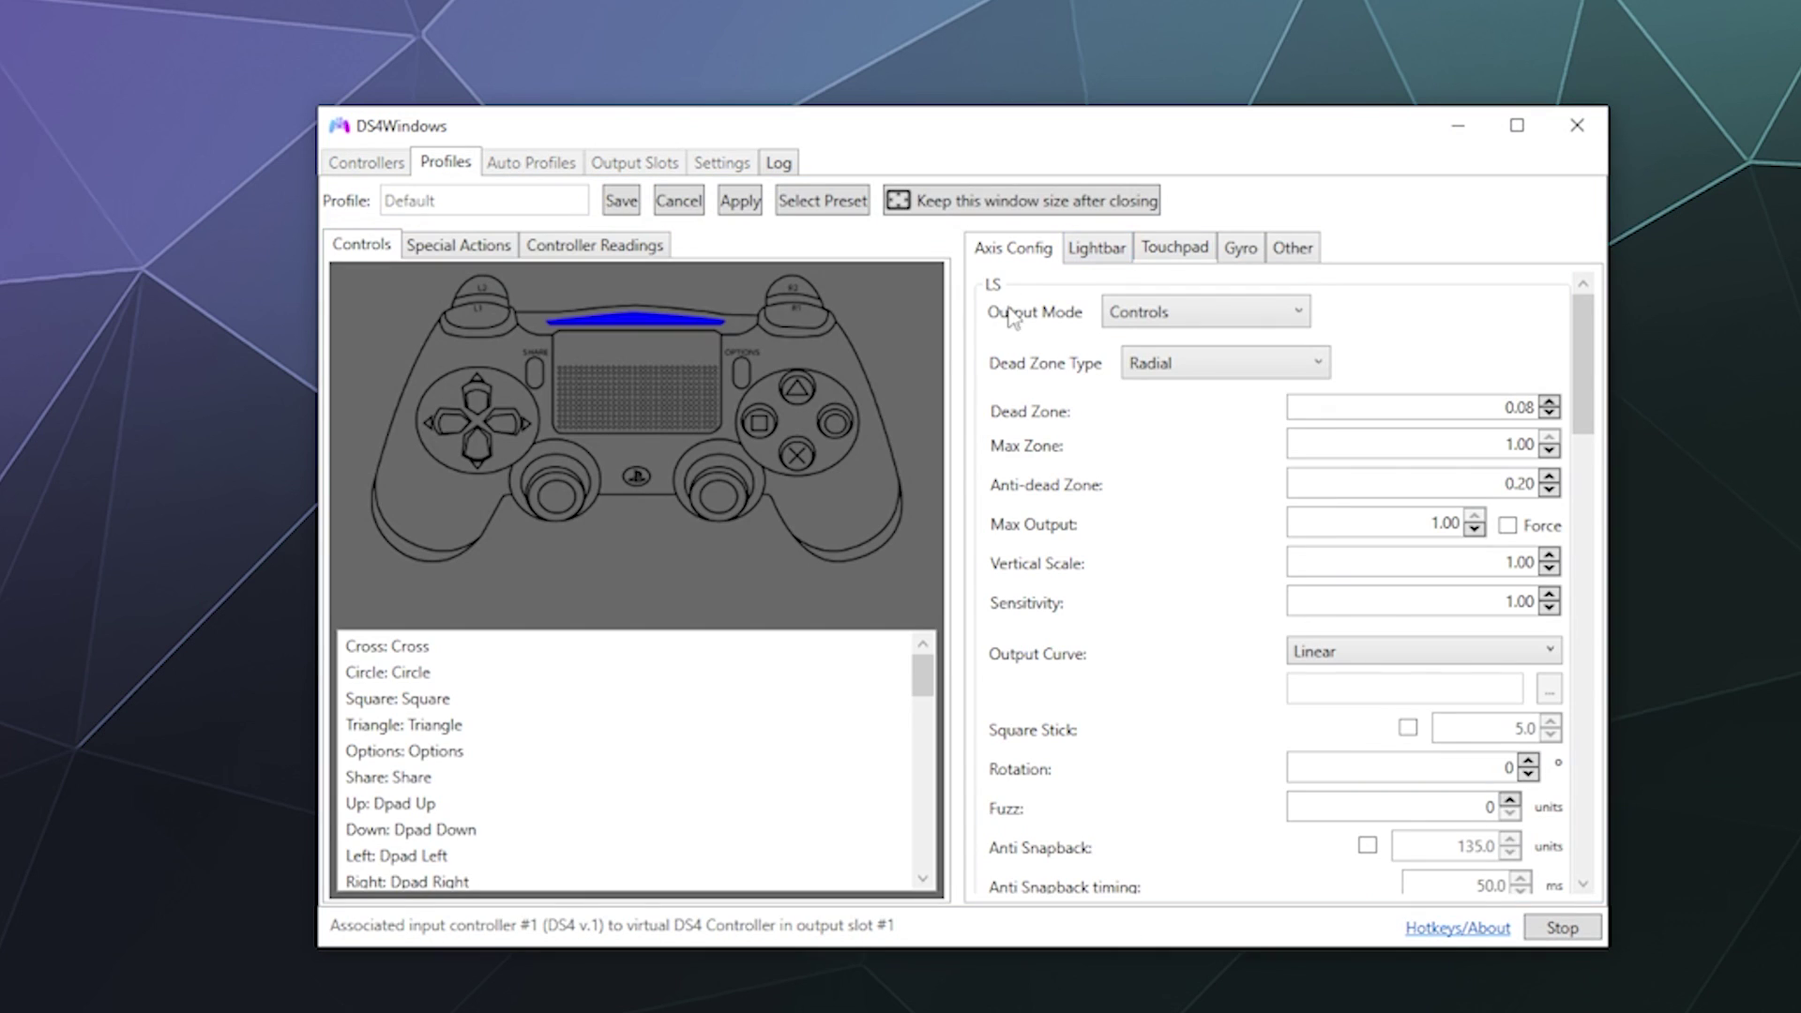
On the Other tab set Emulated Controller to Xbox 360, save, and return to Controllers
click(1295, 250)
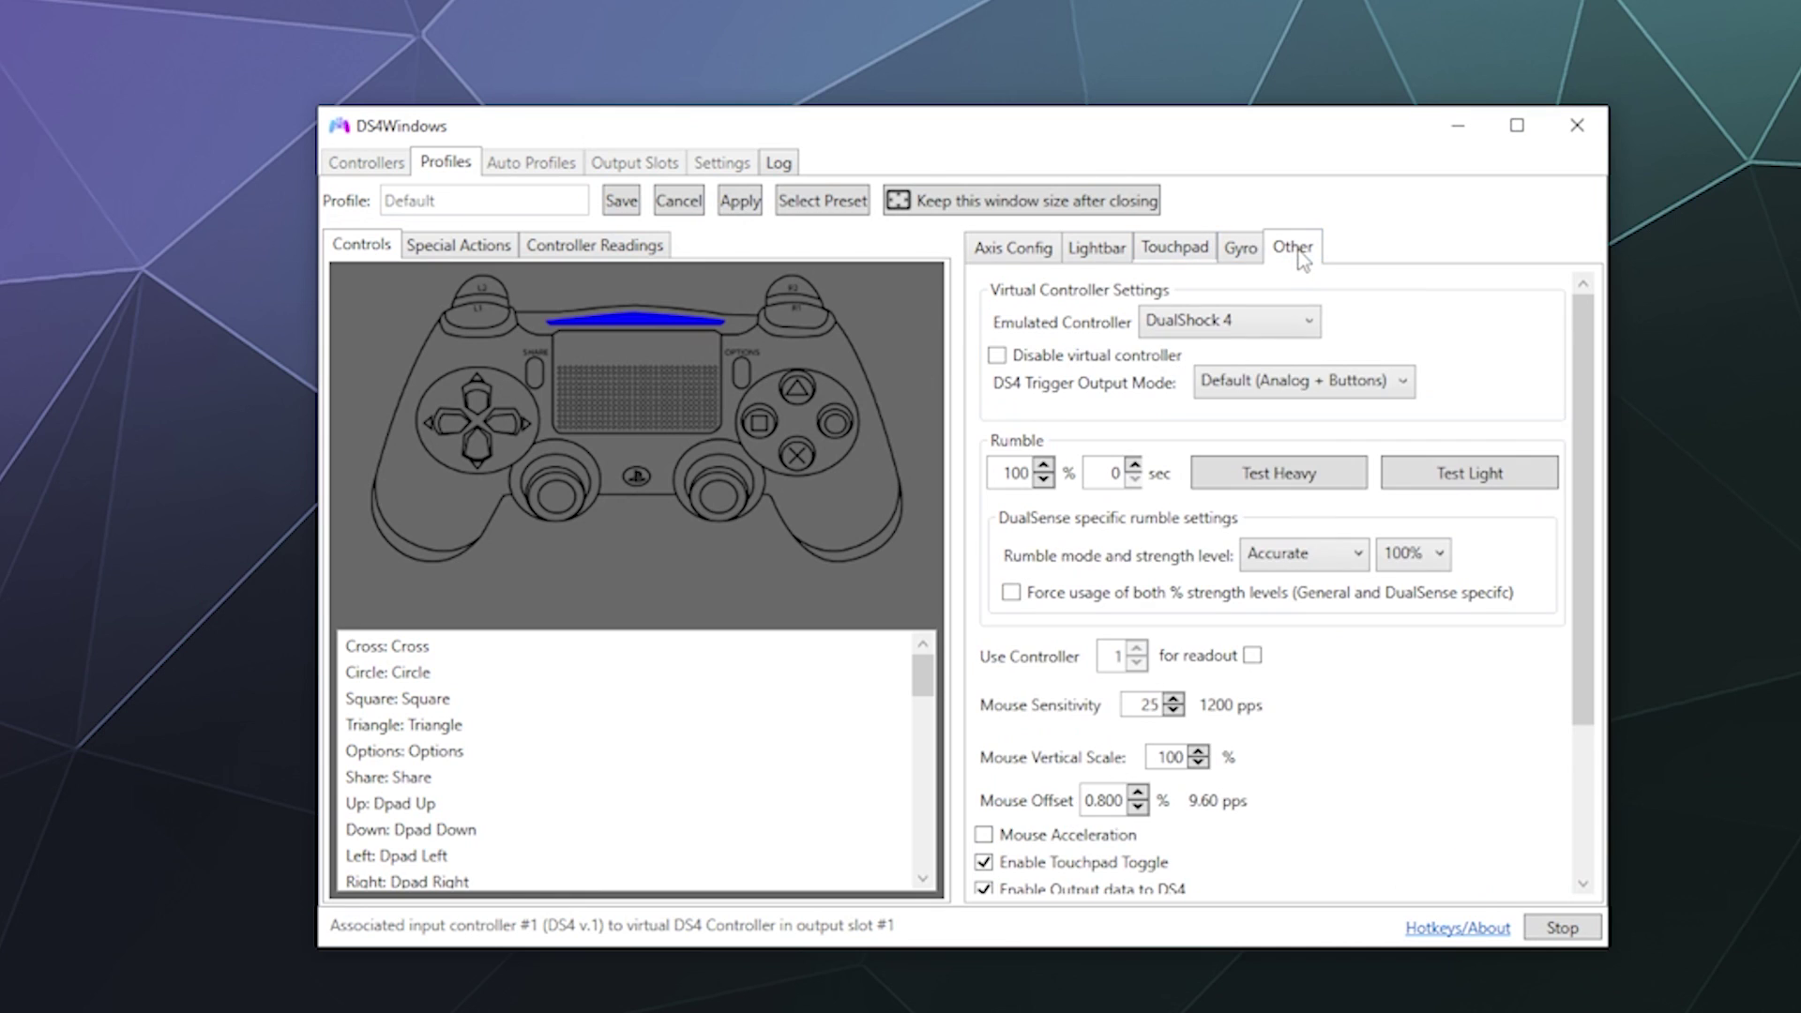
click(1184, 323)
click(1184, 344)
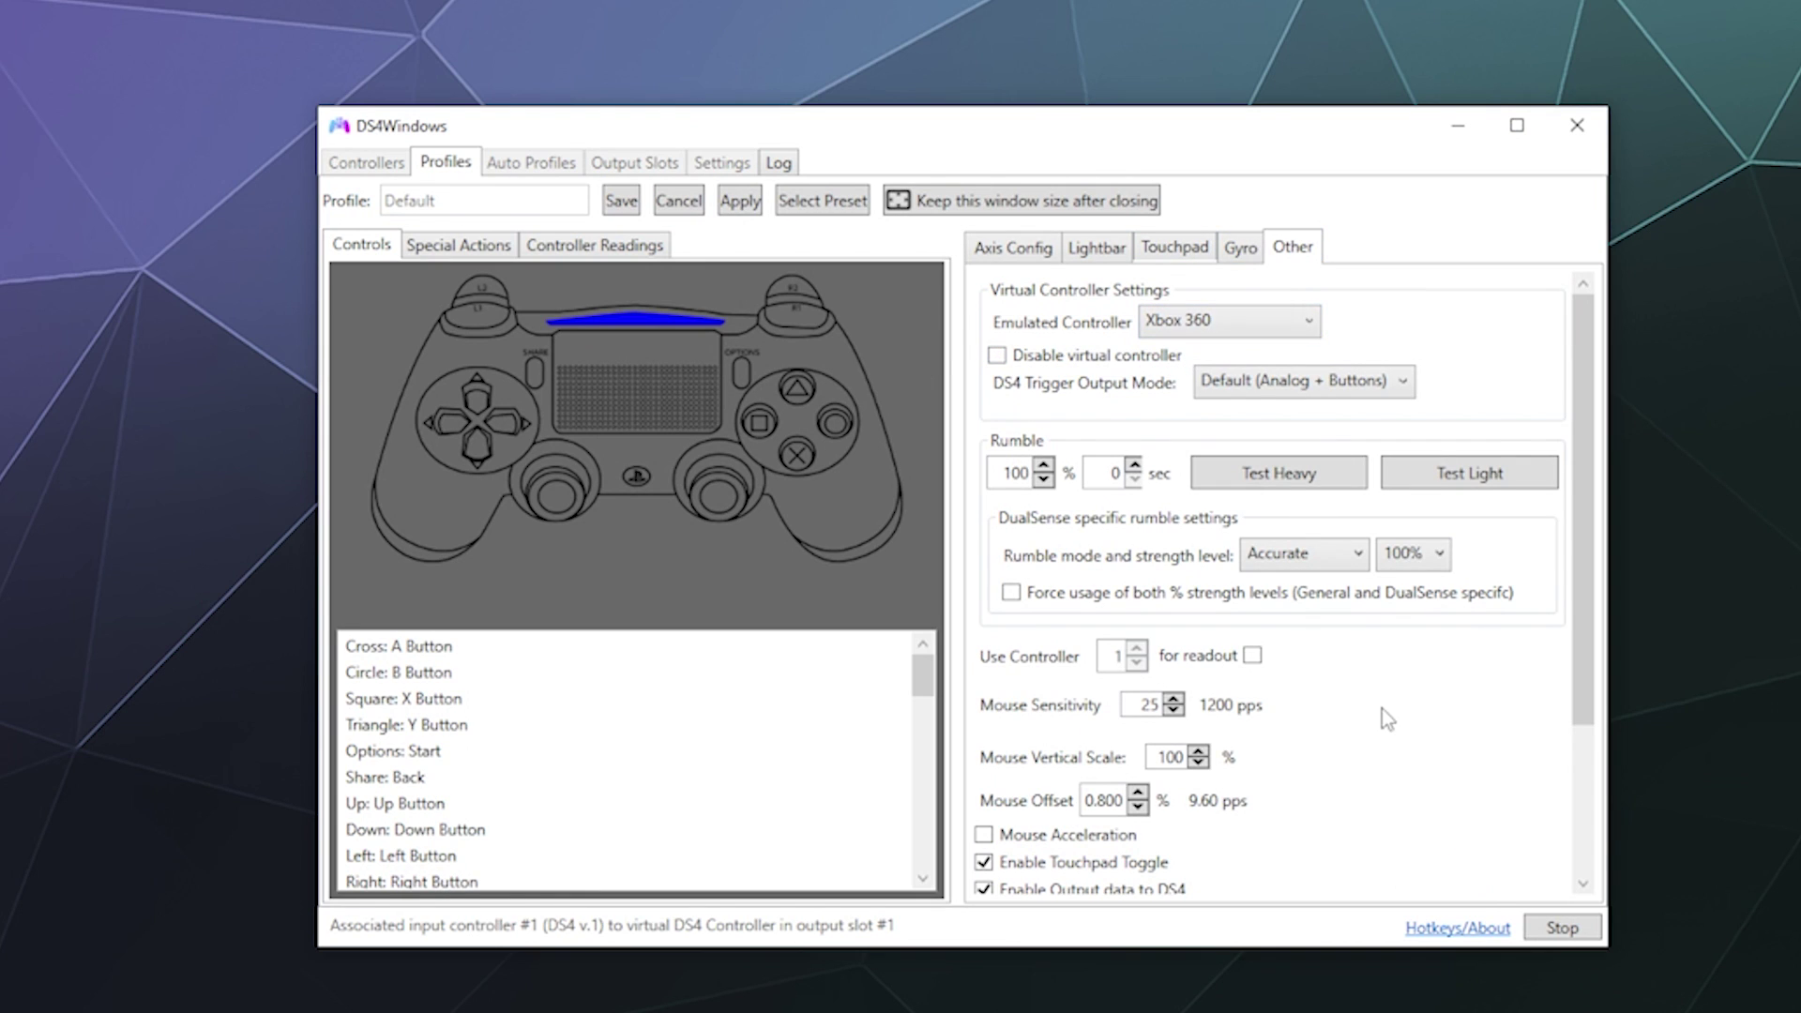
click(620, 201)
click(385, 167)
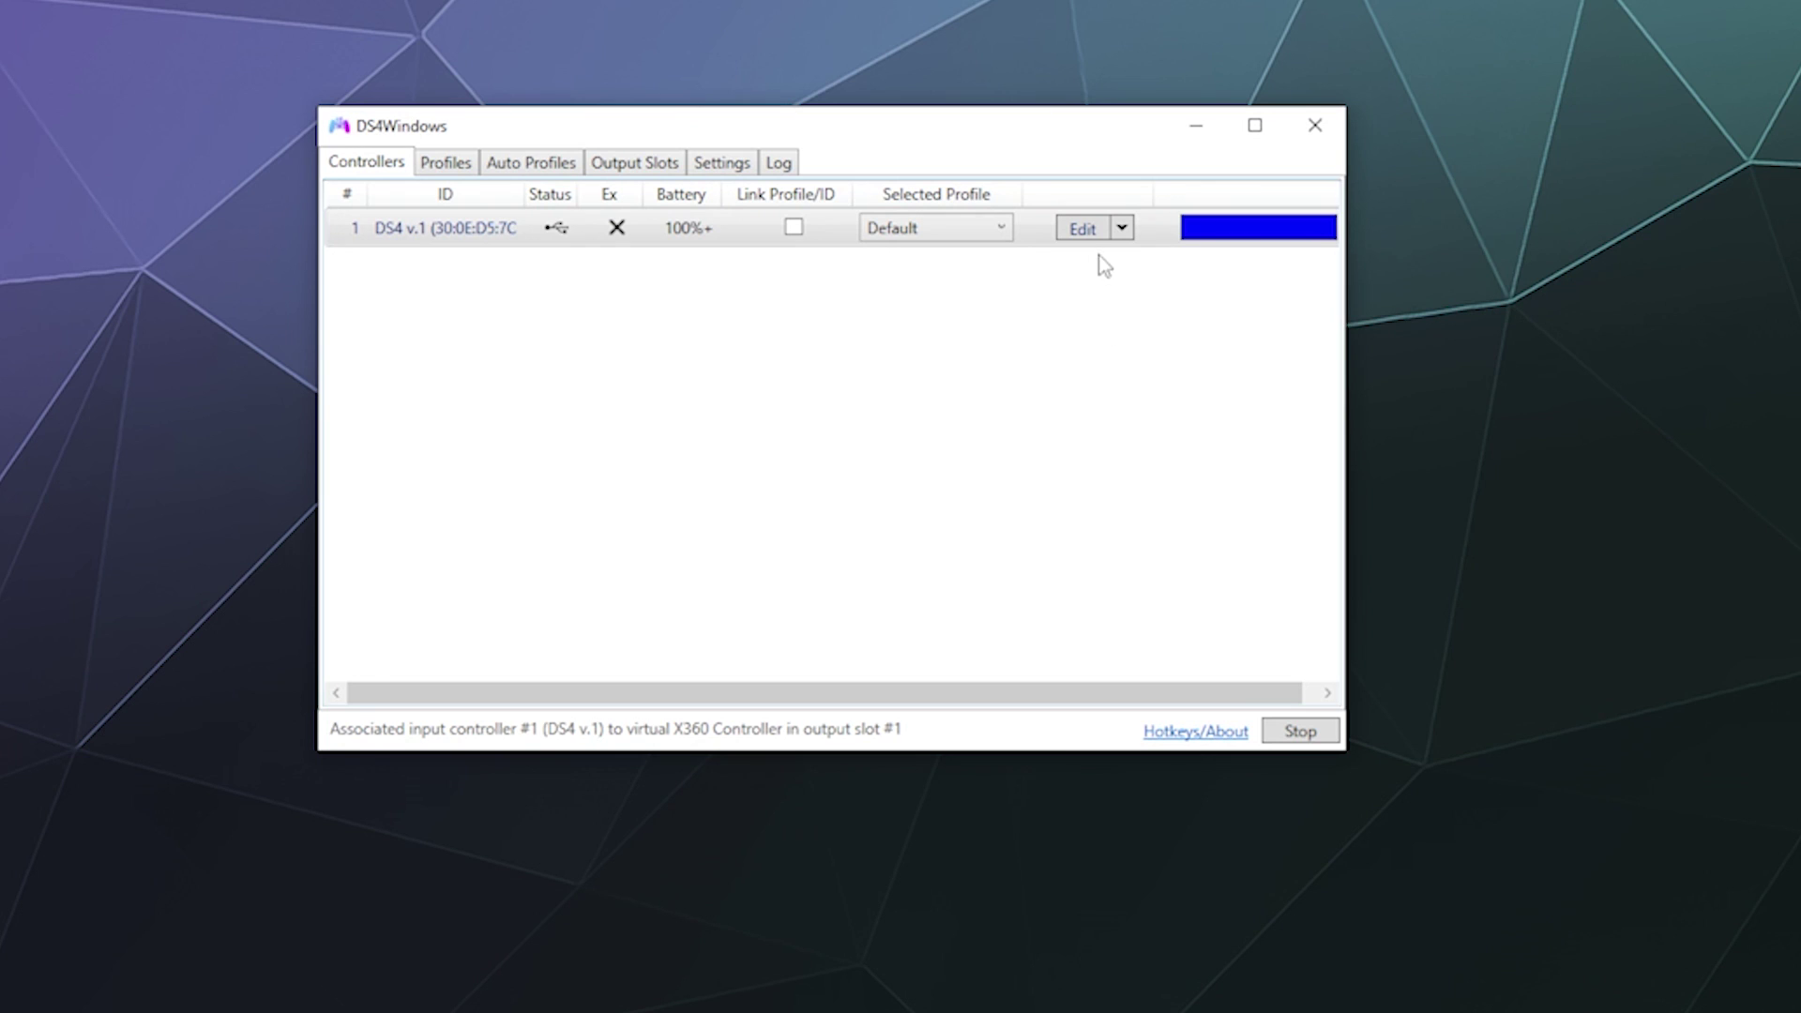
Edit the Default profile and review the Select action options for the Triangle button, then close them
click(1082, 228)
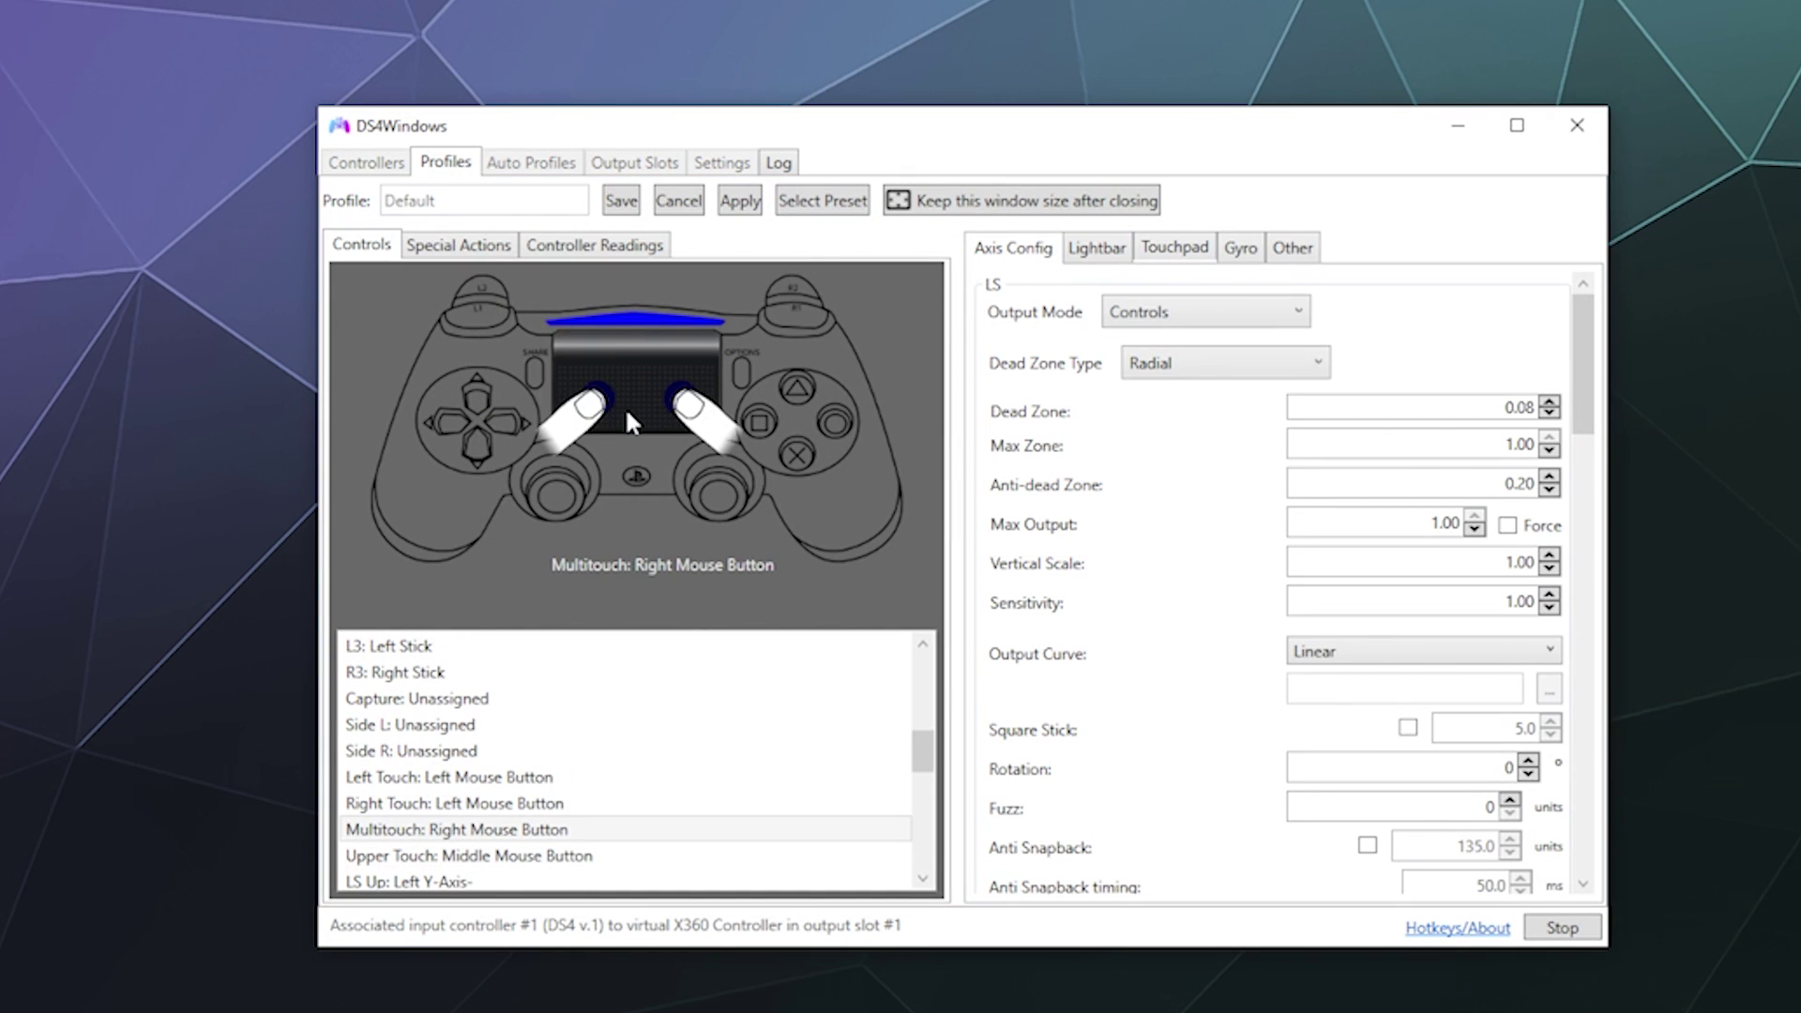
click(796, 394)
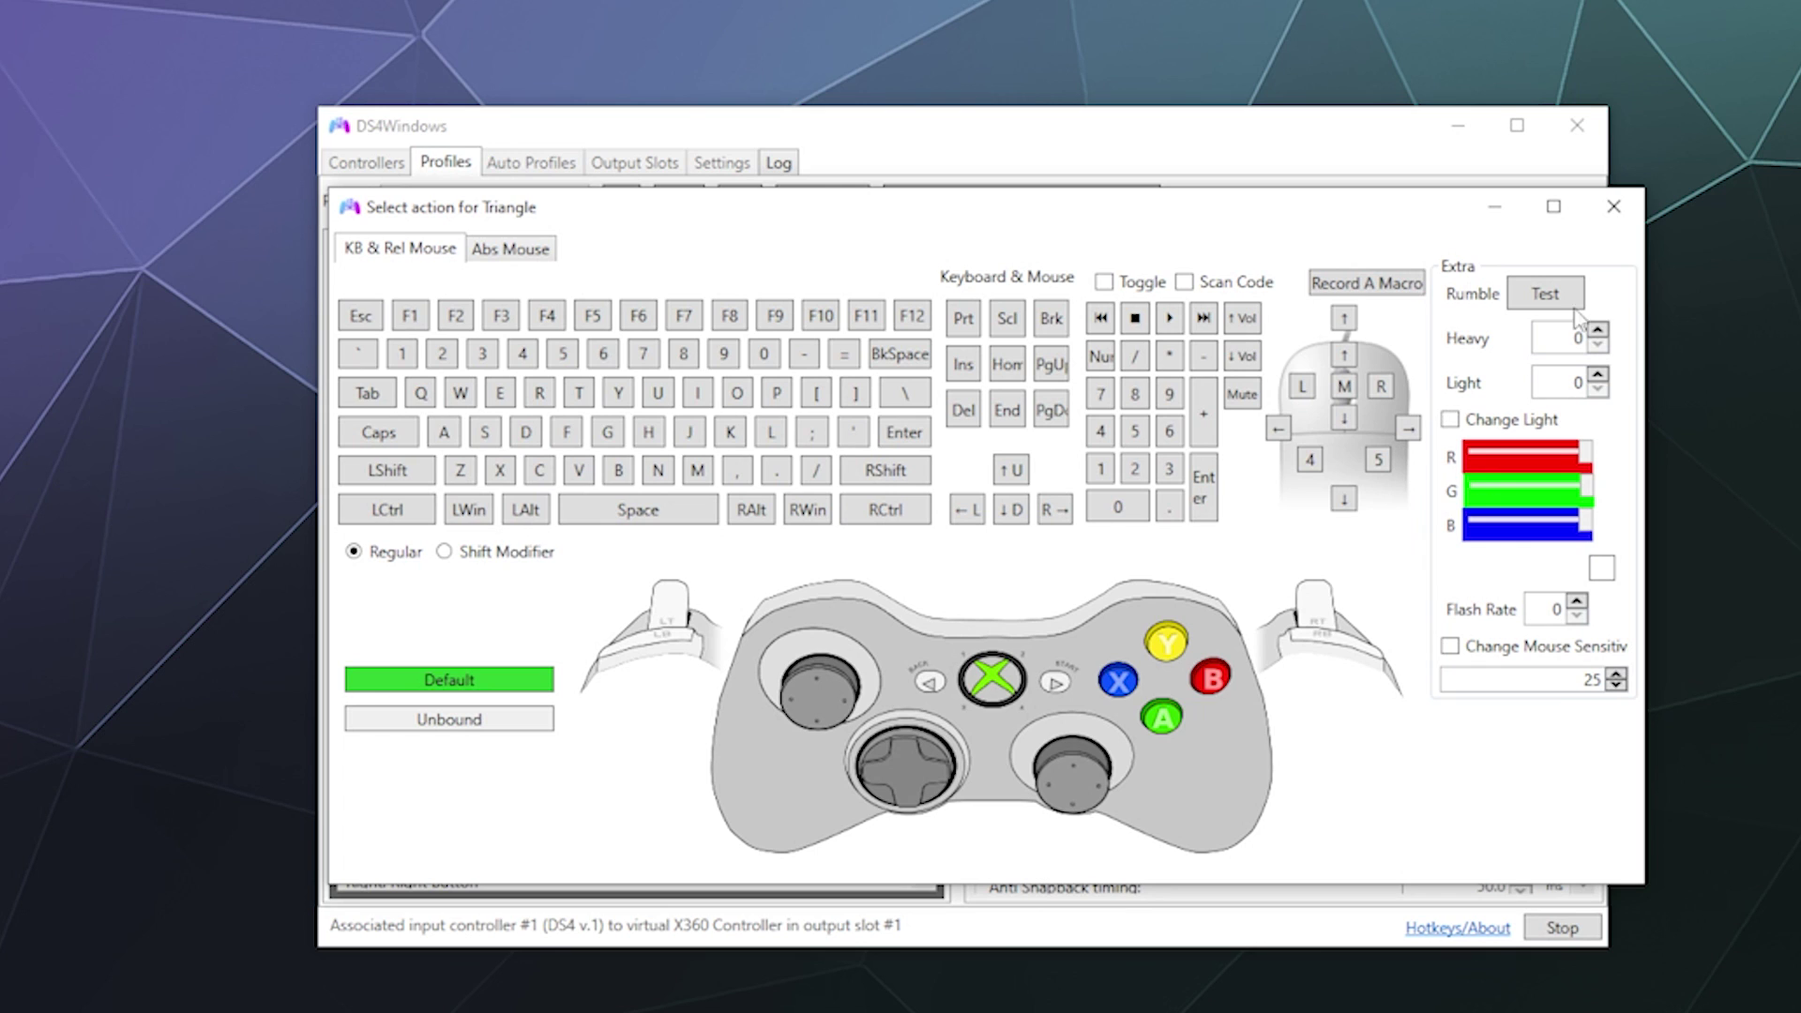
click(1613, 206)
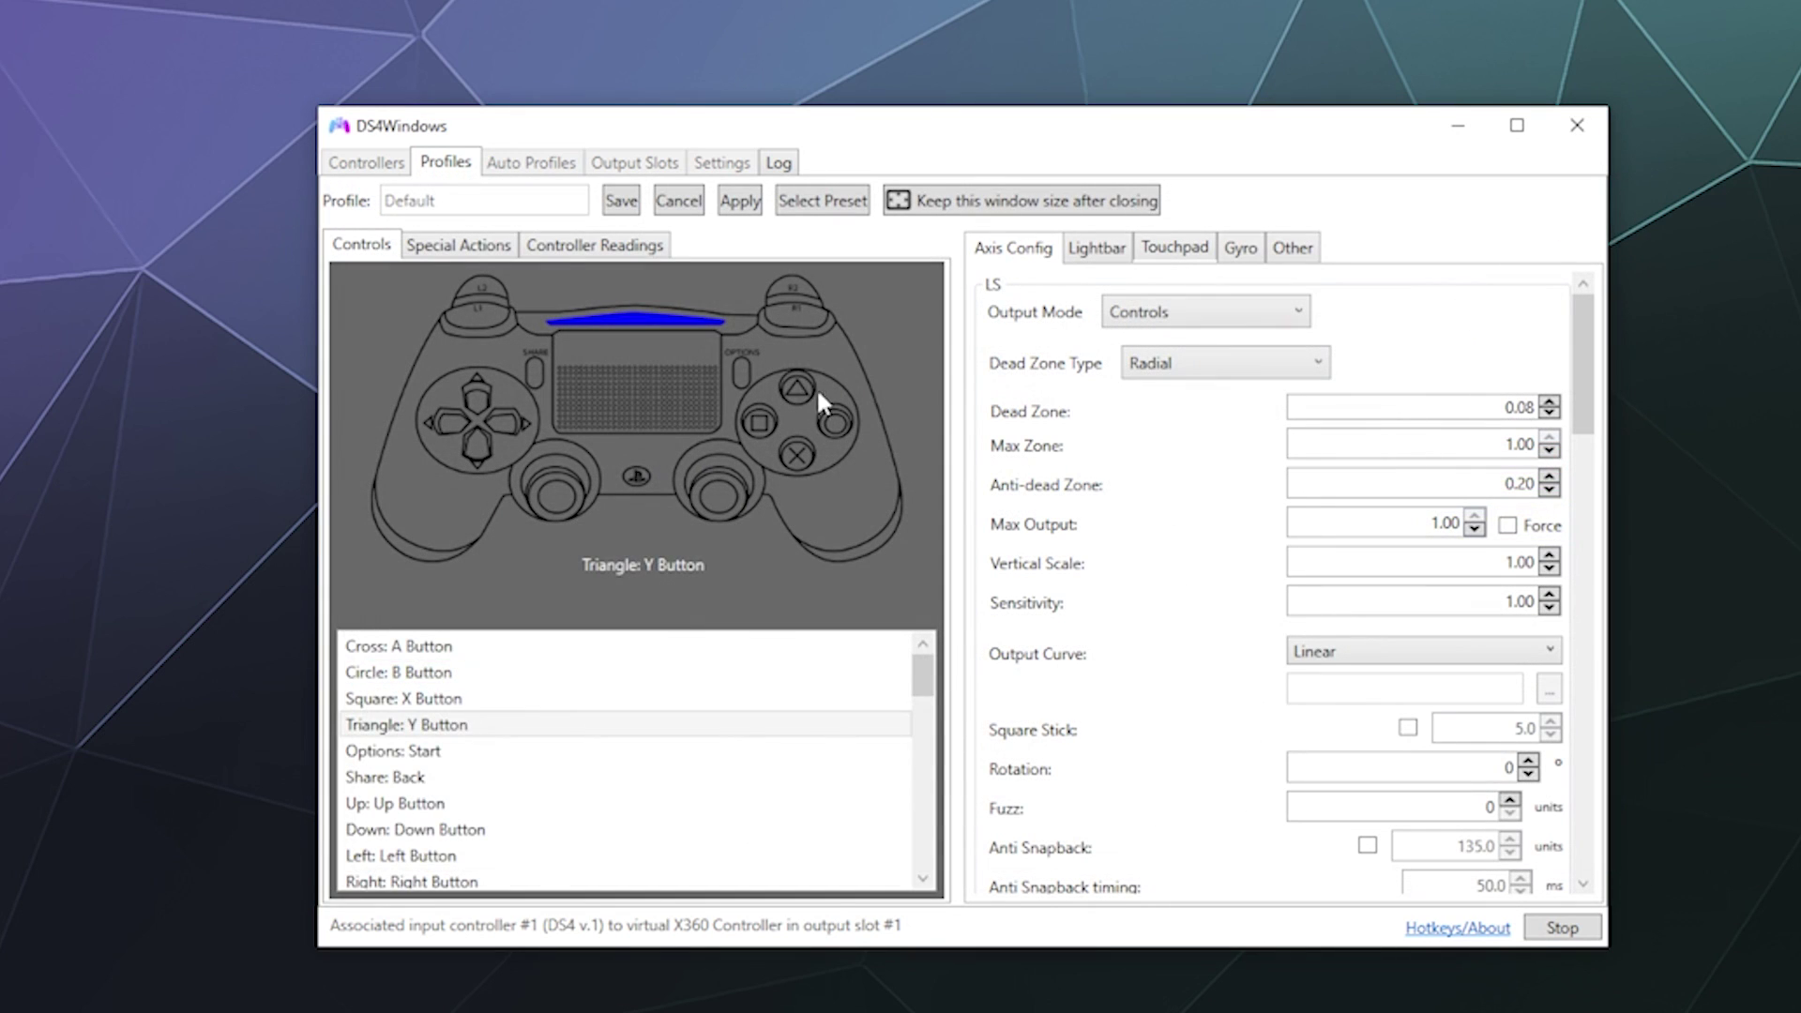
Set the touchpad Multitouch action in the Default profile to Unbound
click(616, 373)
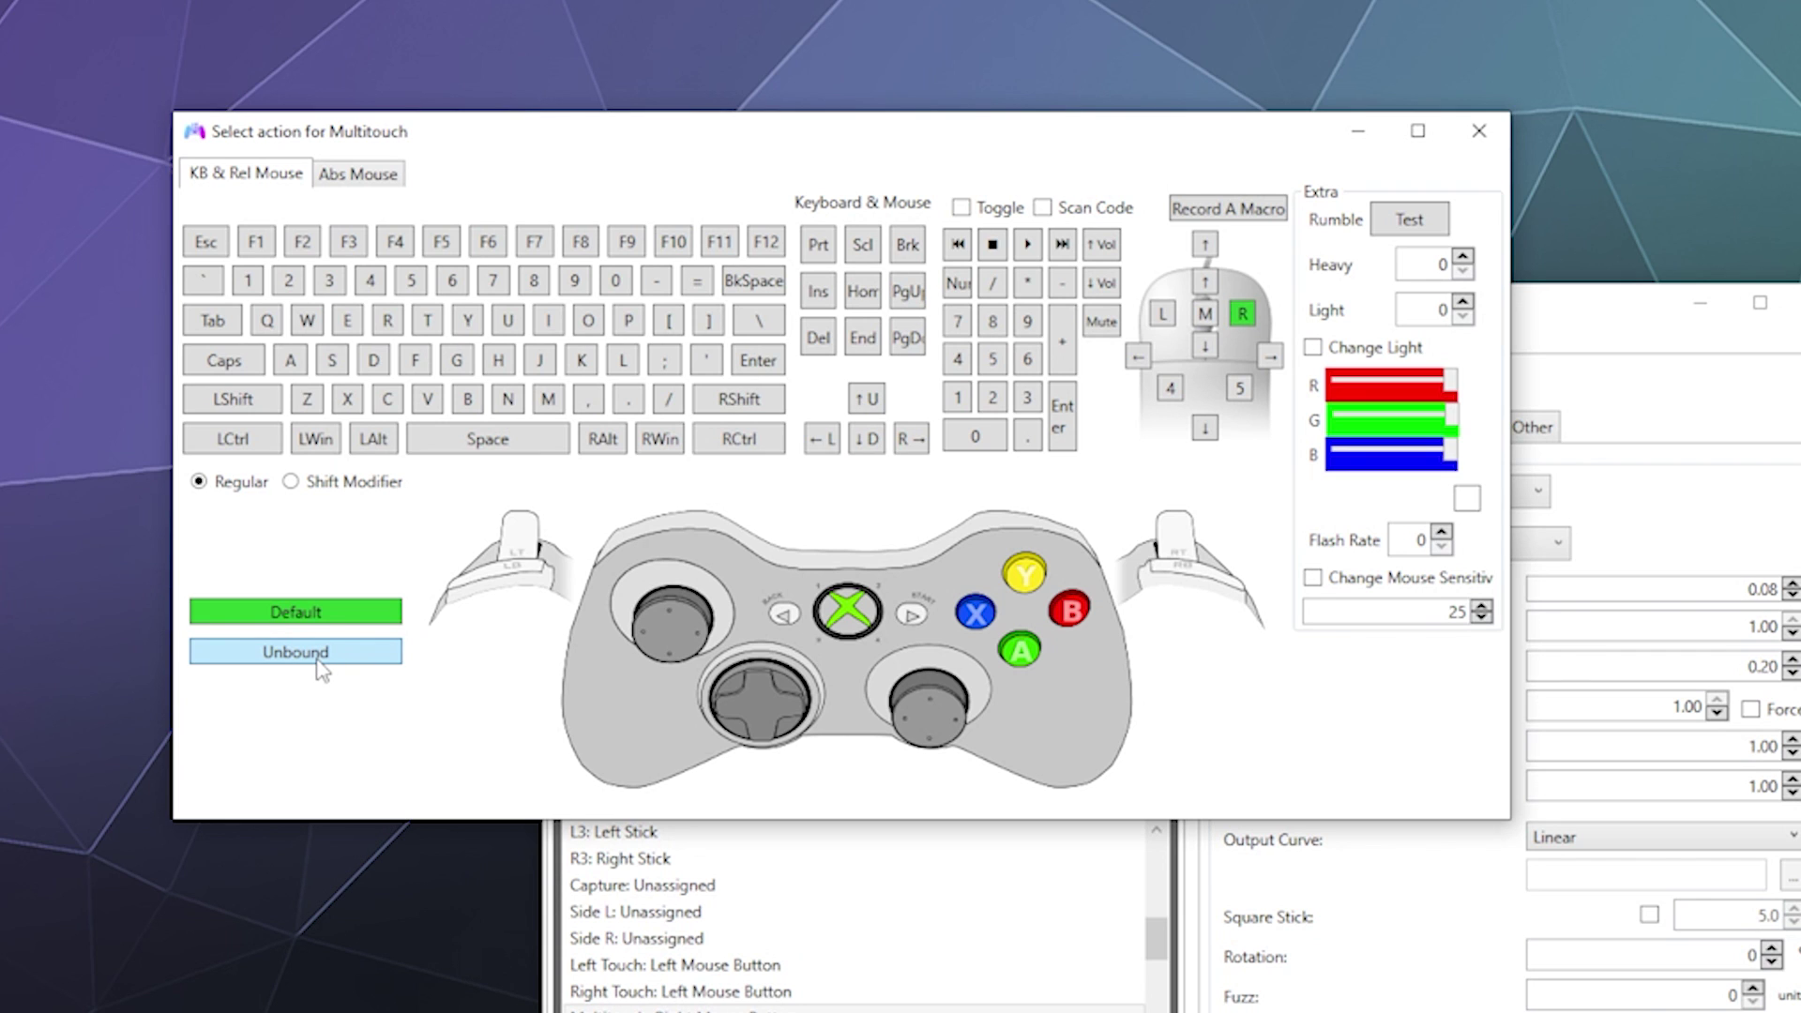
click(1480, 141)
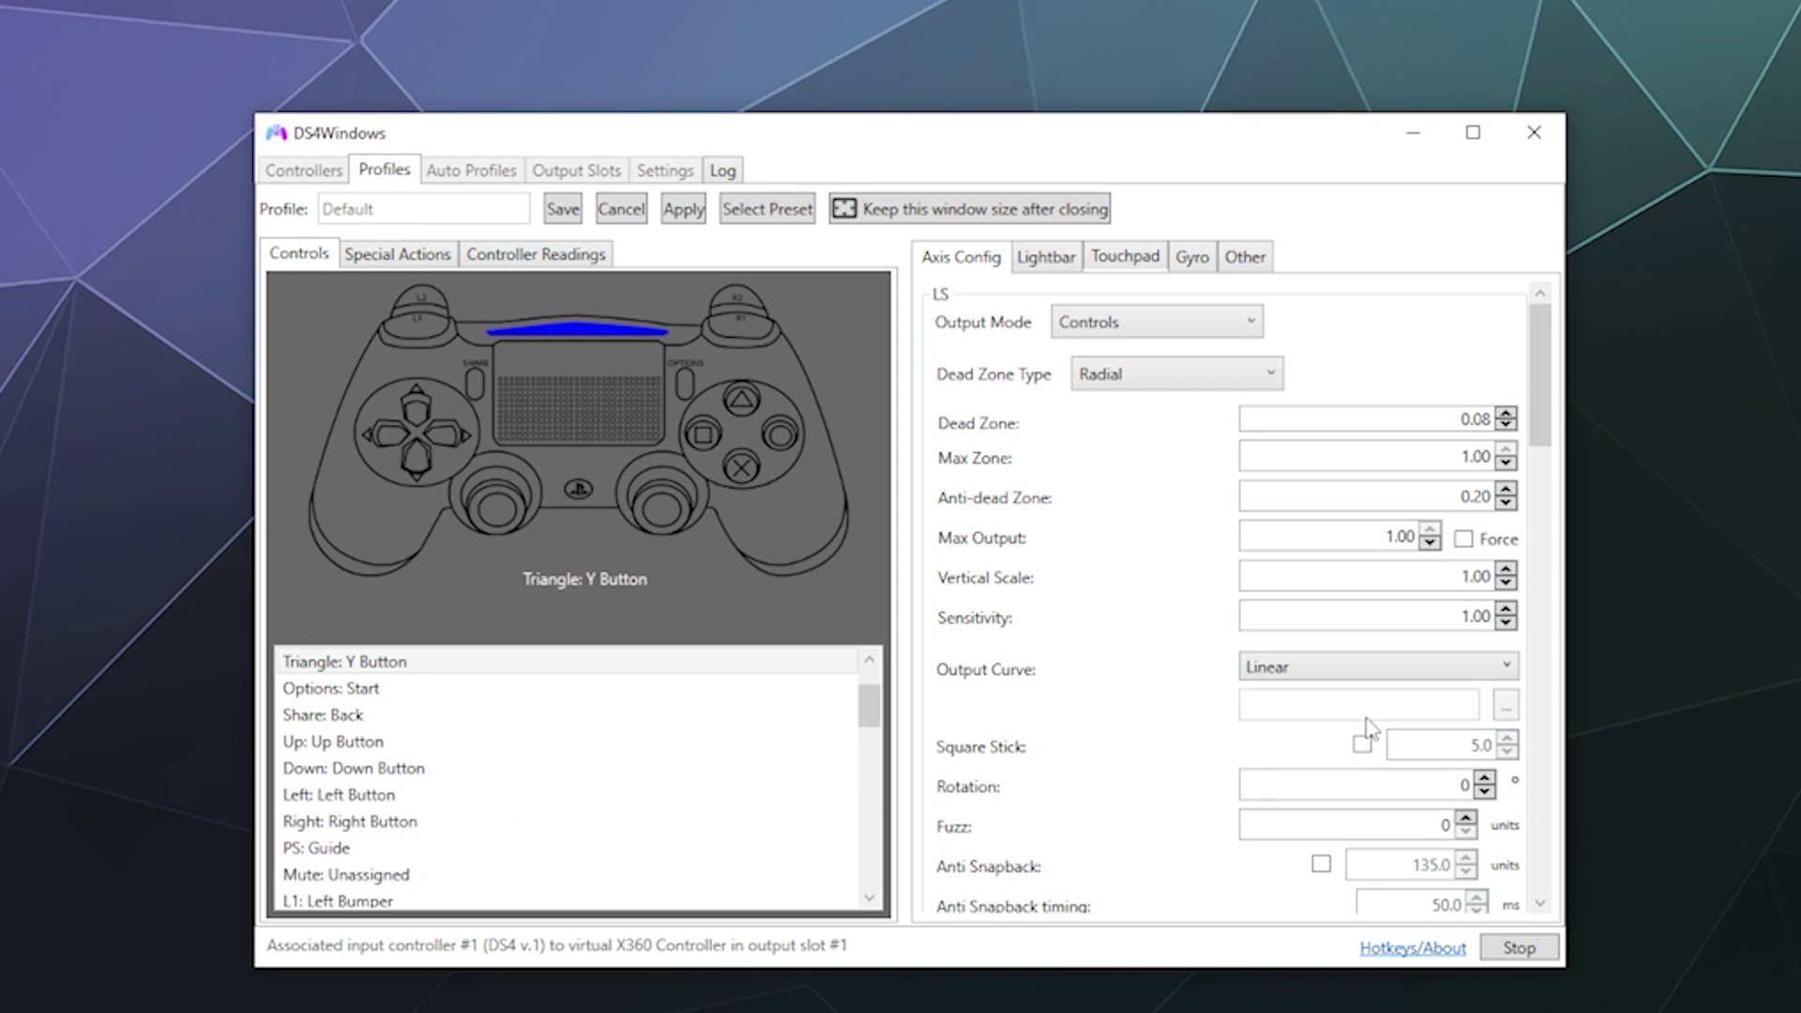
Cancel the profile editor, then switch between the Controllers and Settings tabs, ending on Settings
click(614, 216)
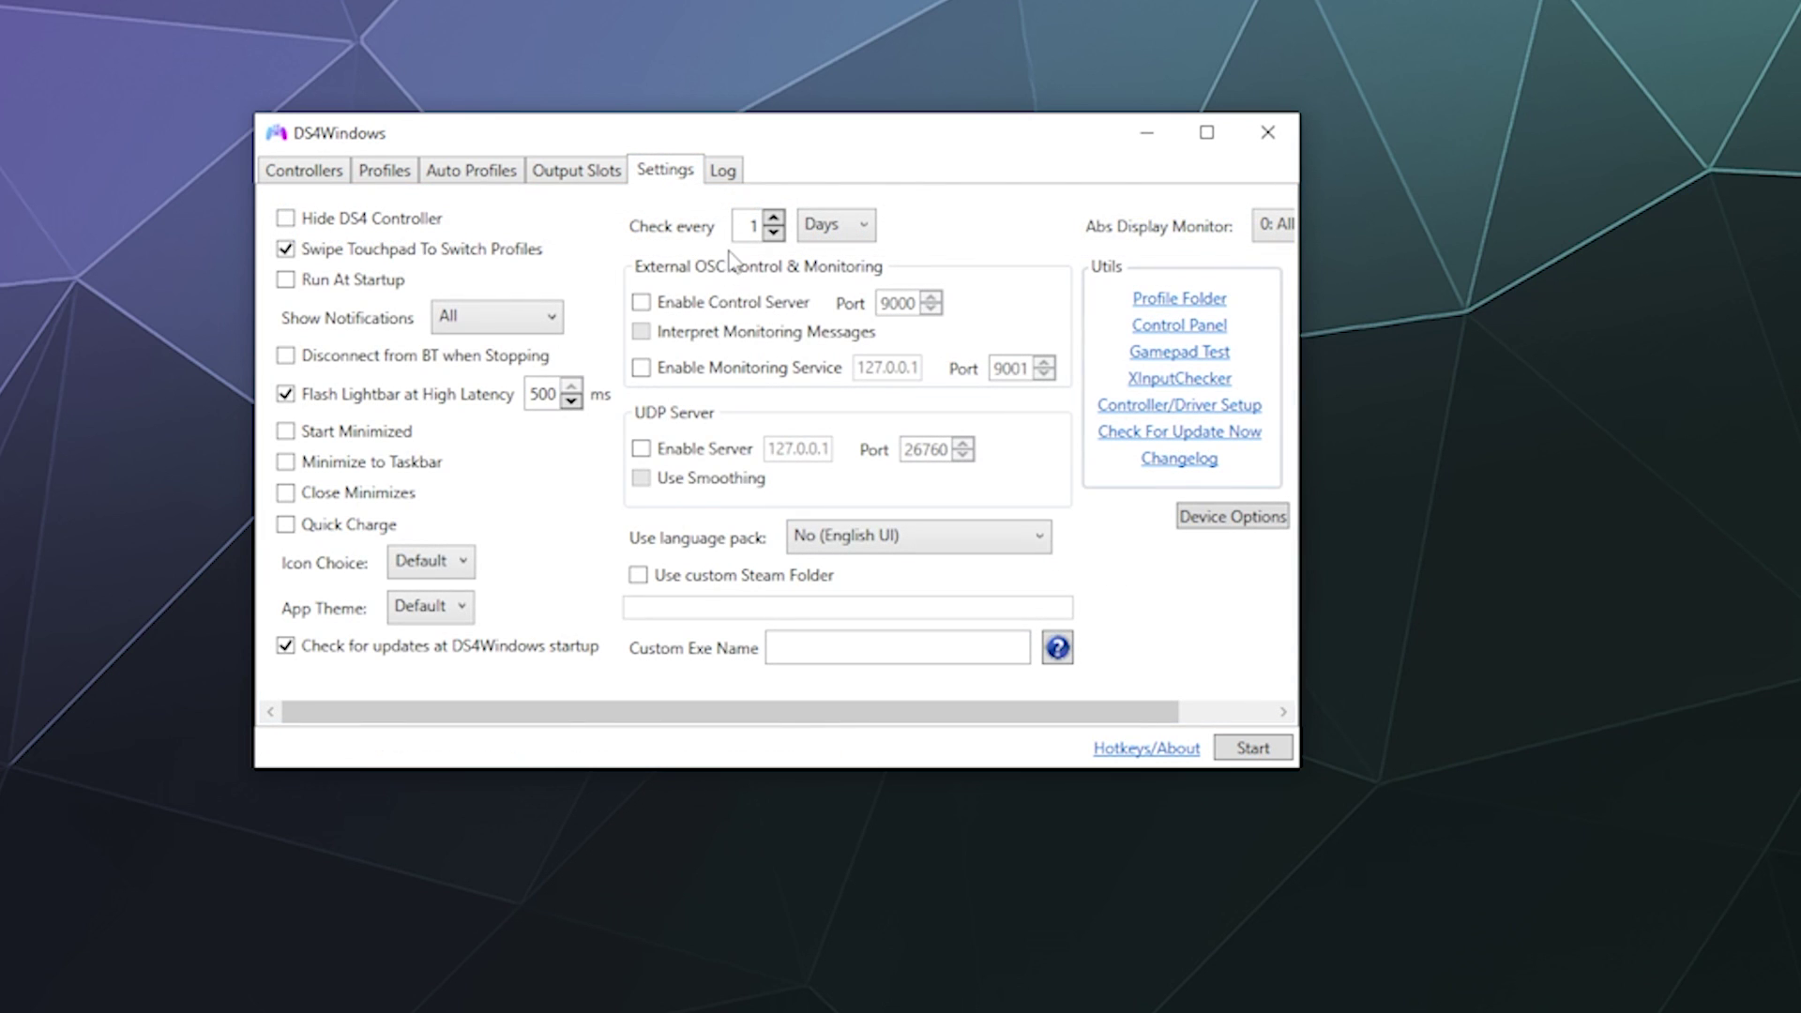
click(322, 180)
click(666, 174)
click(333, 181)
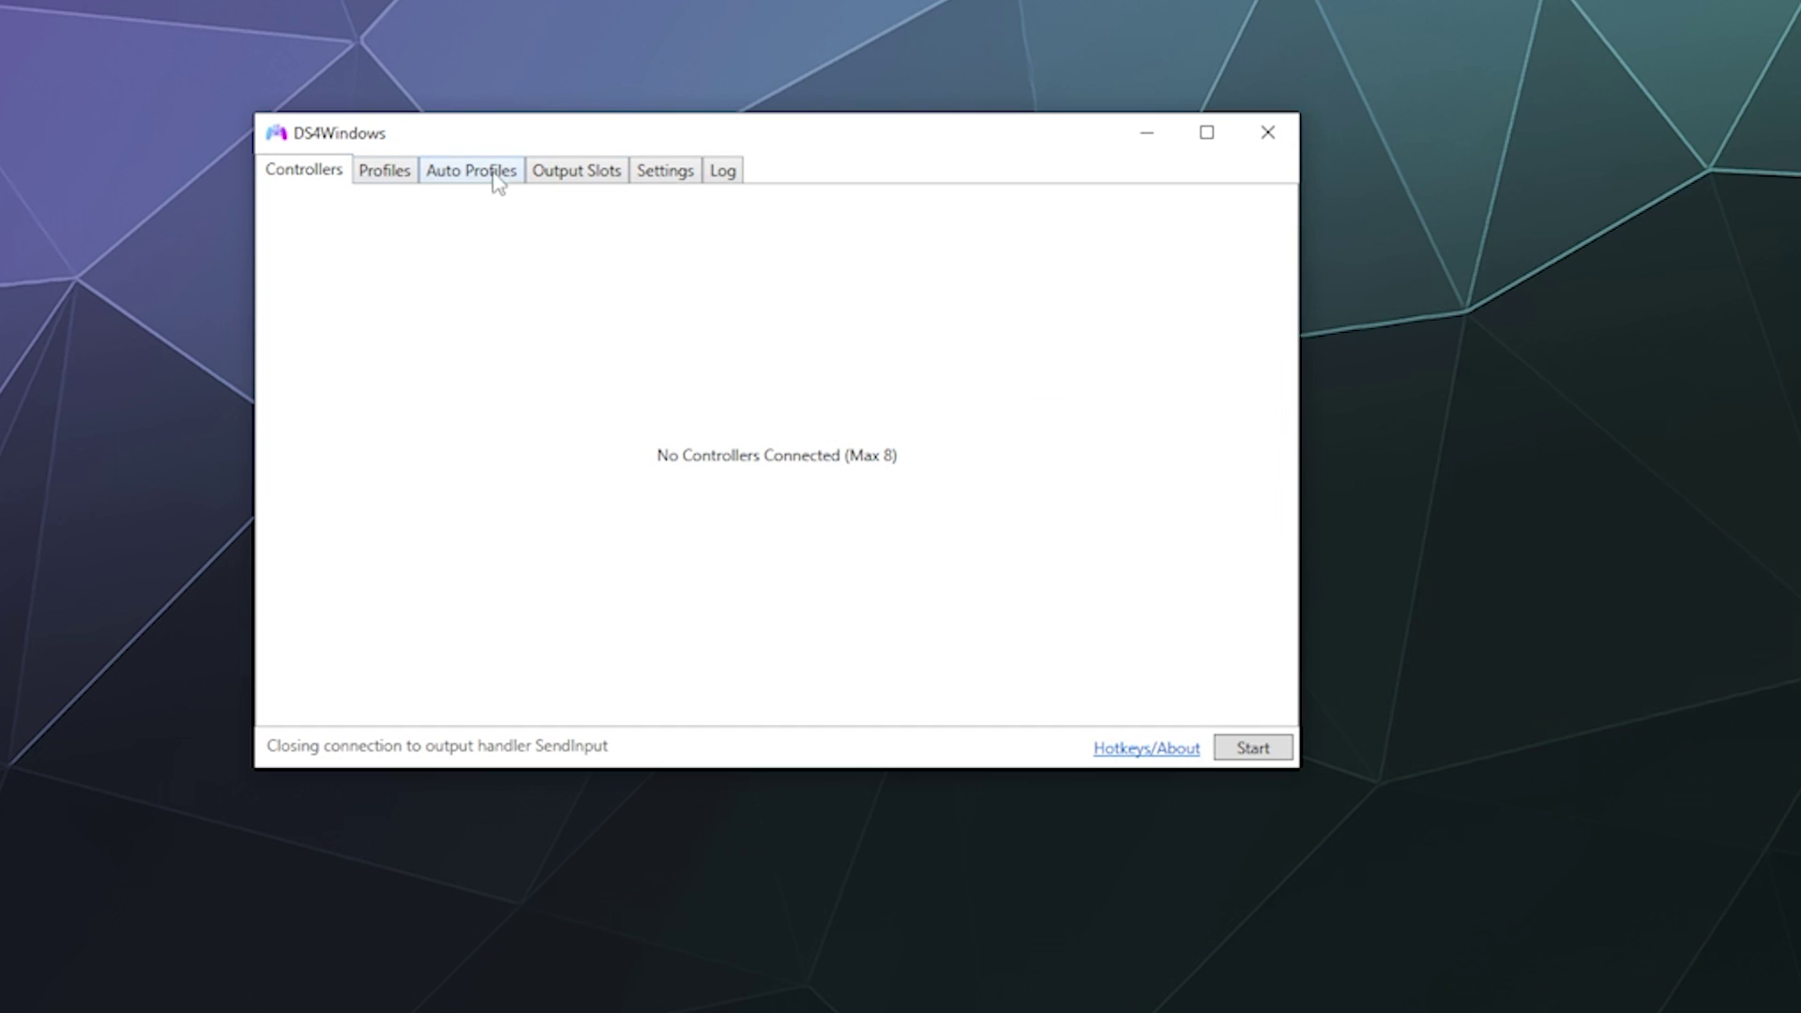
click(659, 174)
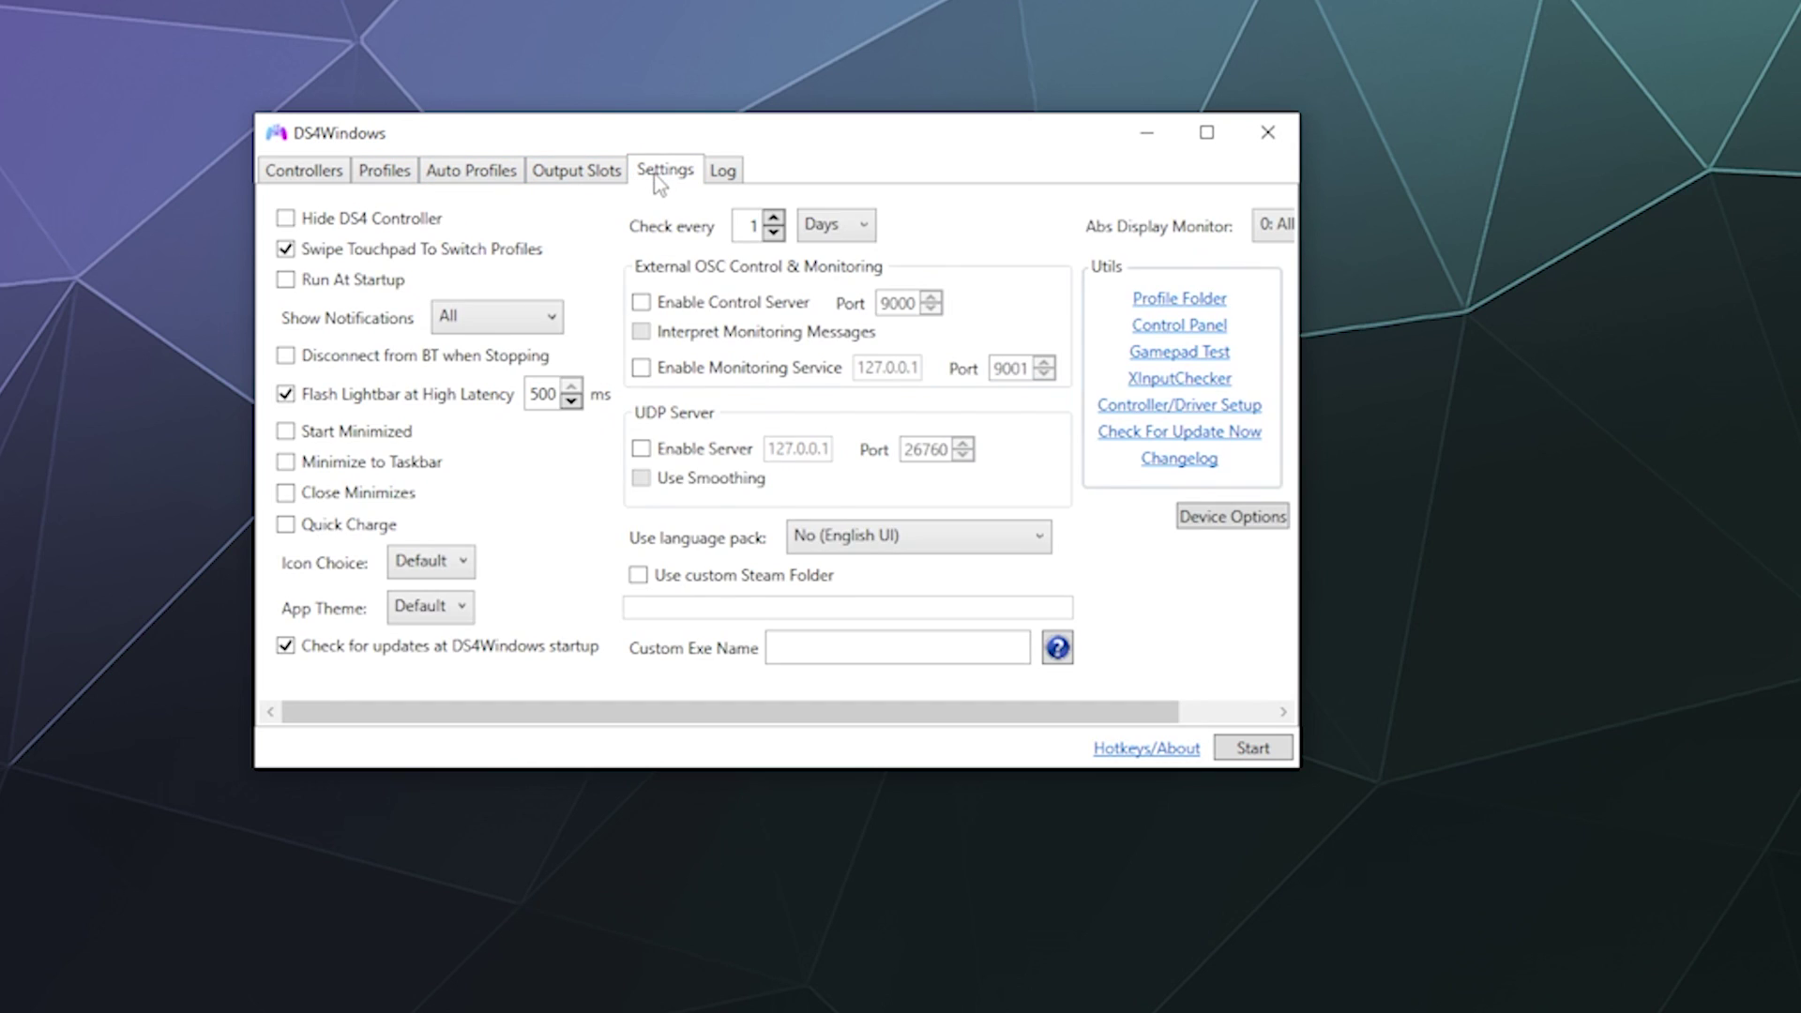
Open Device Options on the Settings tab to show the Controller Type Options with DS4 support enabled
click(1222, 523)
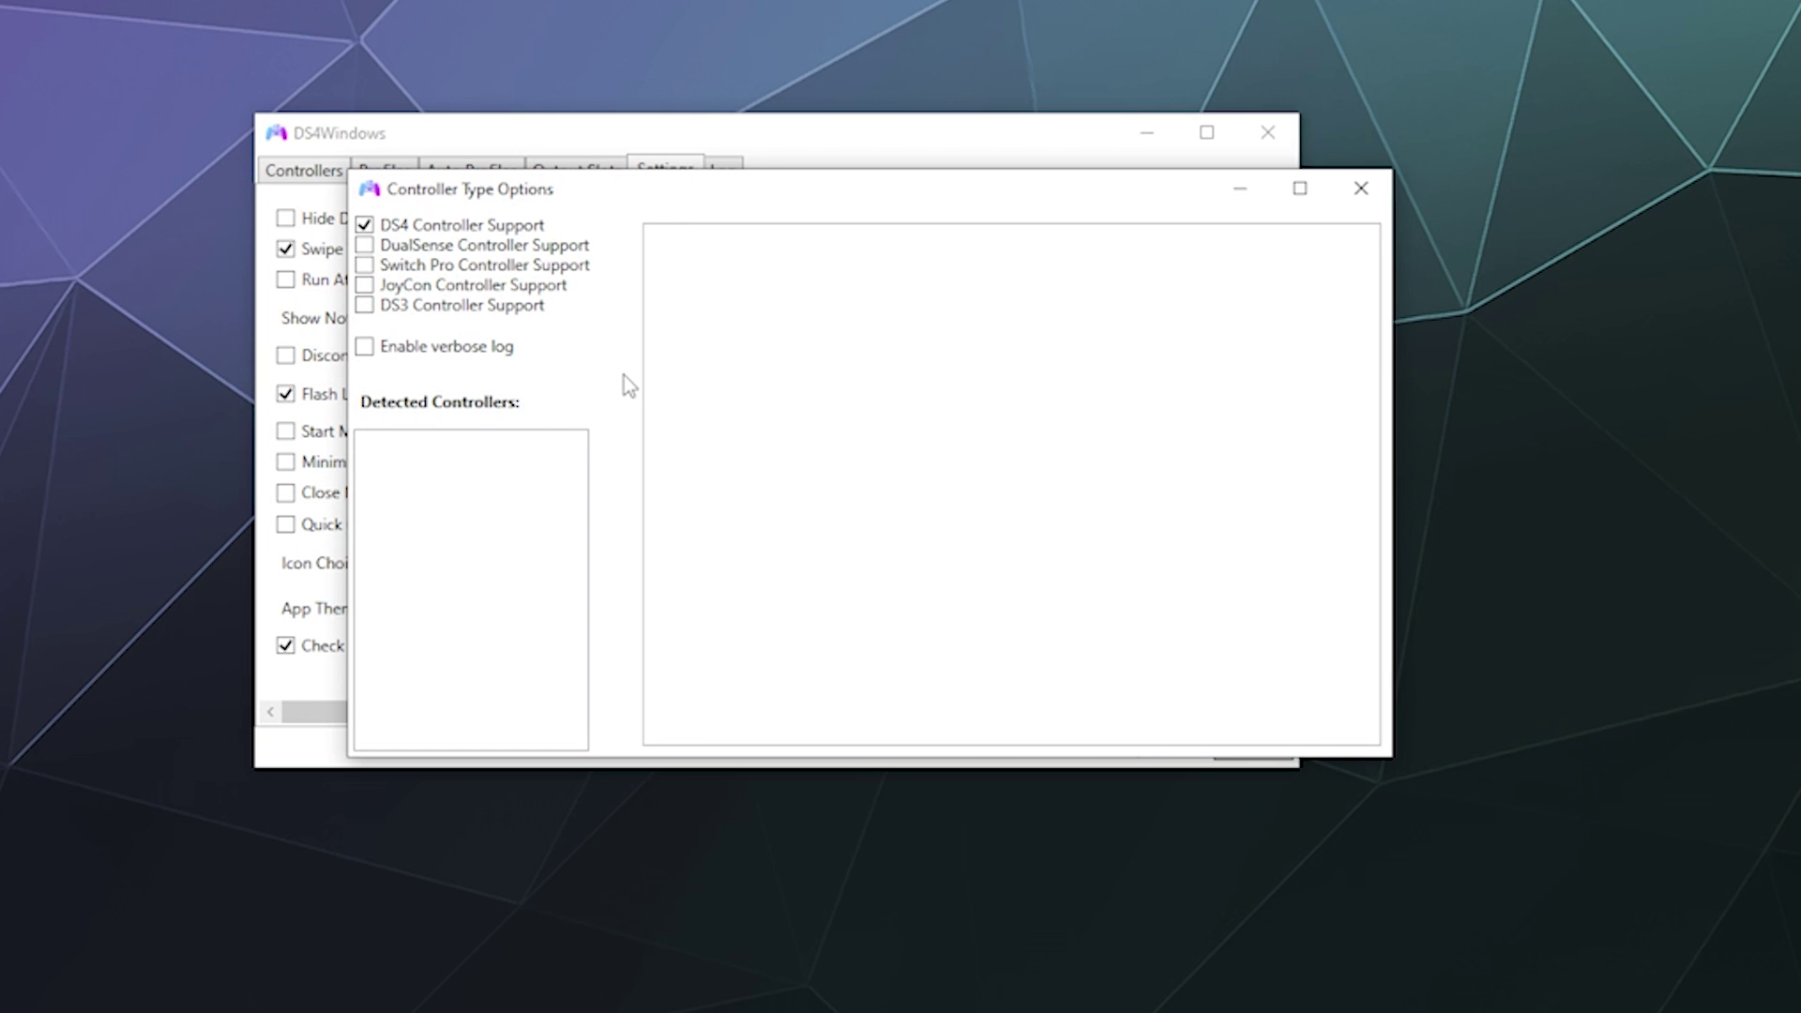
Close the Controller Type Options window to see the DS4 controller reconnected over USB
click(1360, 188)
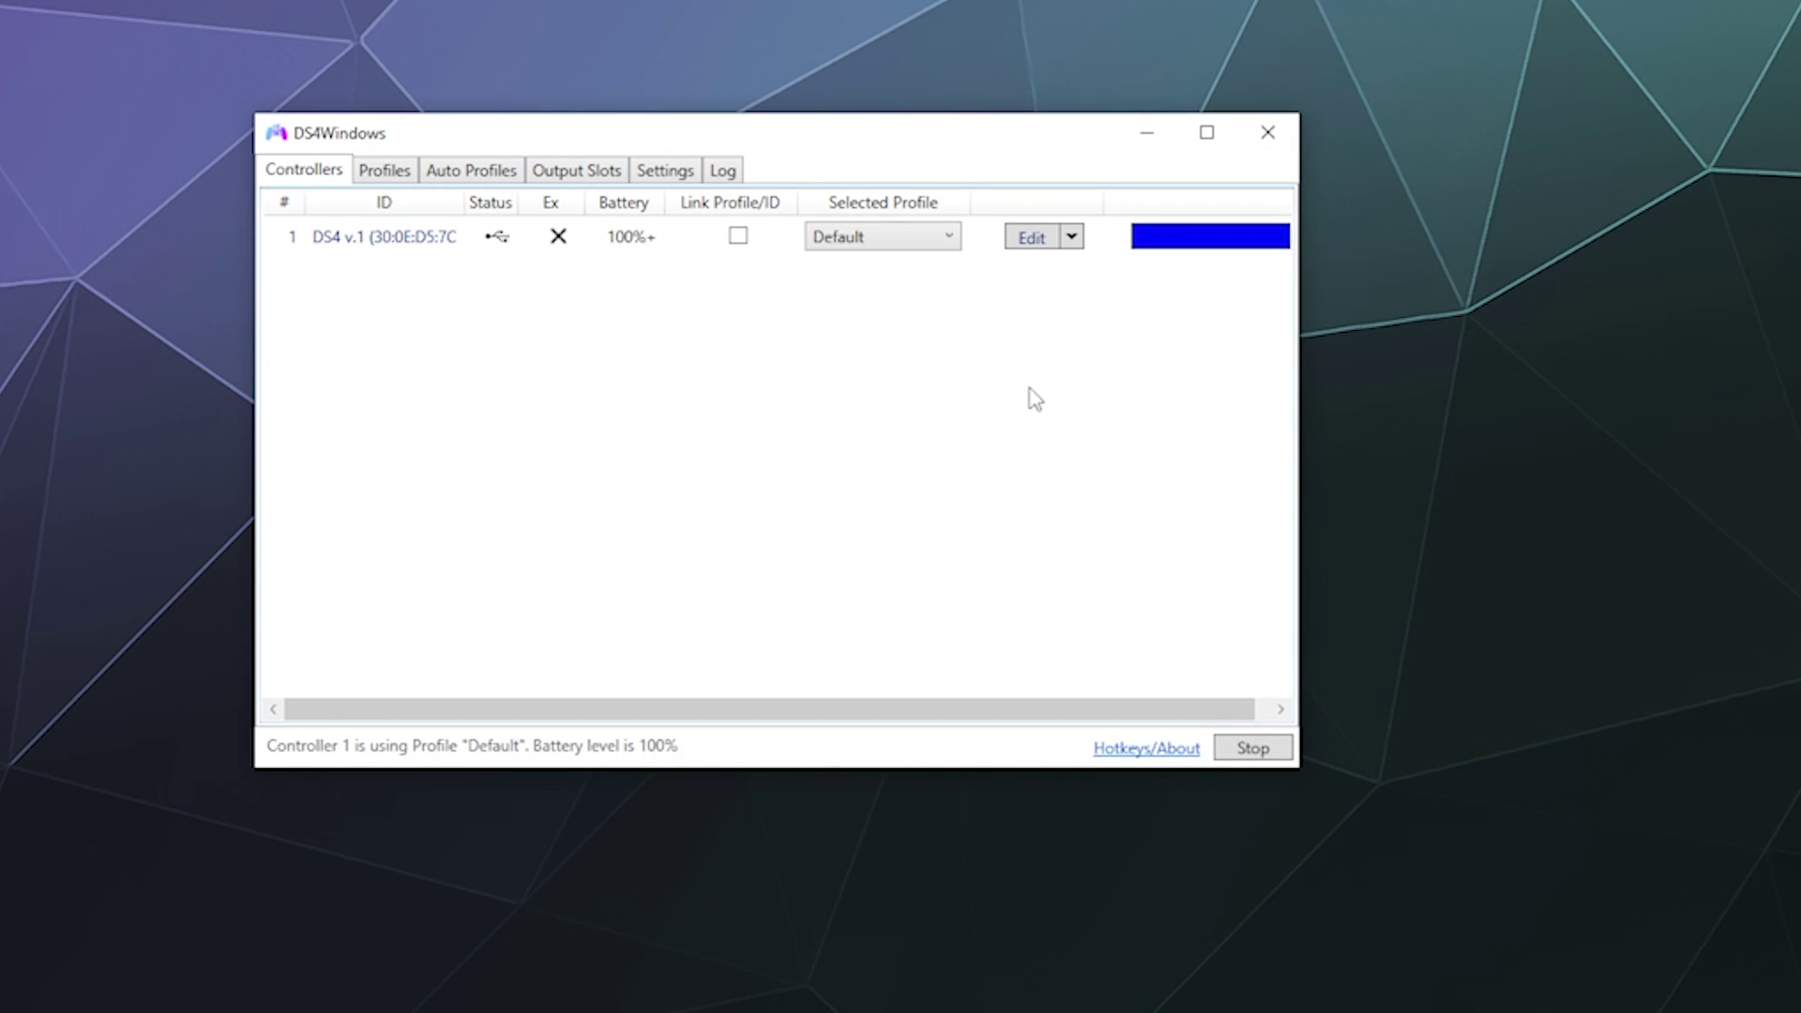